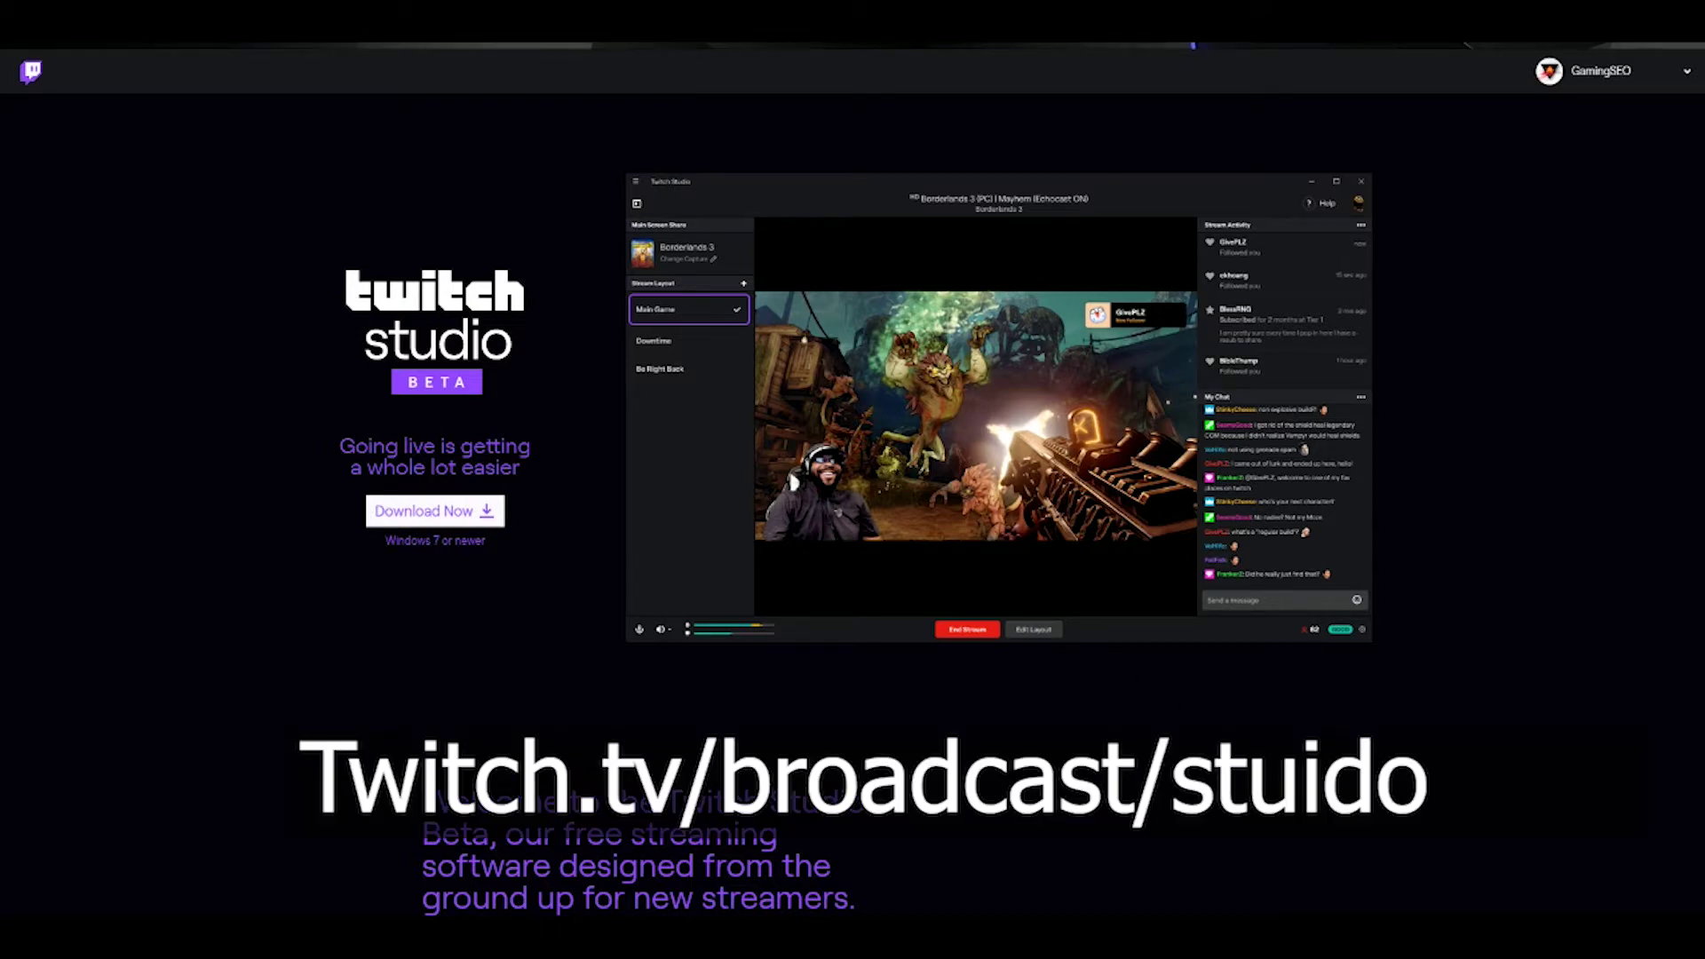
Step: Look through the Twitch Studio download page's introduction and its Customizable Templates section
scroll(954, 582, down, 10)
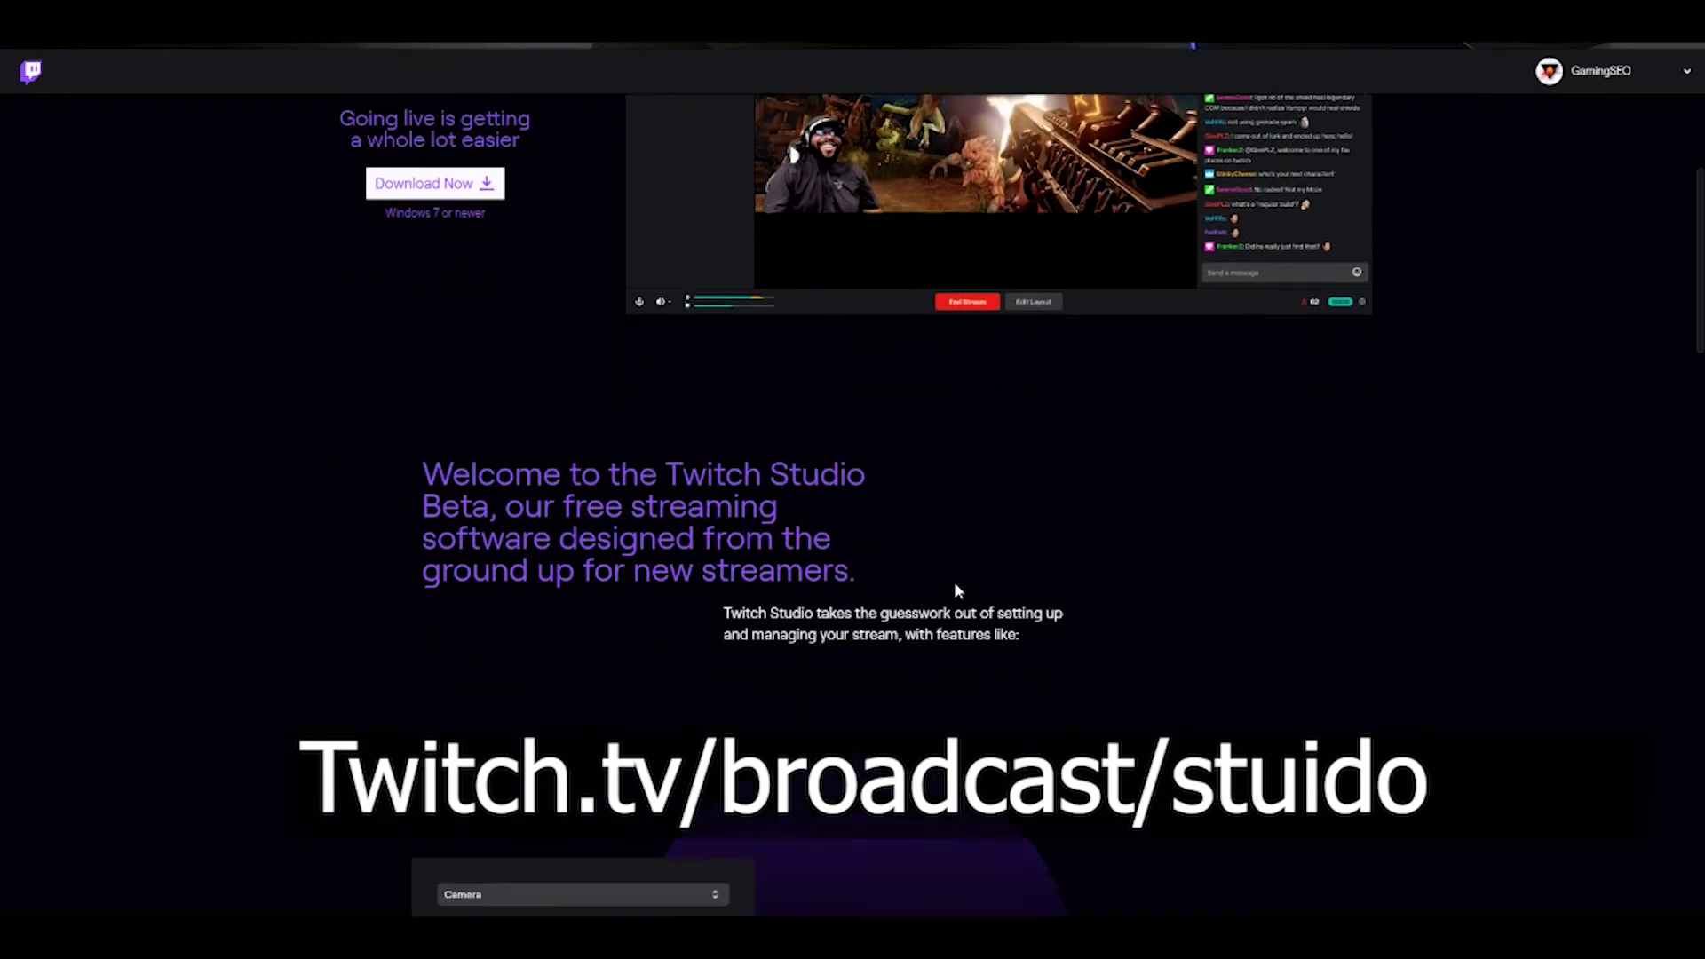
scroll(1205, 577, down, 12)
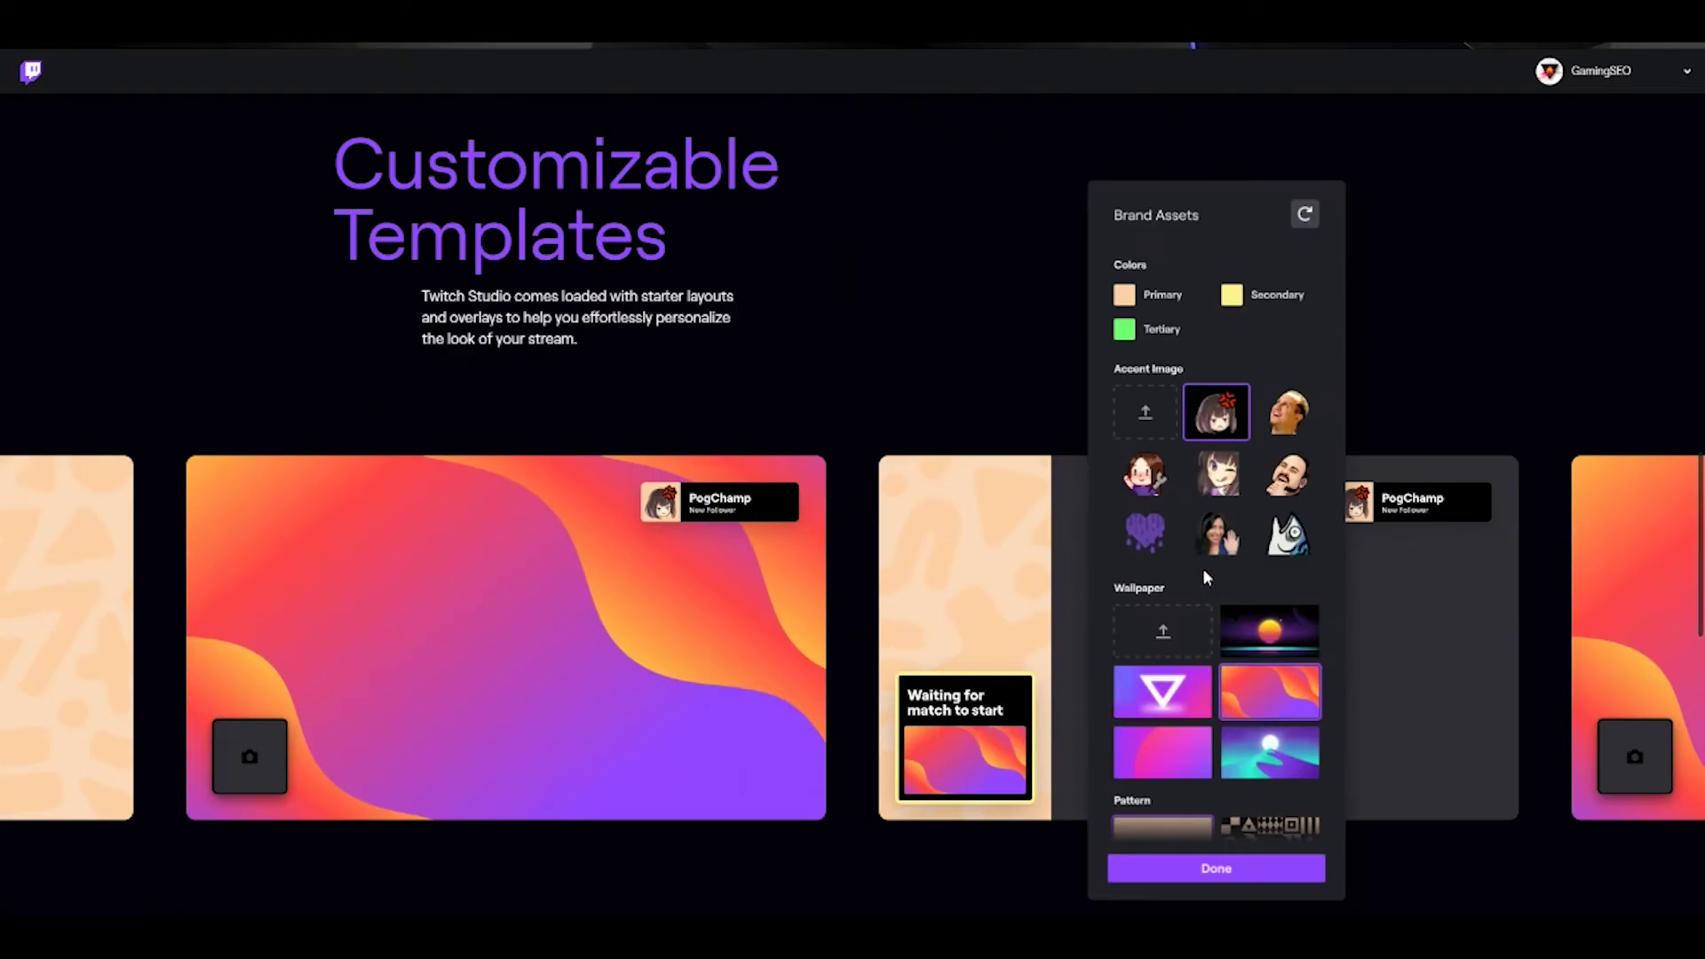
scroll(1205, 577, down, 5)
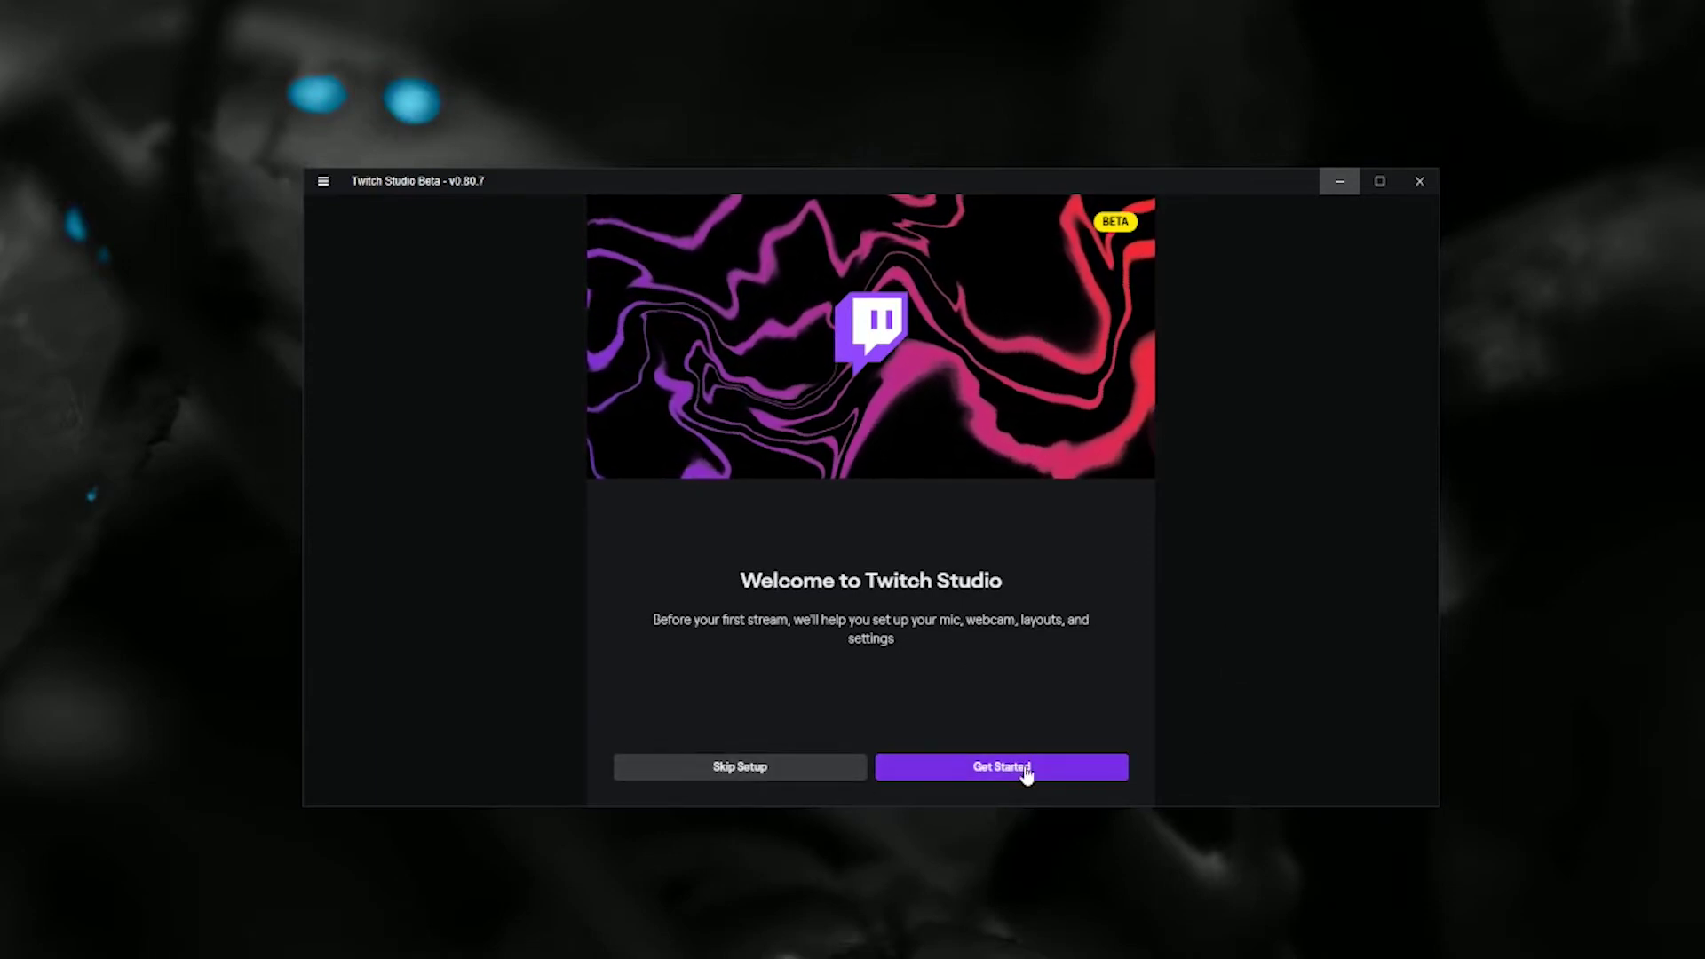
Step: Start the guided setup and choose Logi Capture as the webcam
click(1049, 779)
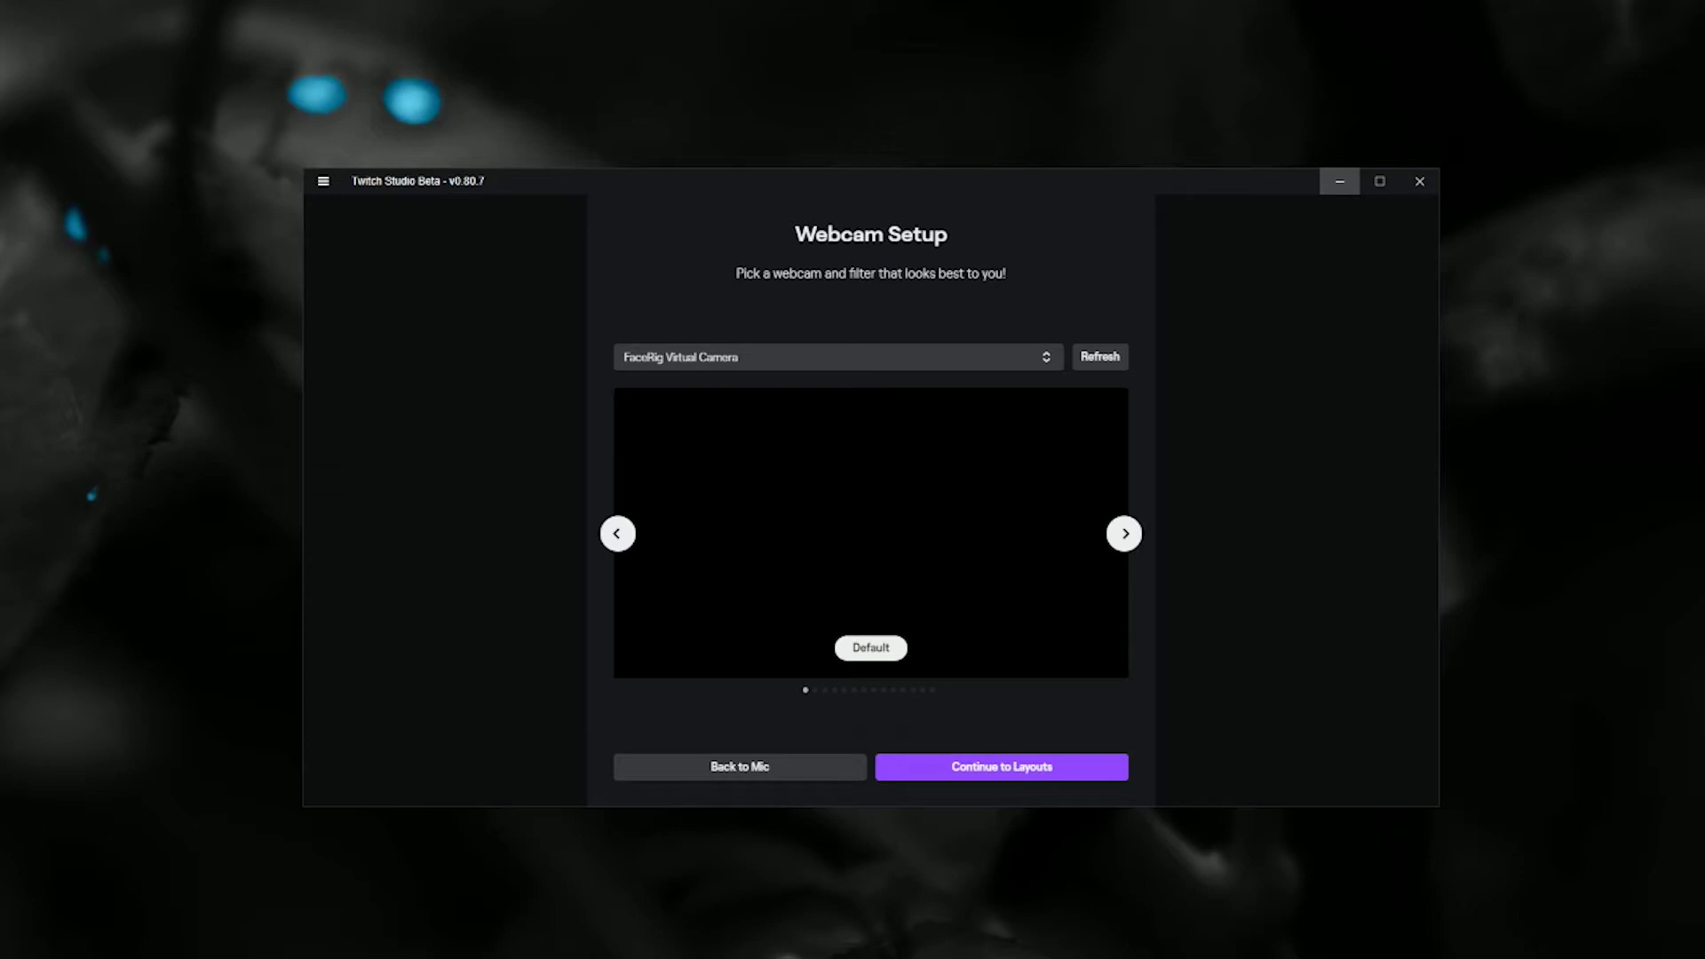
key(alt+Tab)
drag(752, 213, 1704, 181)
click(1020, 359)
click(740, 408)
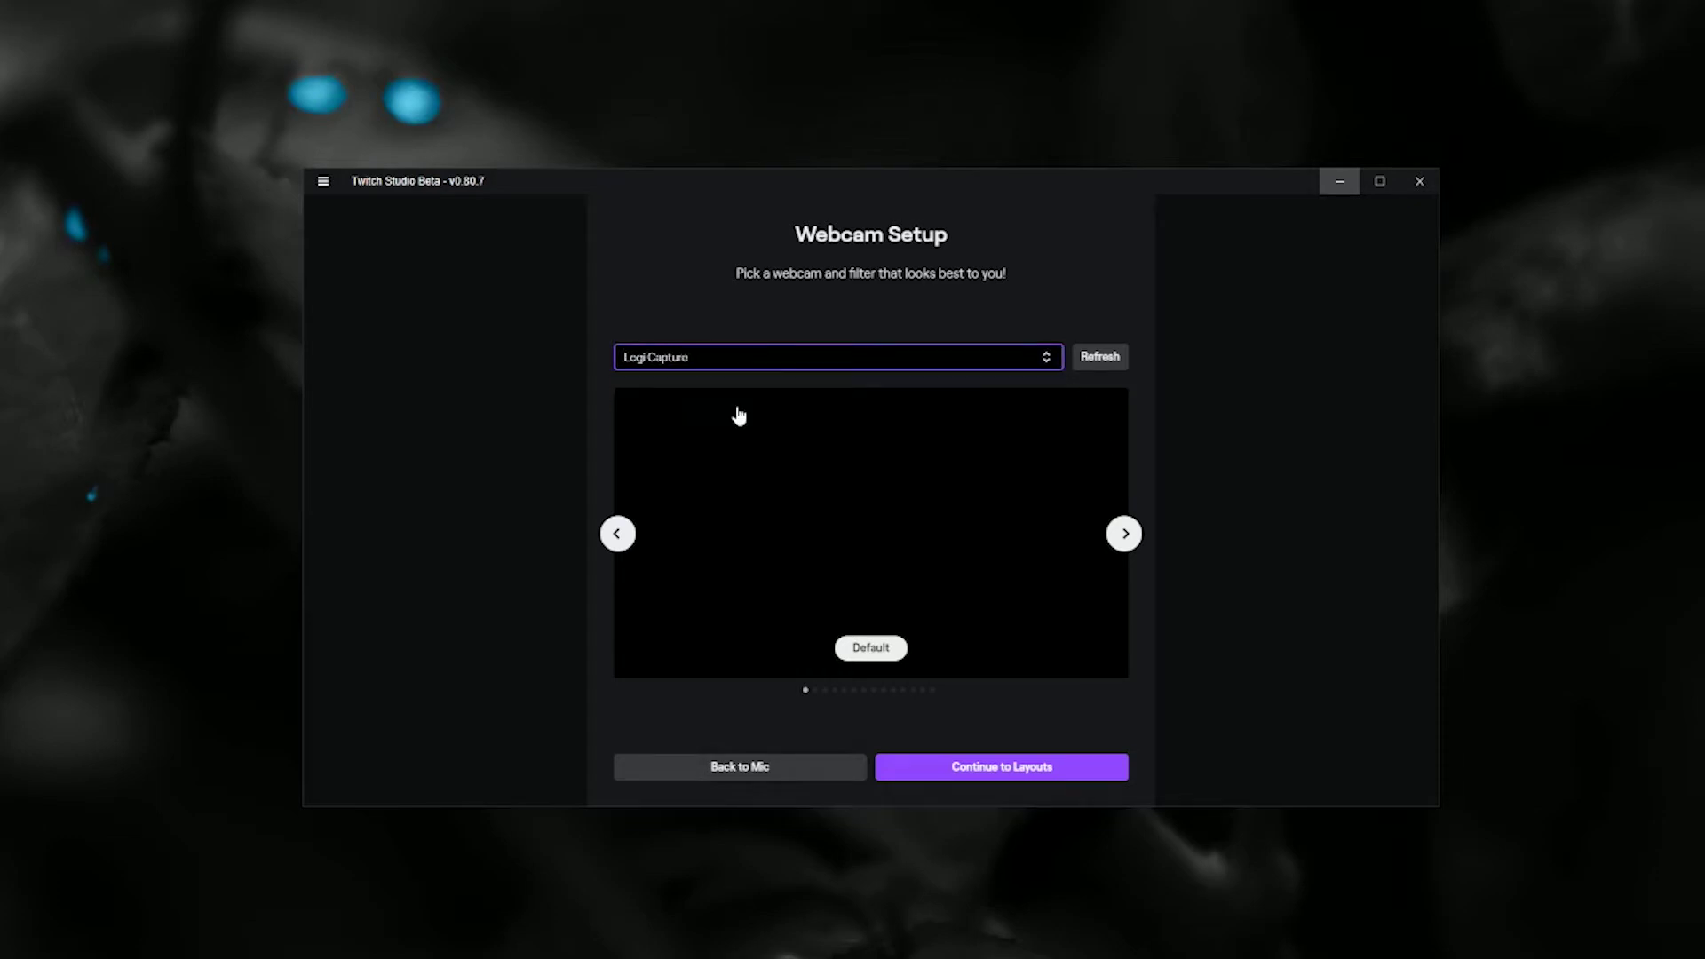
click(835, 357)
click(1168, 430)
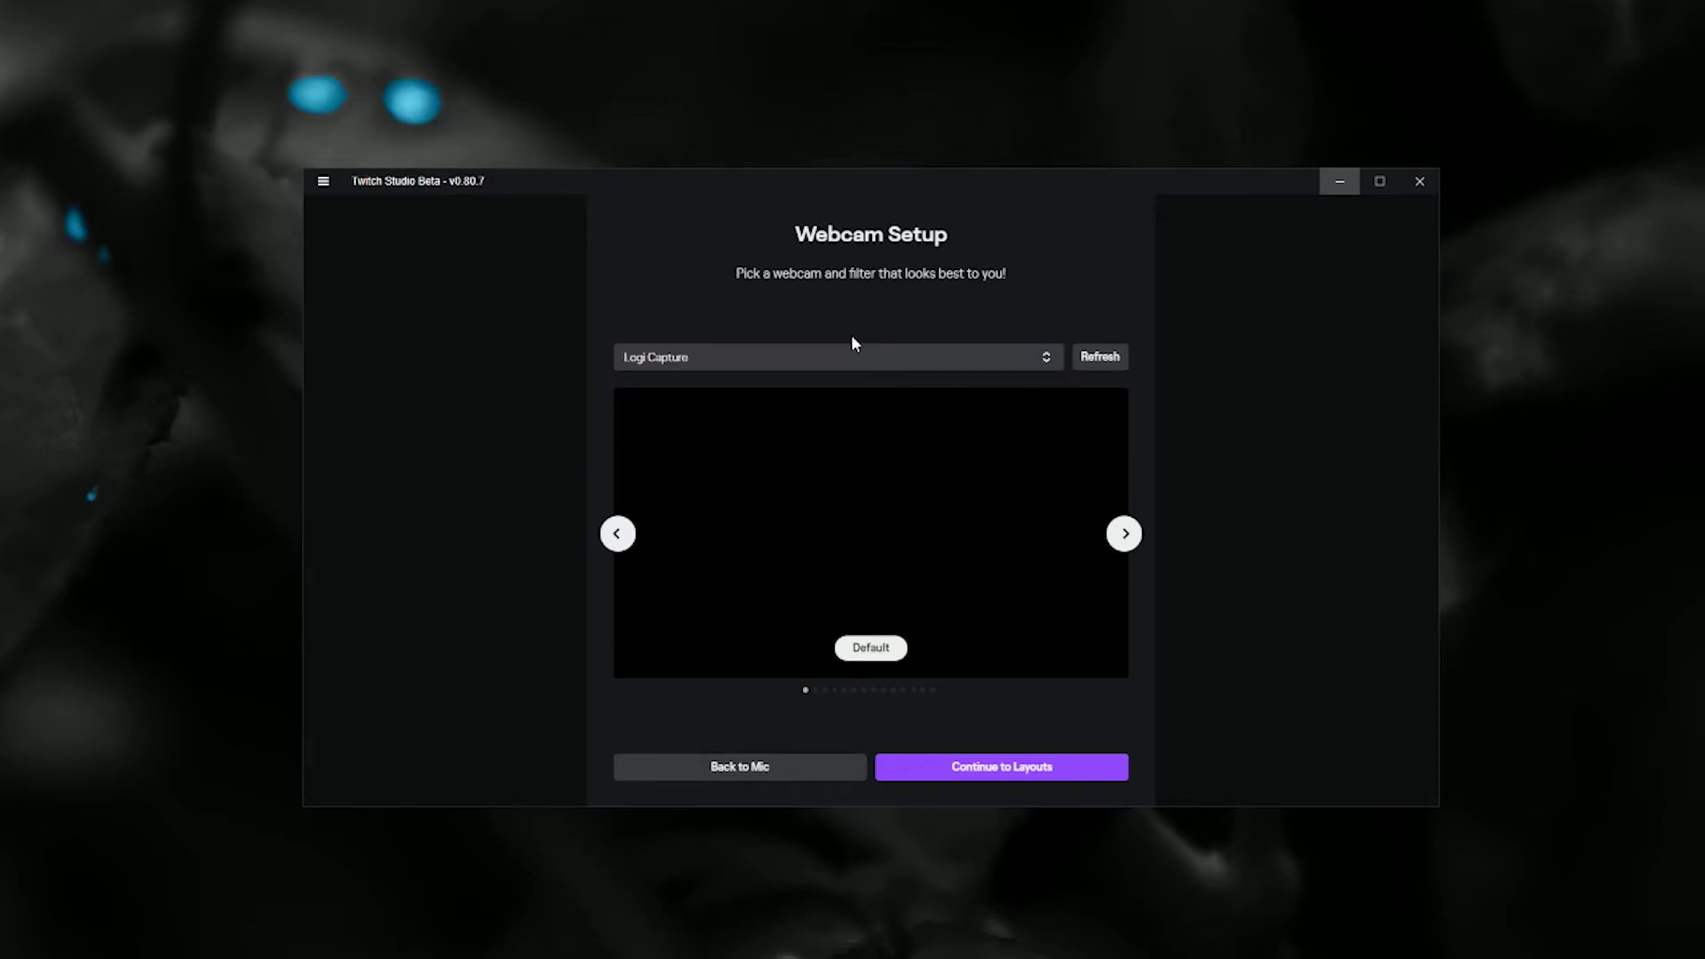
Step: Browse through several webcam filters and continue to the stream layouts
click(1126, 538)
click(1126, 538)
click(1126, 538)
click(1001, 773)
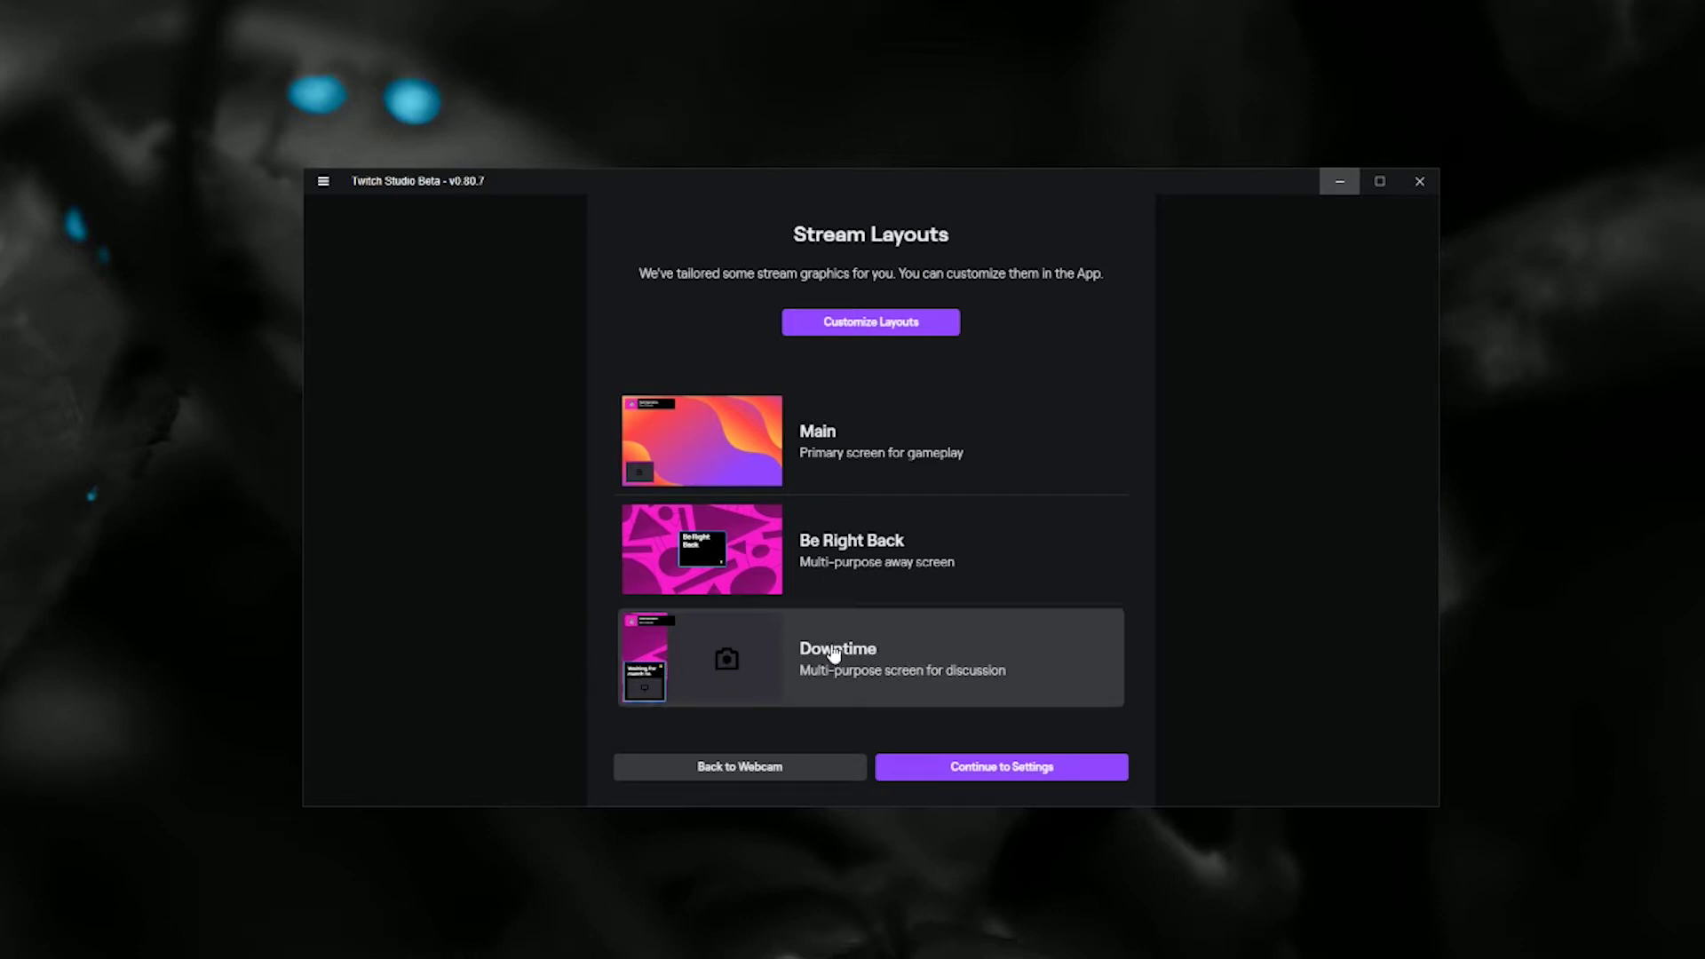
Step: Open the layout customization and set the primary brand color to blue #1B25F8
click(917, 325)
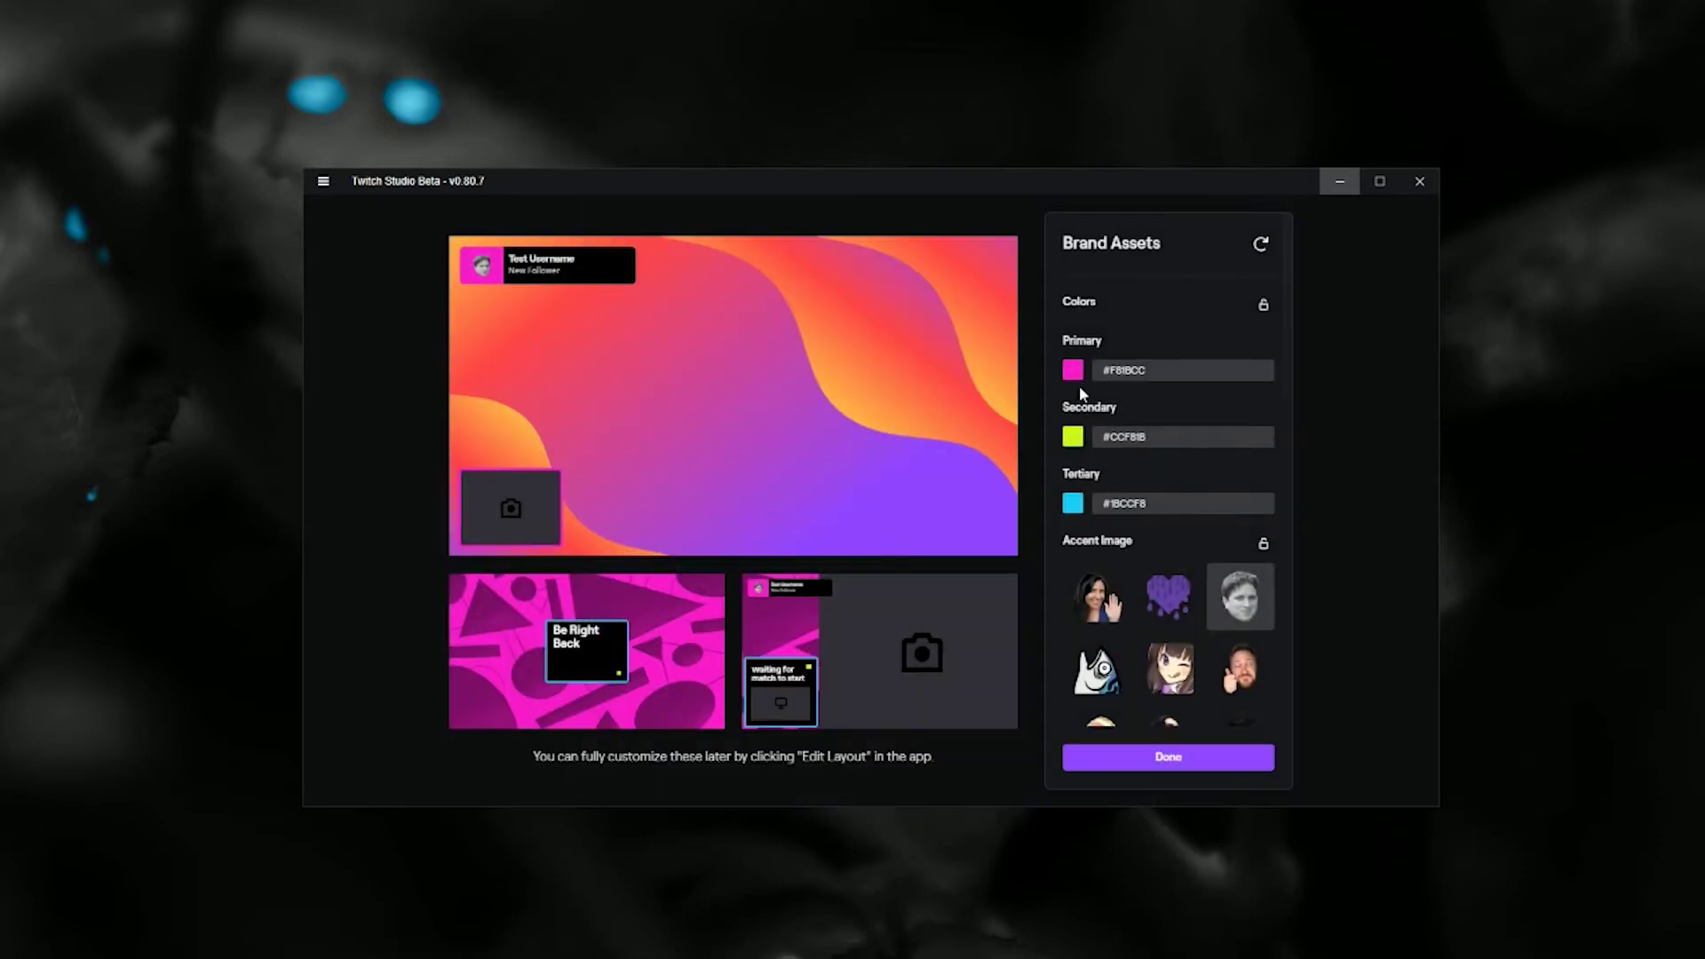
click(1075, 373)
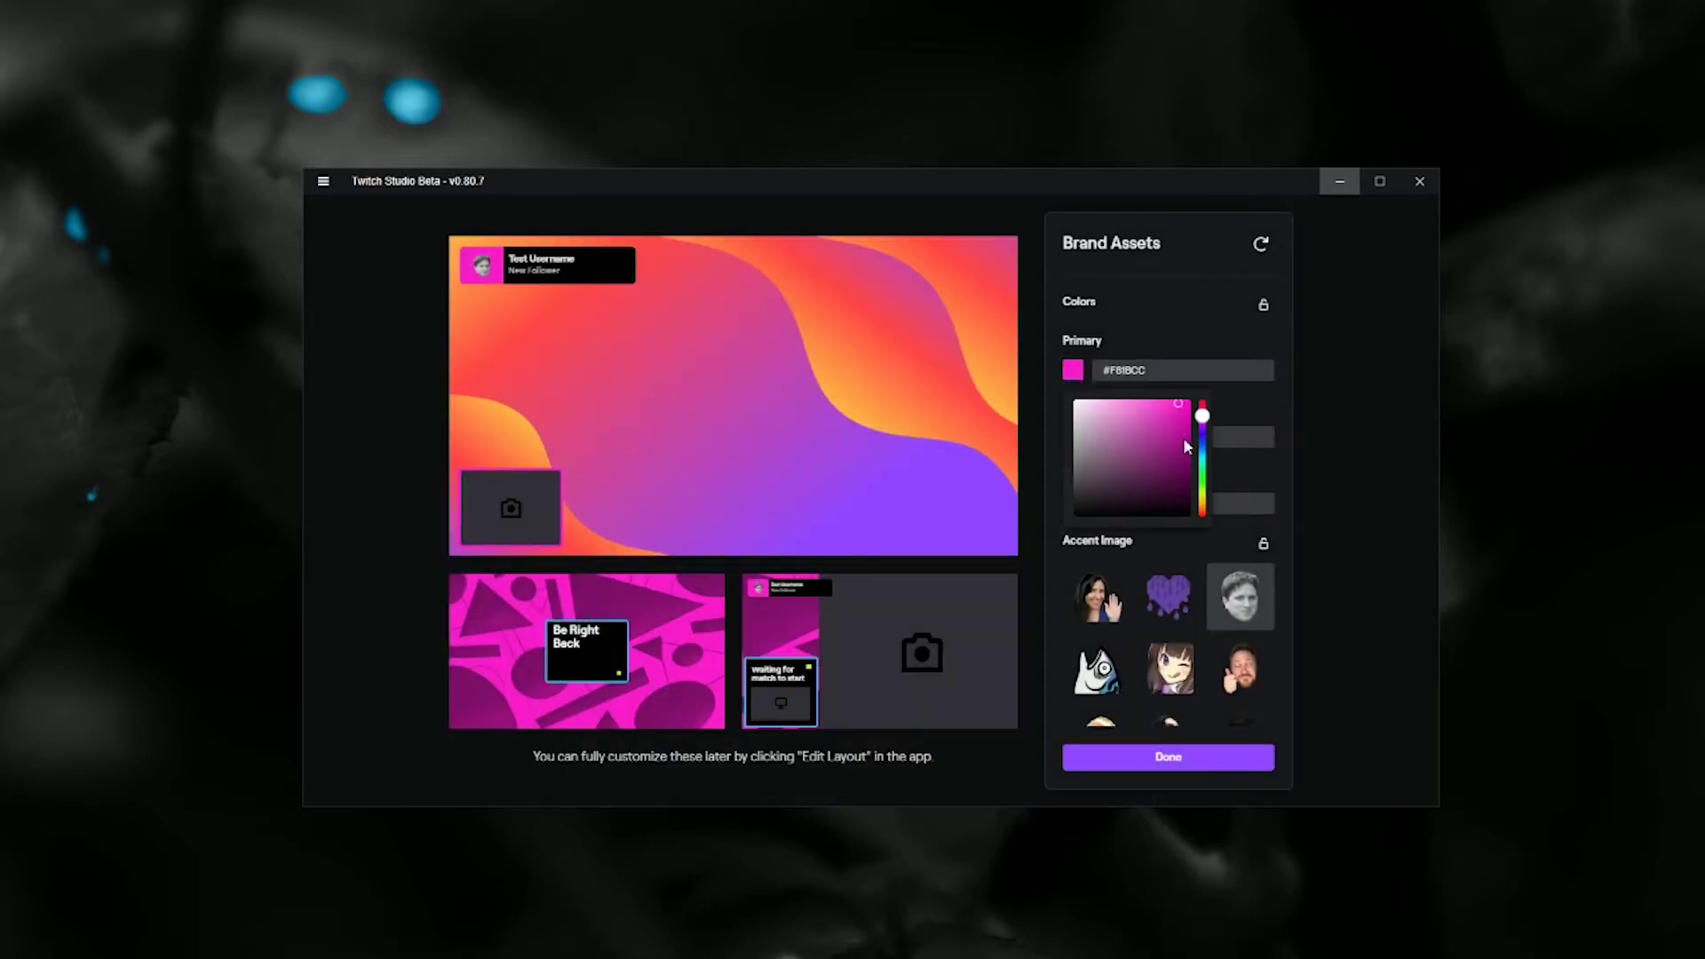
click(1203, 439)
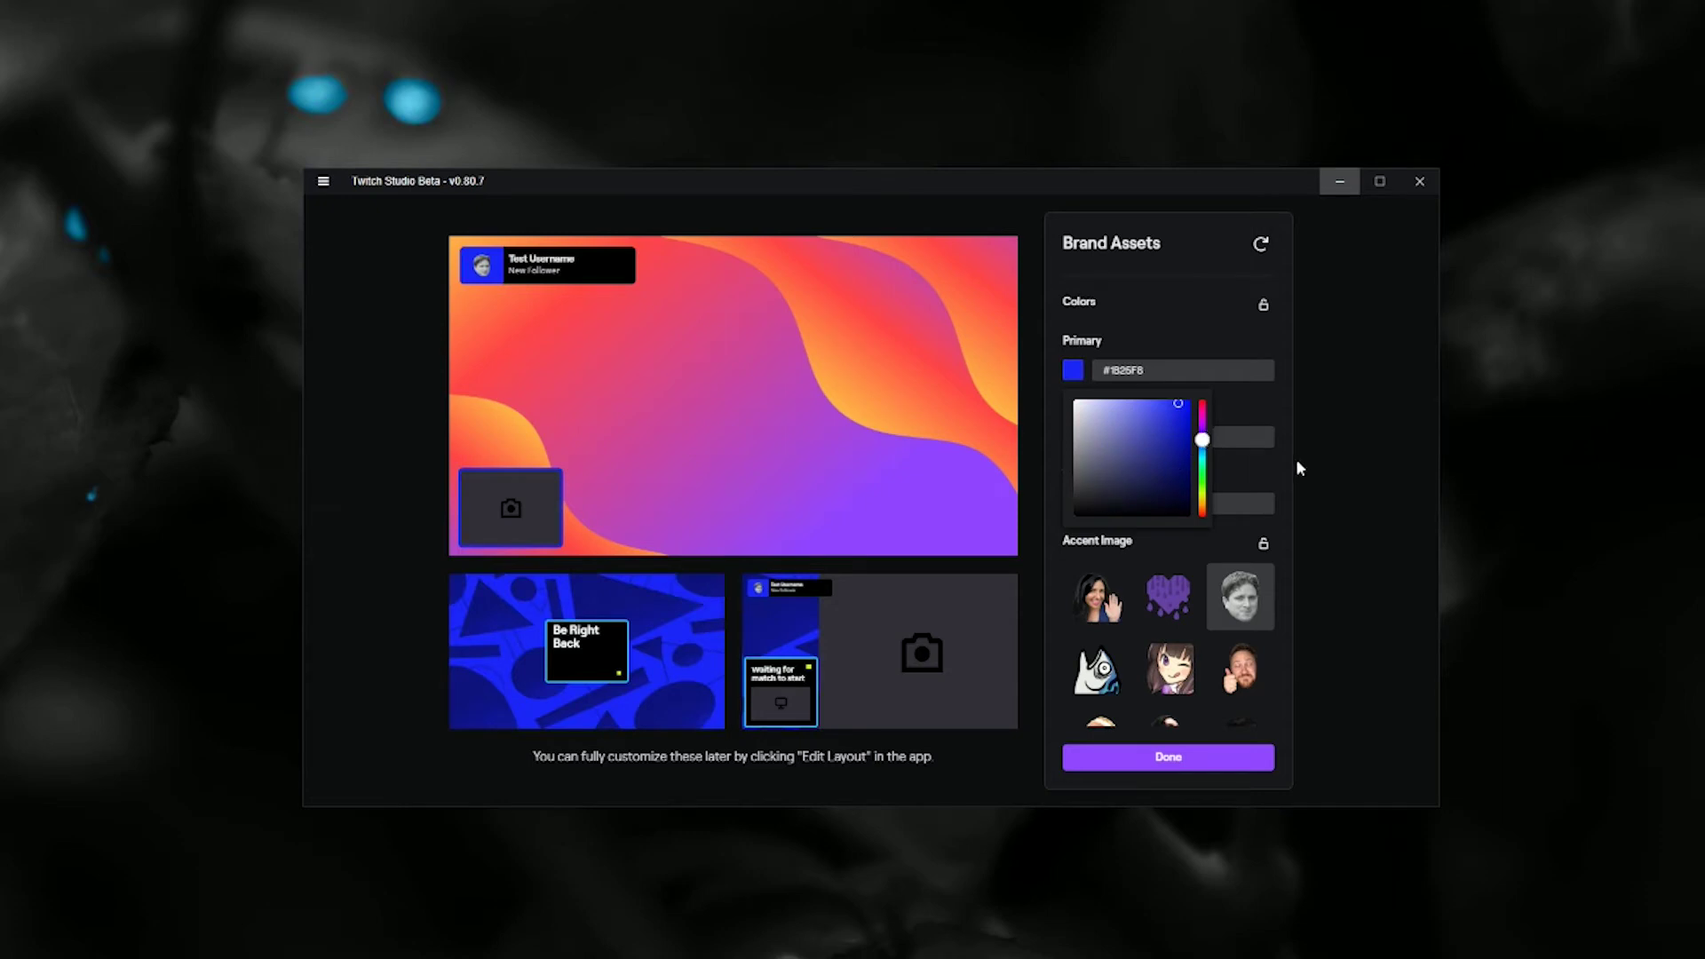
click(1297, 462)
Step: Set the secondary brand color to green #1BF839
click(1073, 436)
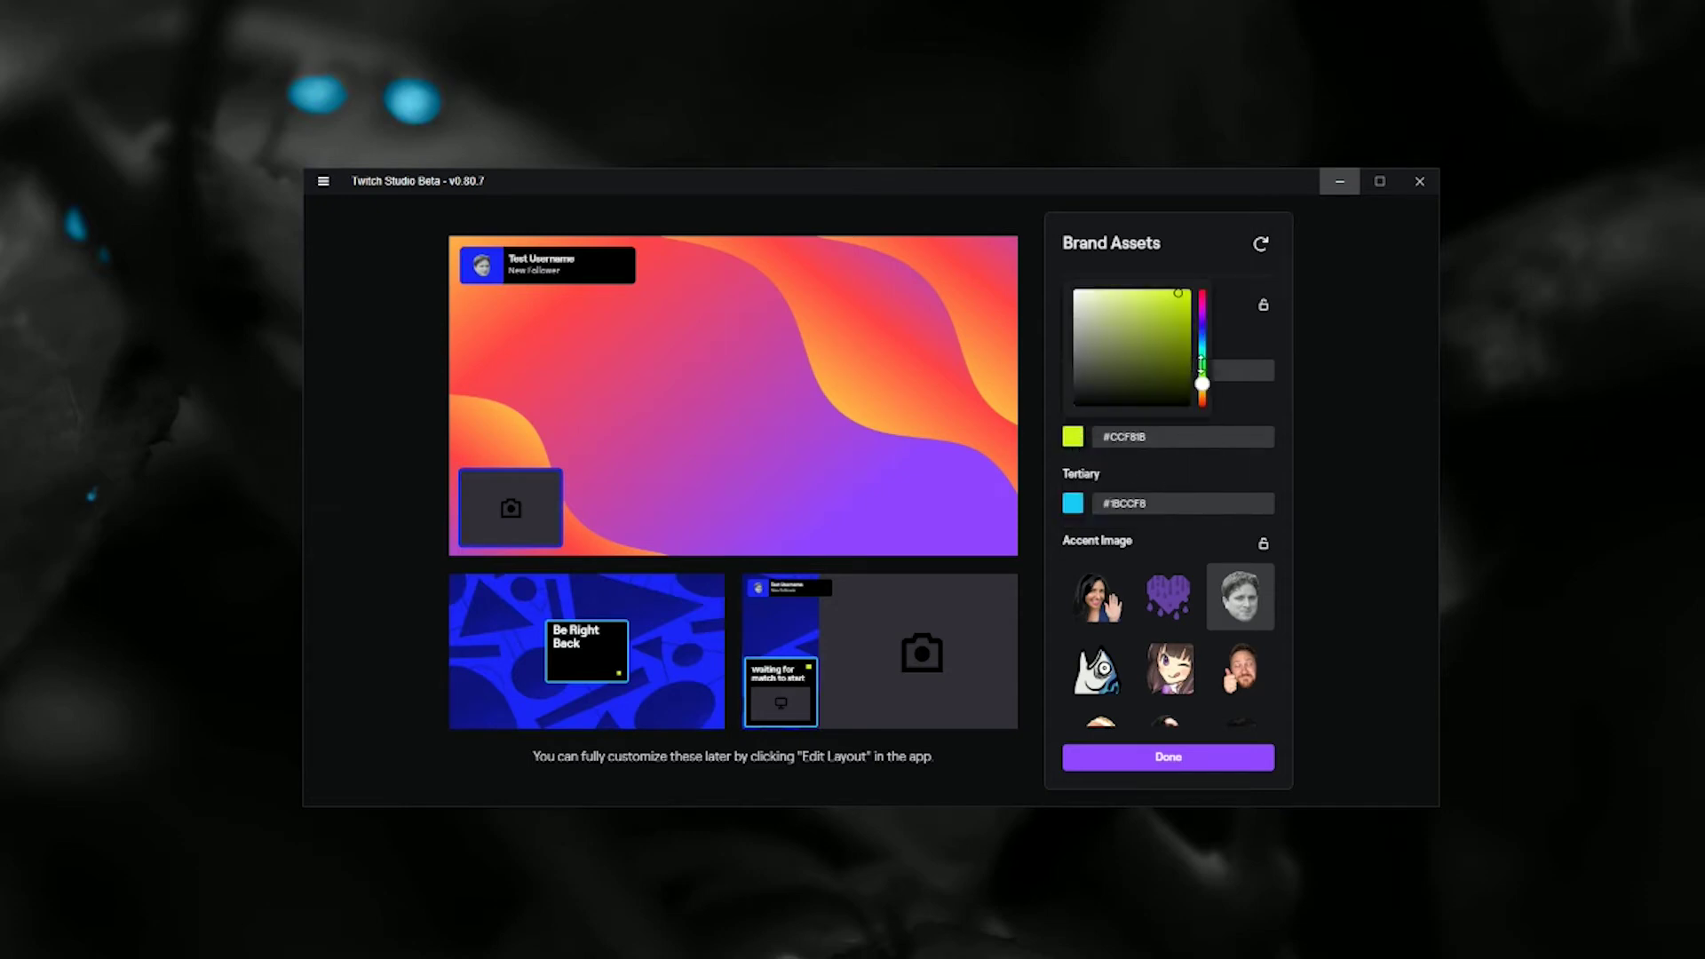
click(1202, 365)
click(1290, 428)
Step: Set the tertiary brand color to white #FFFFFF and the primary color to near-black #1D1D1D
click(1073, 504)
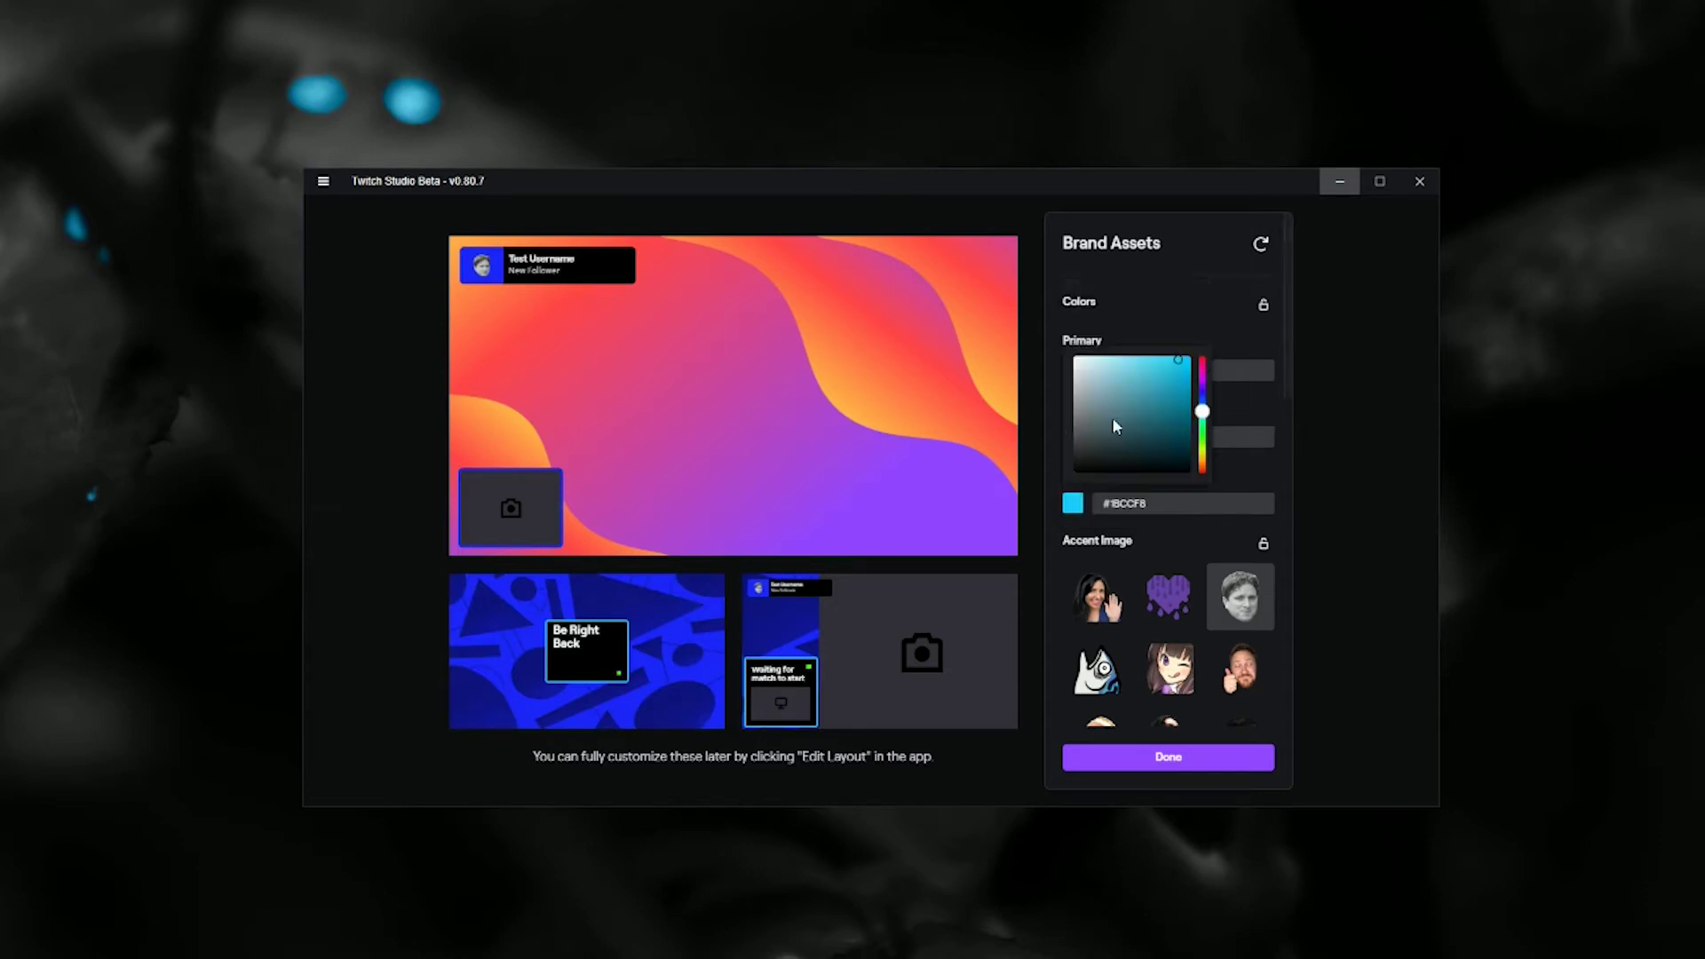
drag(1116, 428, 1026, 342)
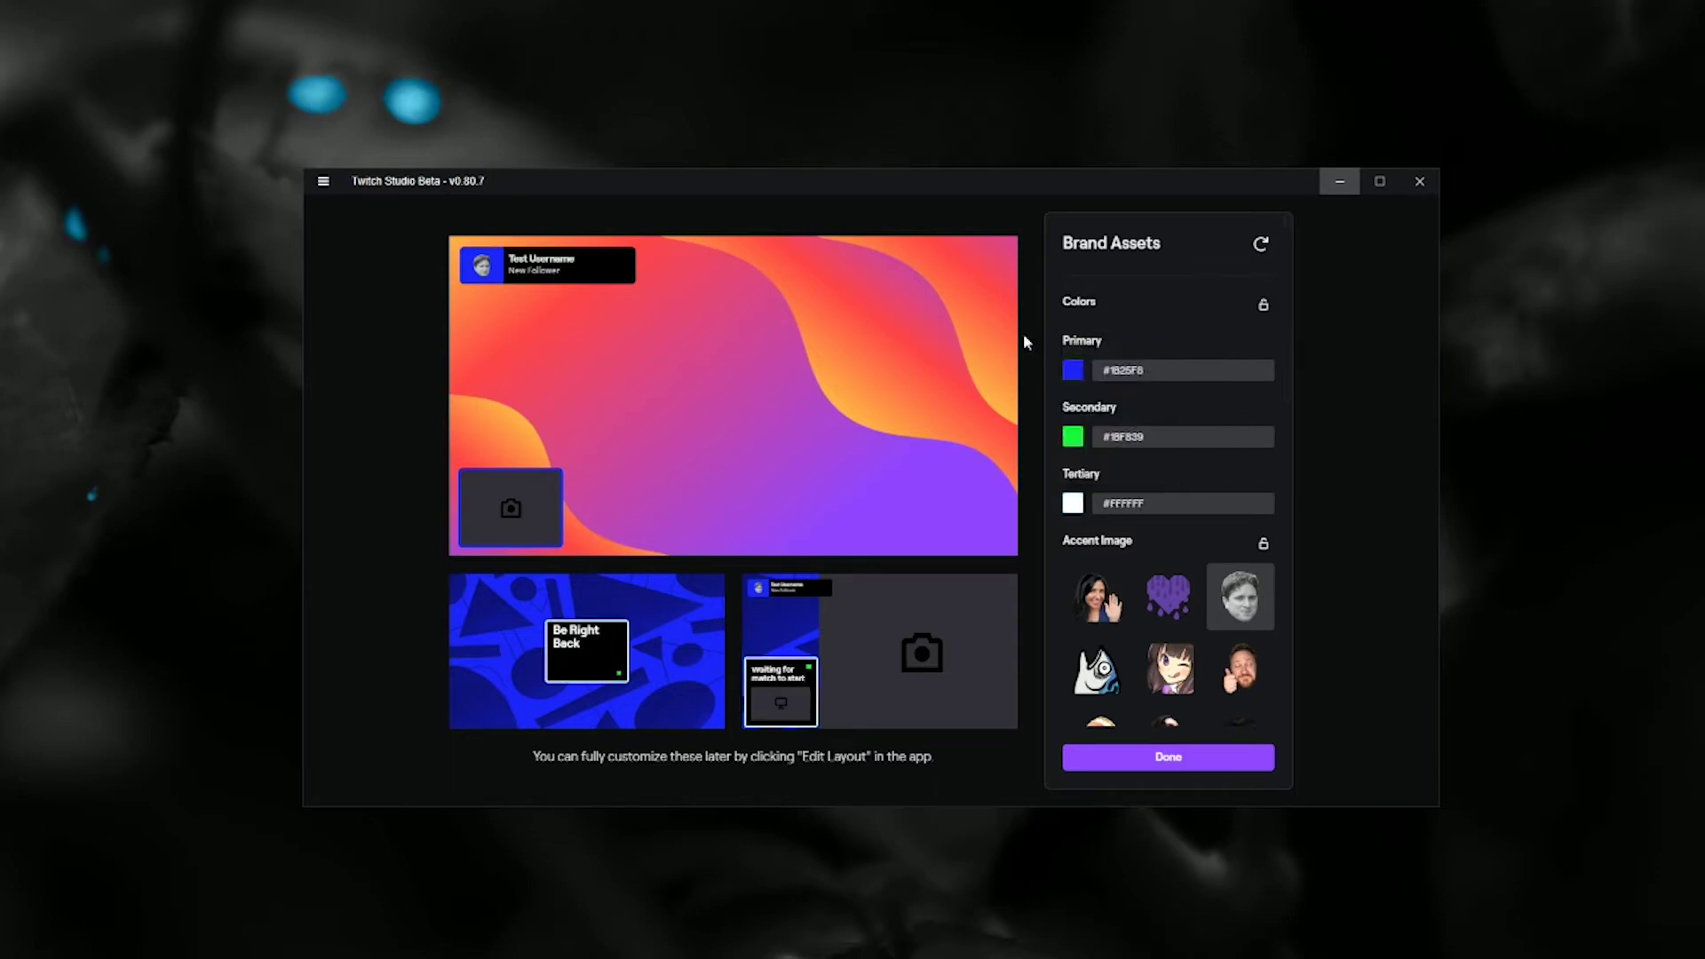
click(1073, 369)
drag(1138, 461, 1057, 495)
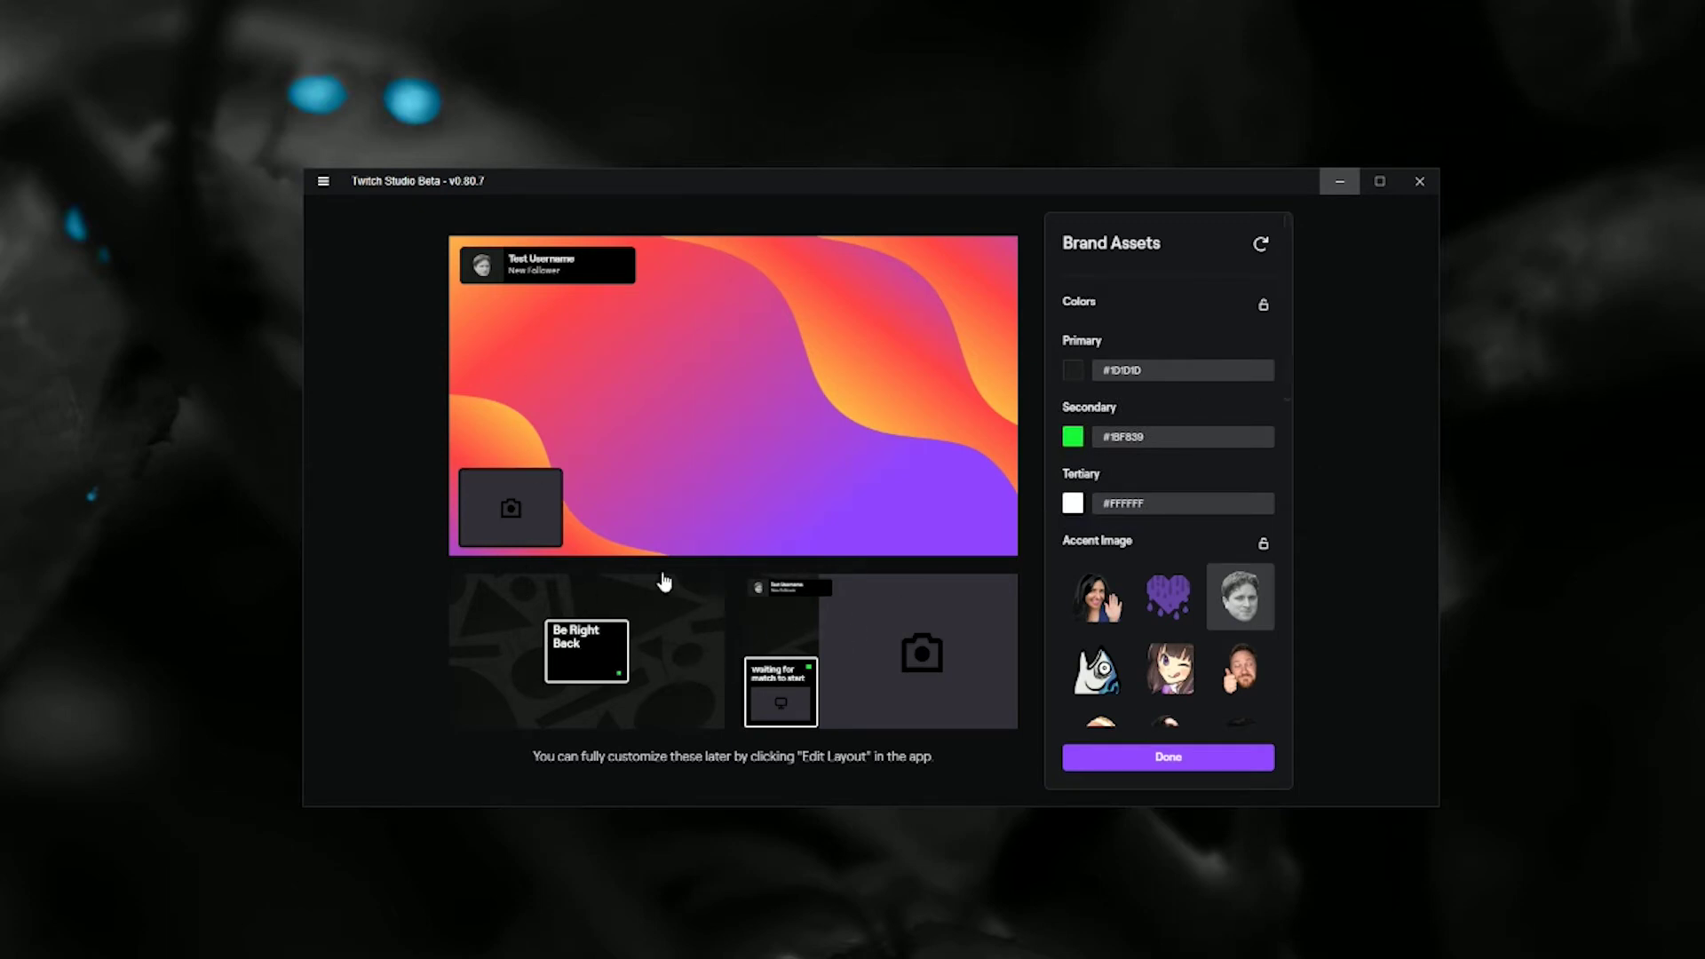
Step: Try the purple heart accent image, and choose the grey figure with a cap as the accent image
scroll(1242, 648, down, 2)
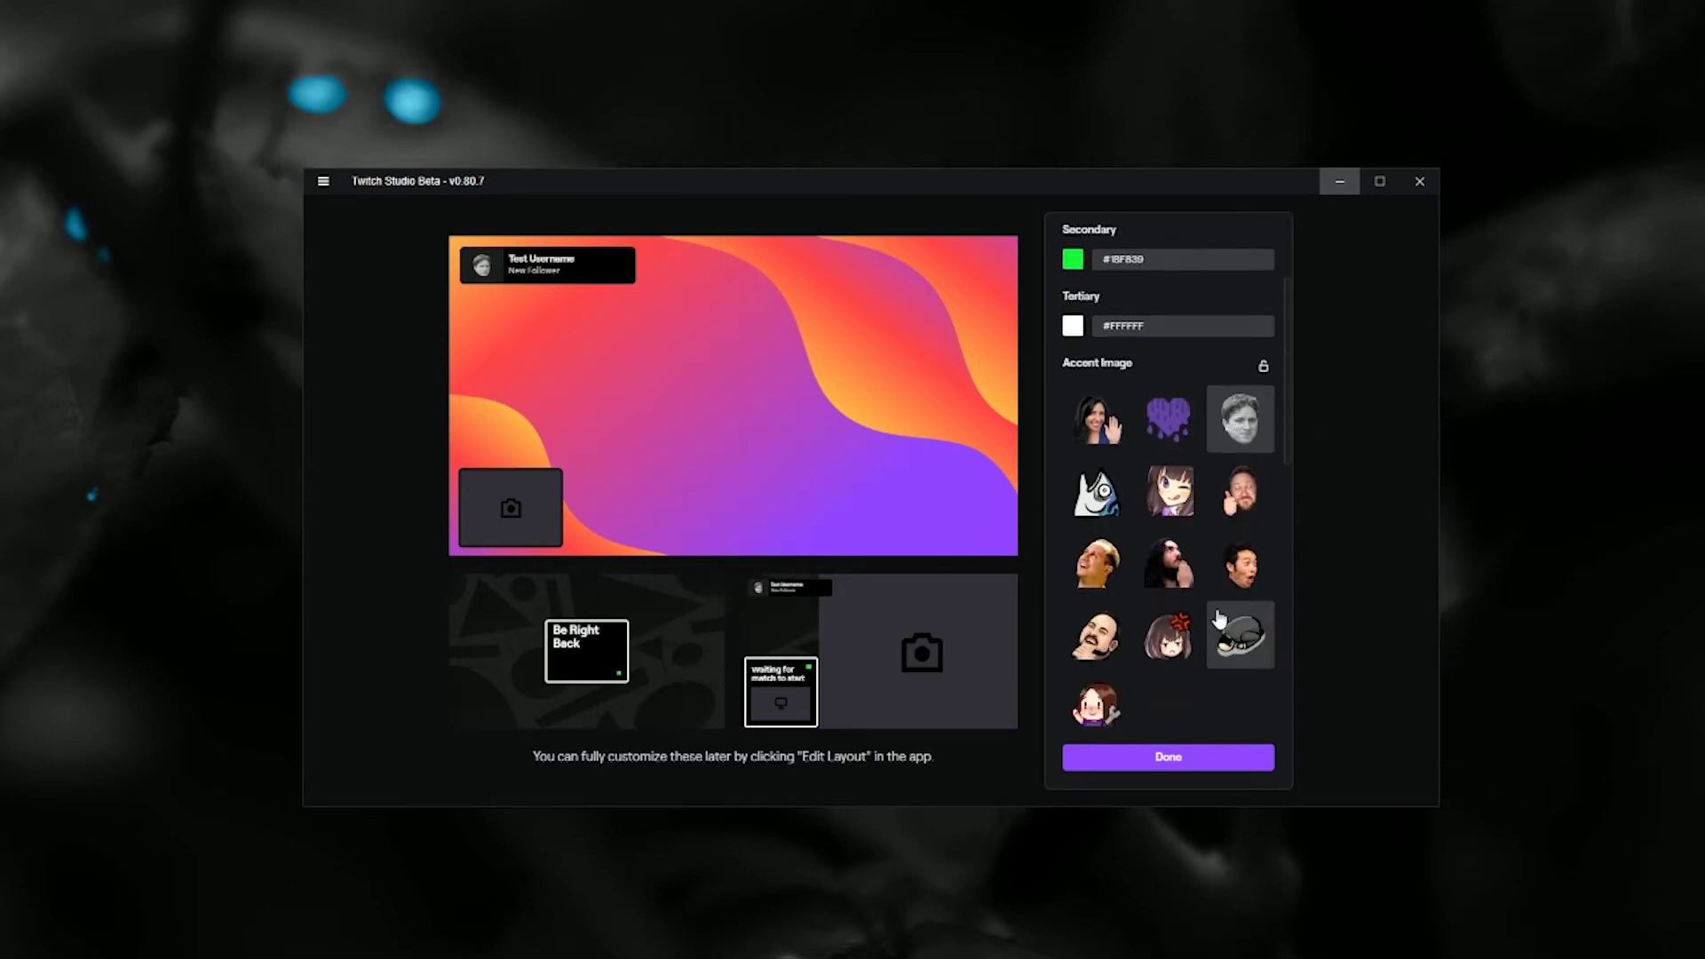
click(1177, 425)
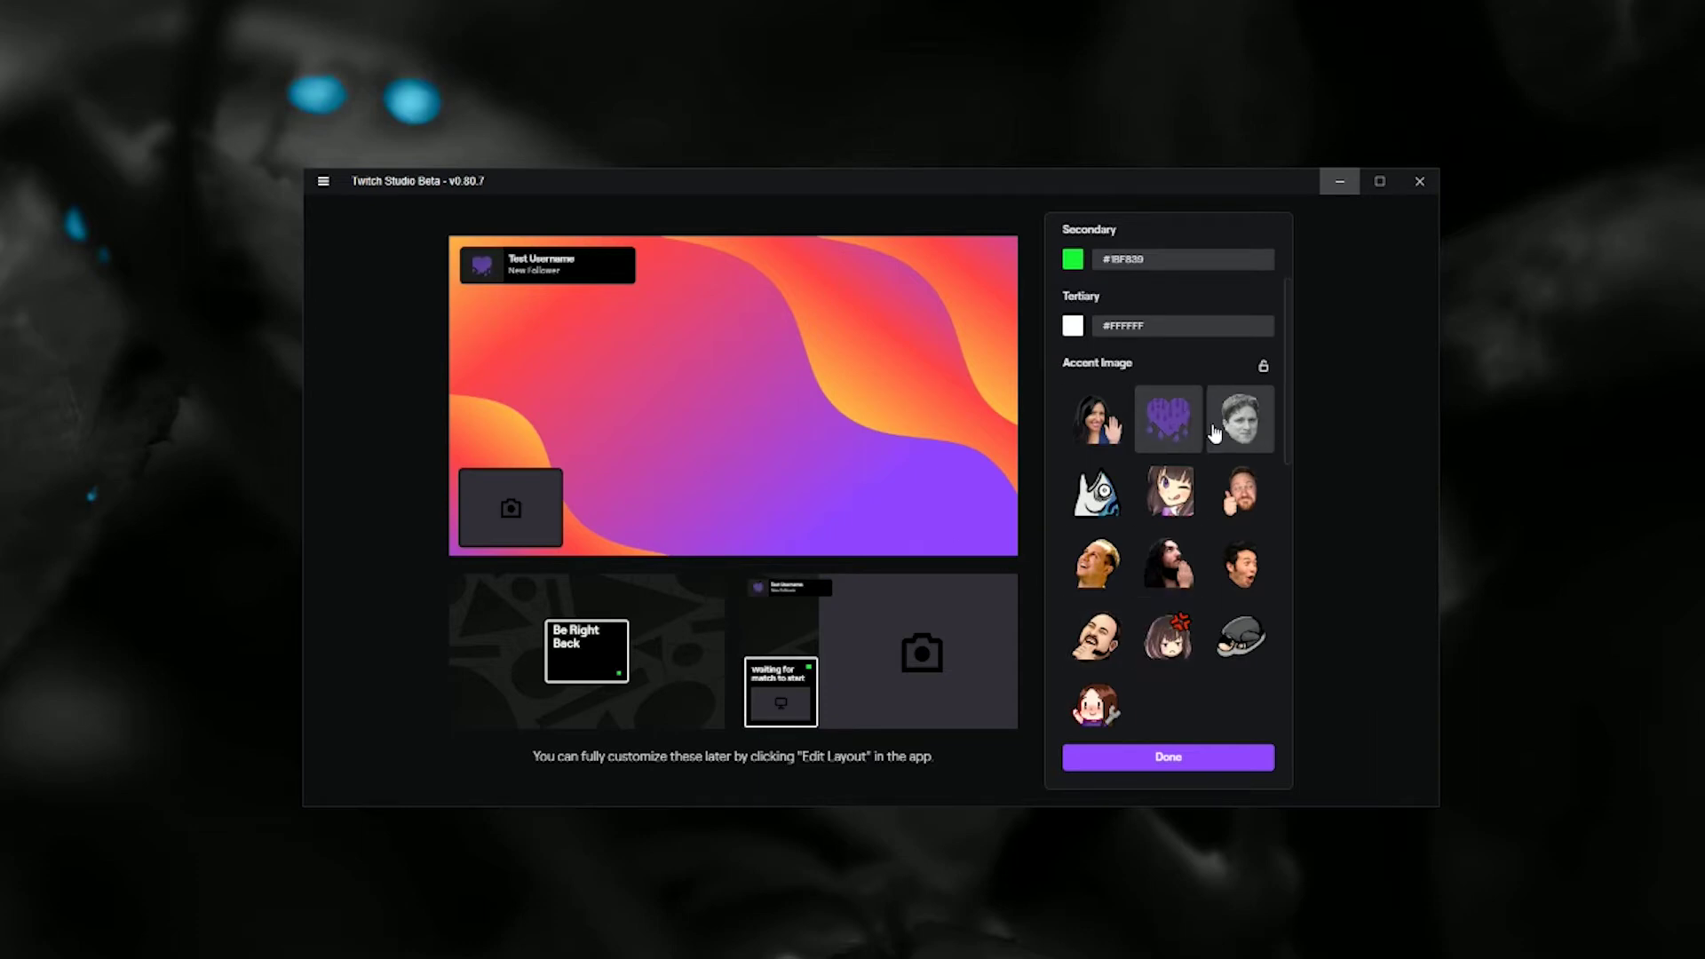
scroll(1206, 619, down, 2)
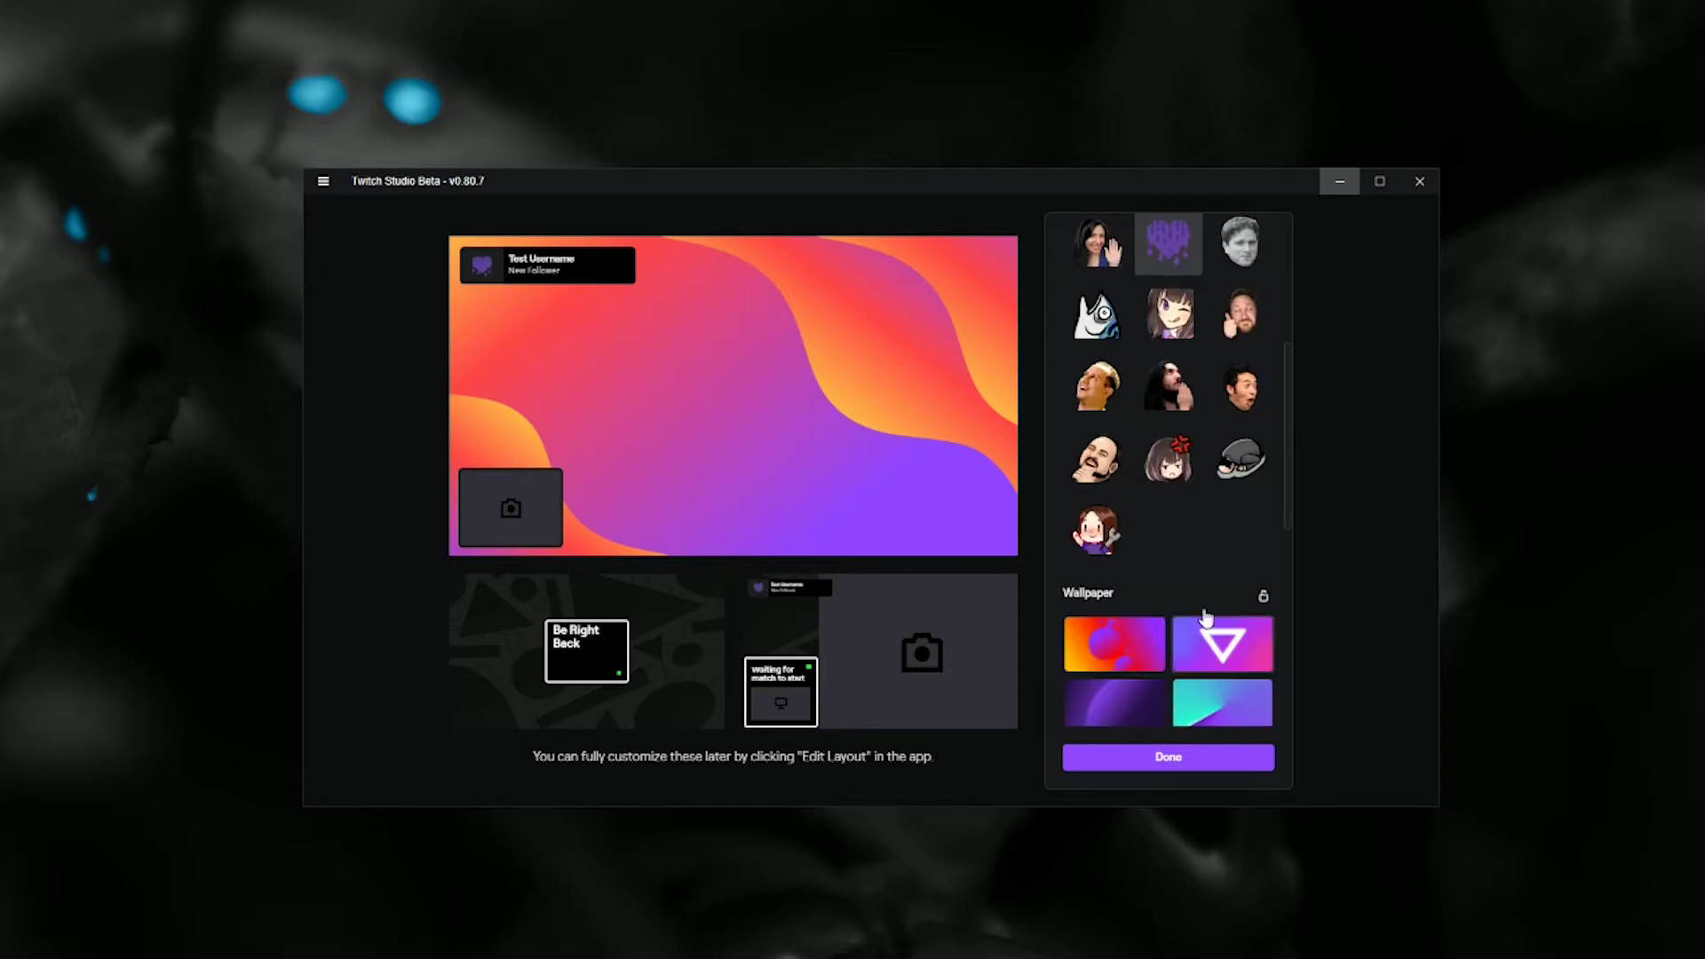
click(1241, 459)
Step: Set the wallpaper to the black background with the purple and white Twitch logo
scroll(1206, 624, down, 1)
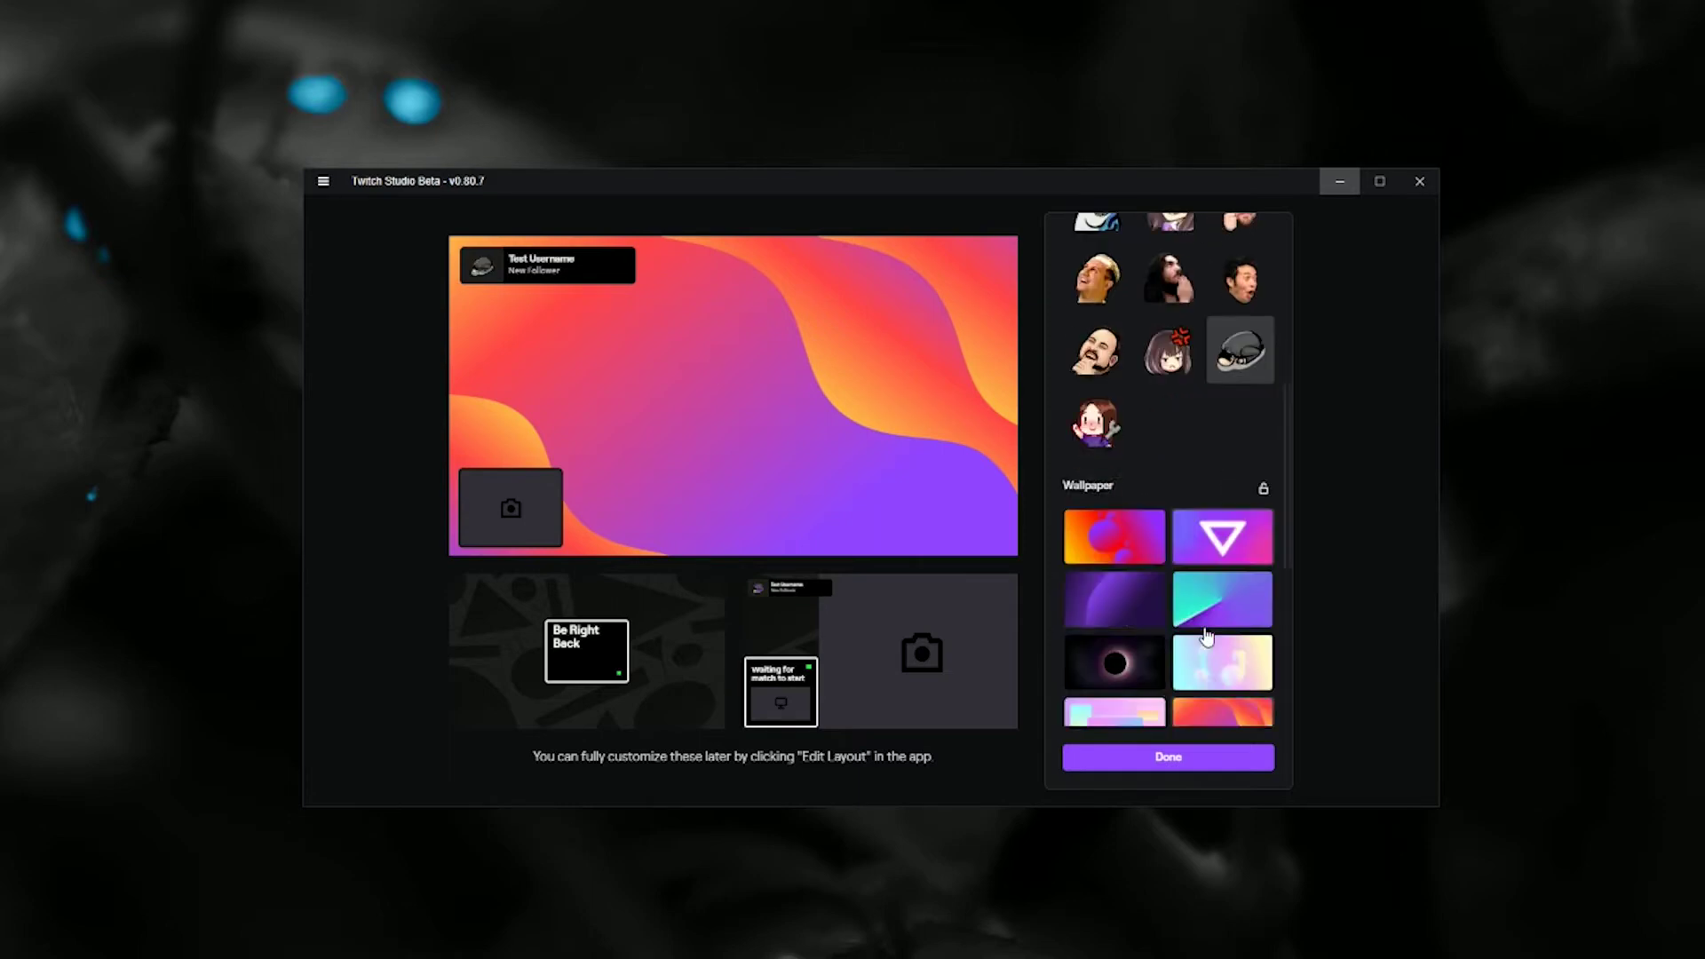
scroll(1205, 636, down, 1)
scroll(1139, 627, down, 3)
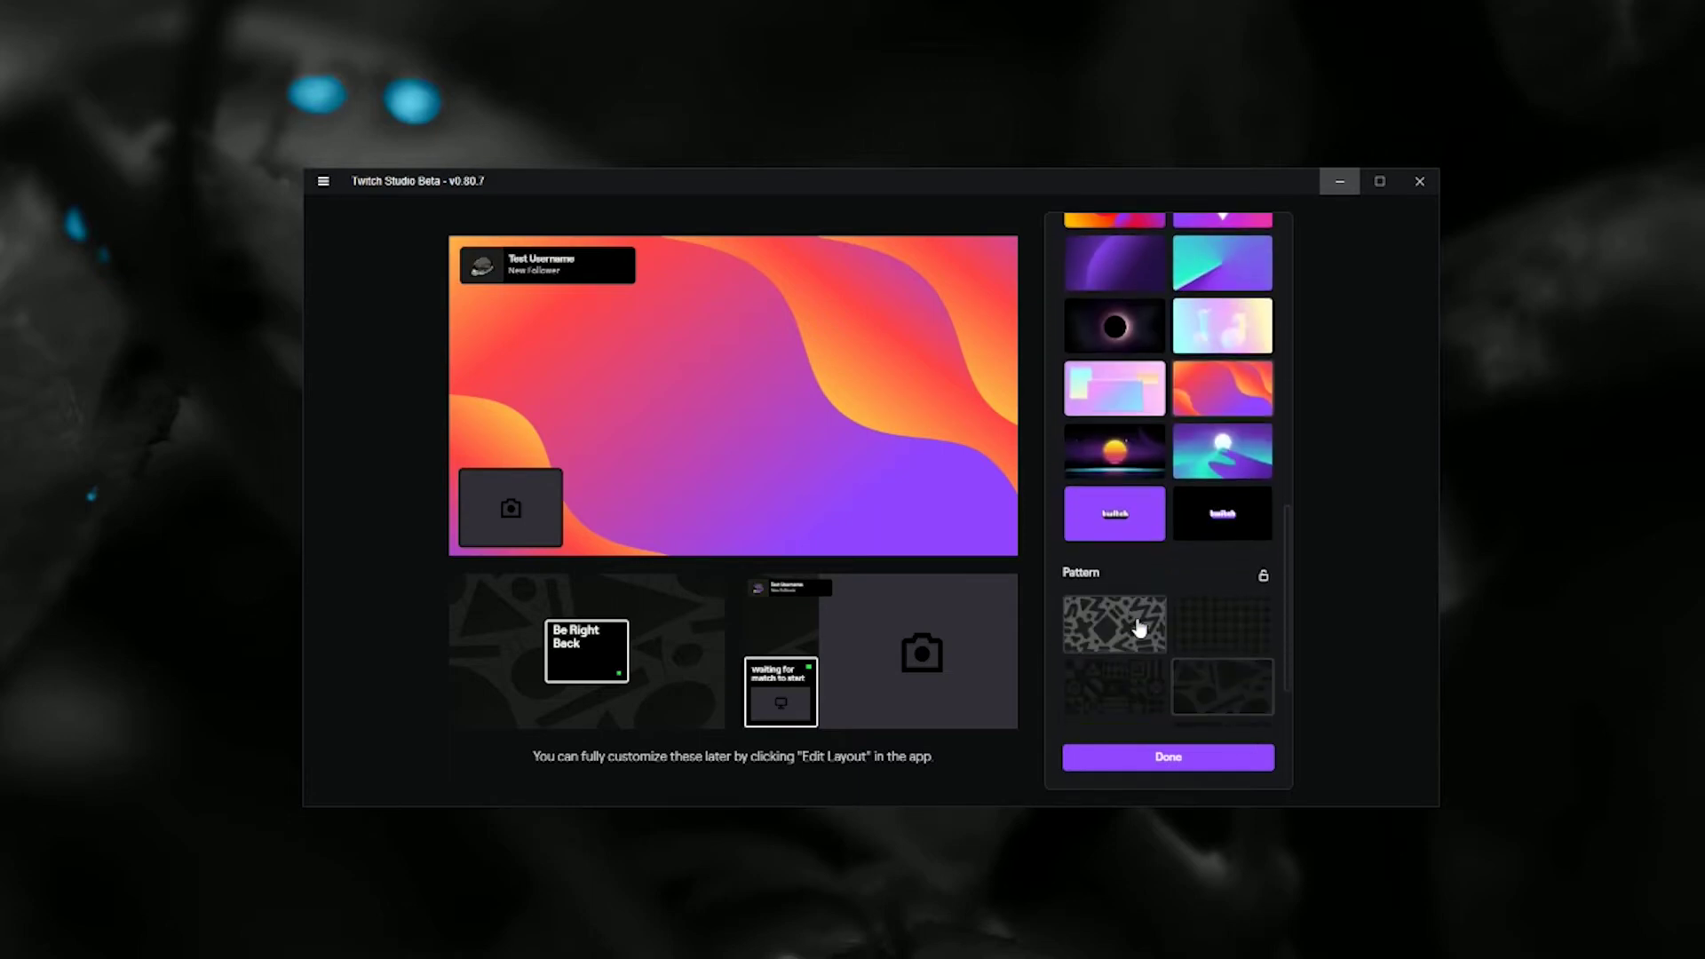
scroll(1140, 628, up, 1)
scroll(1134, 494, up, 1)
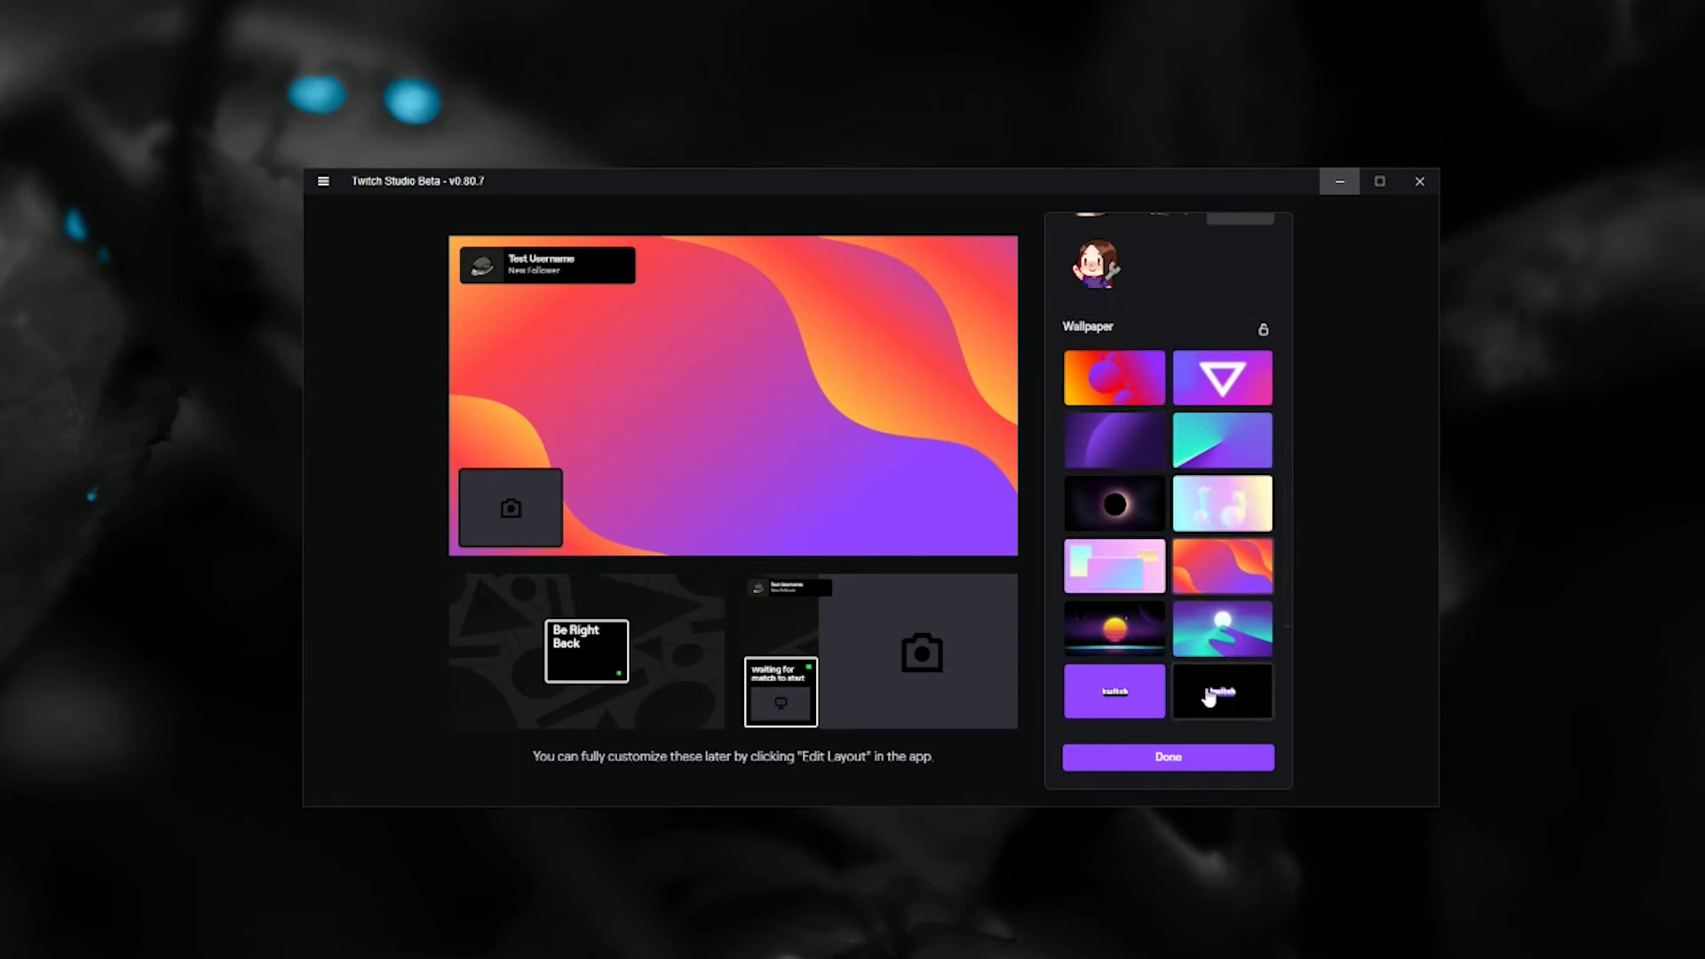
click(1210, 698)
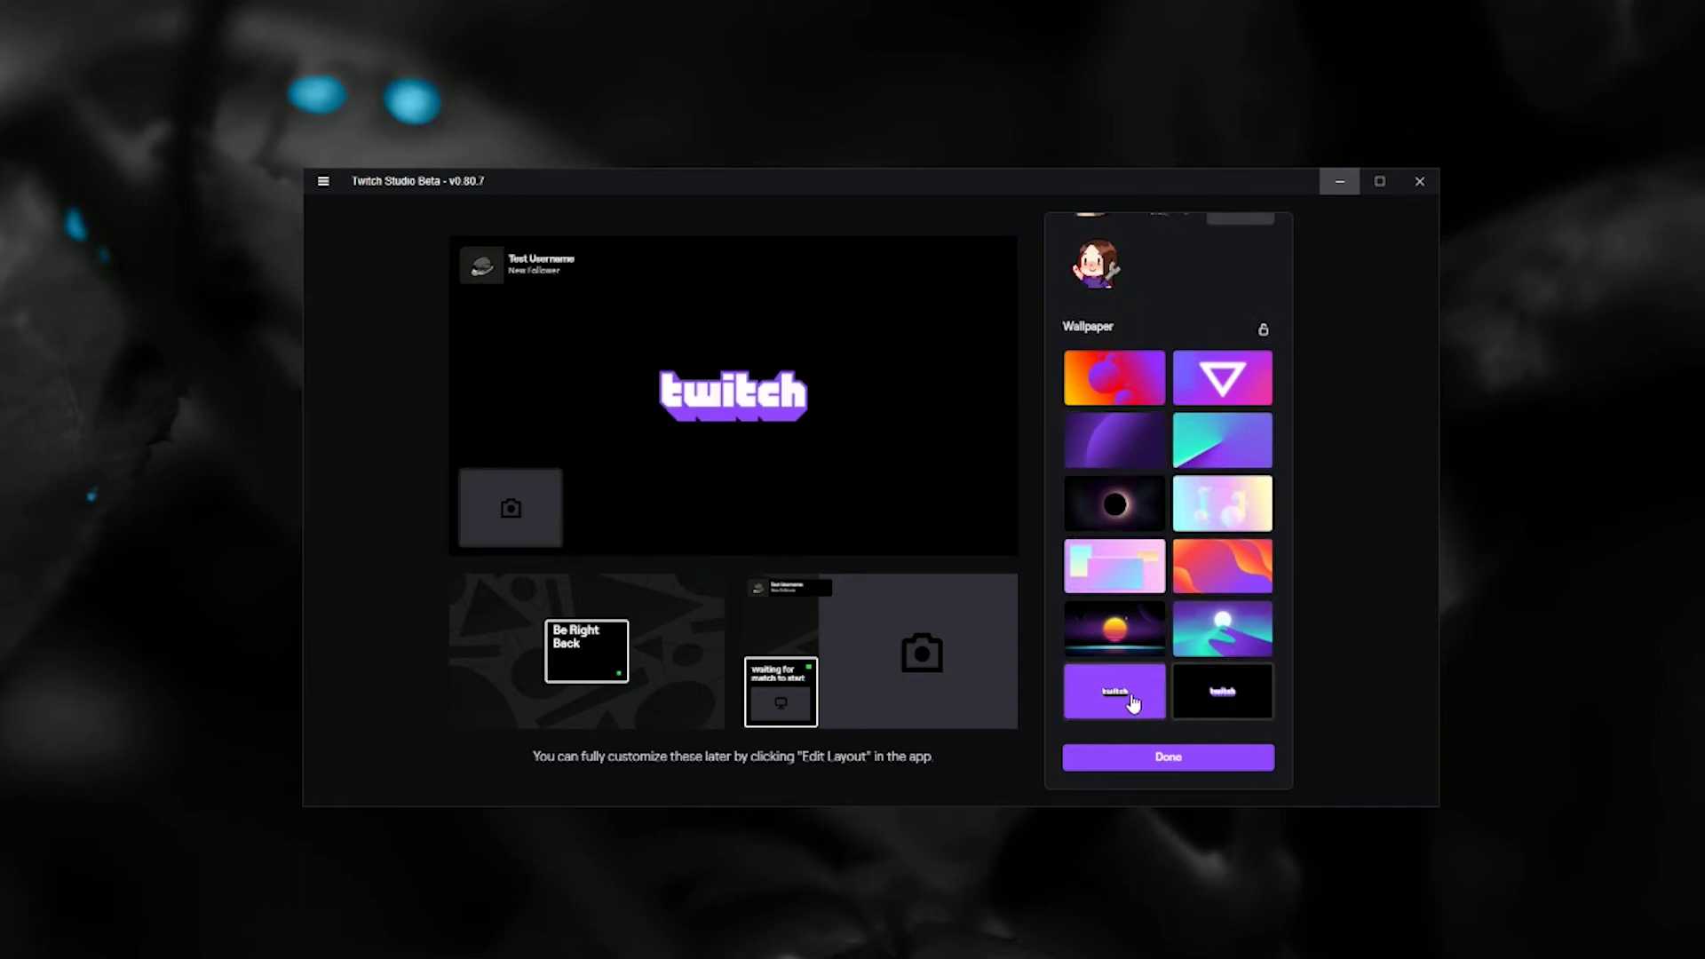
Step: Preview other patterns on the Be Right Back layout and reselect the large geometric shapes pattern
scroll(1211, 622, down, 3)
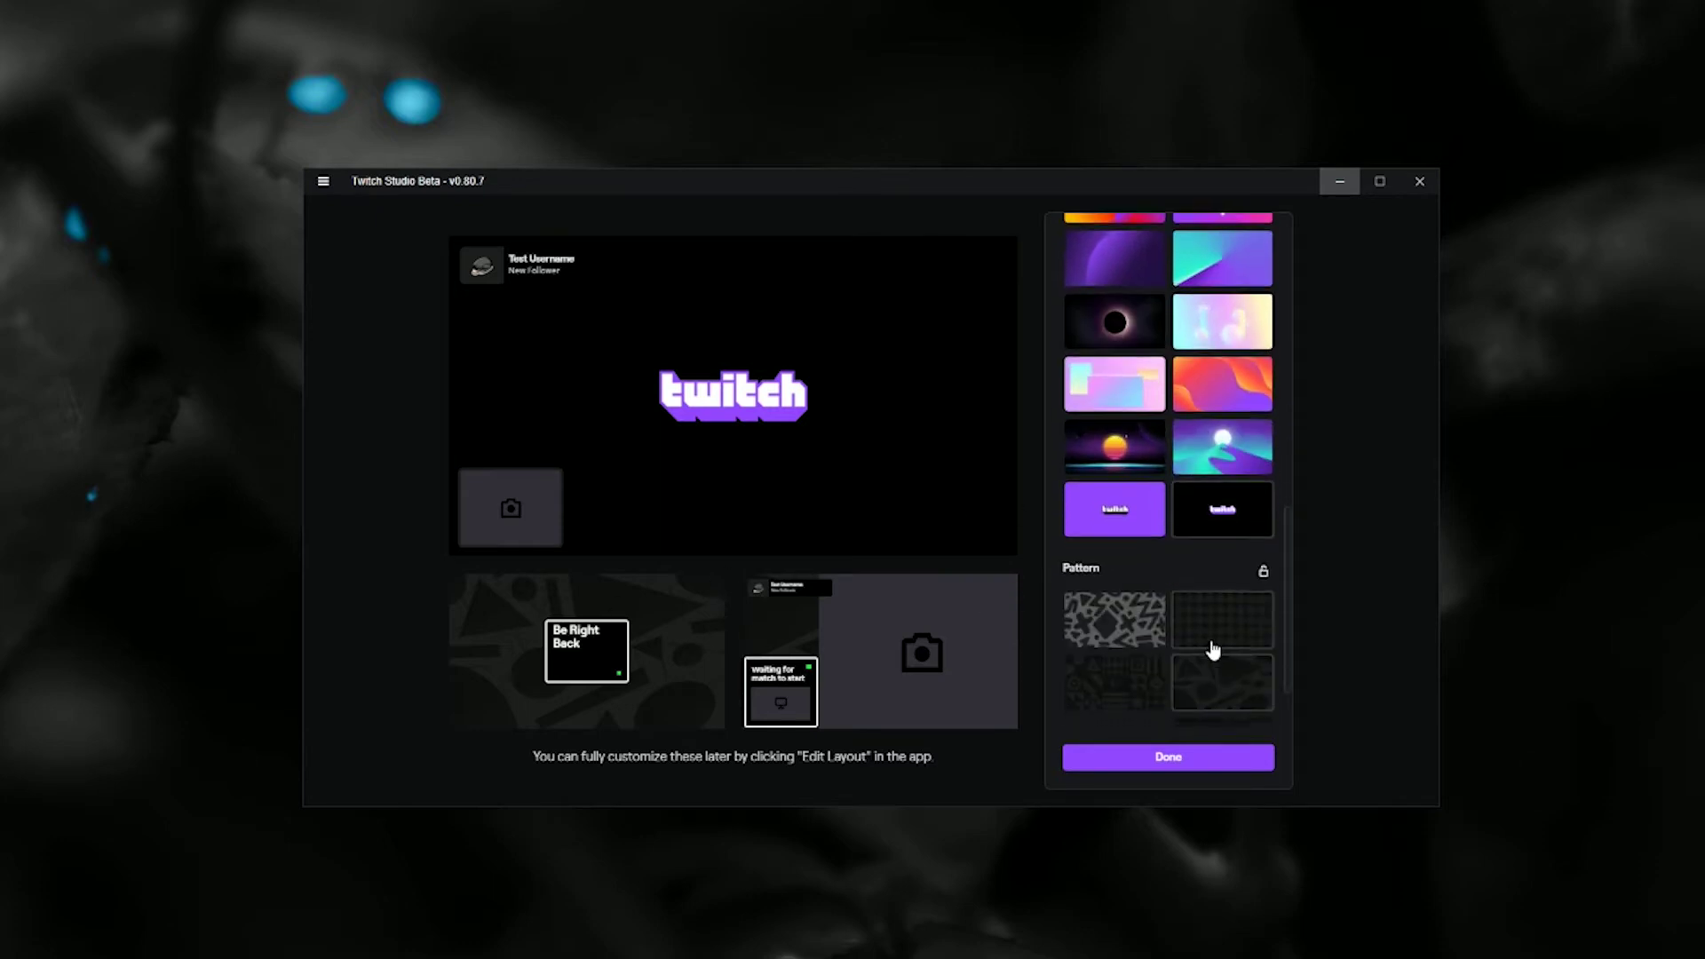
click(684, 640)
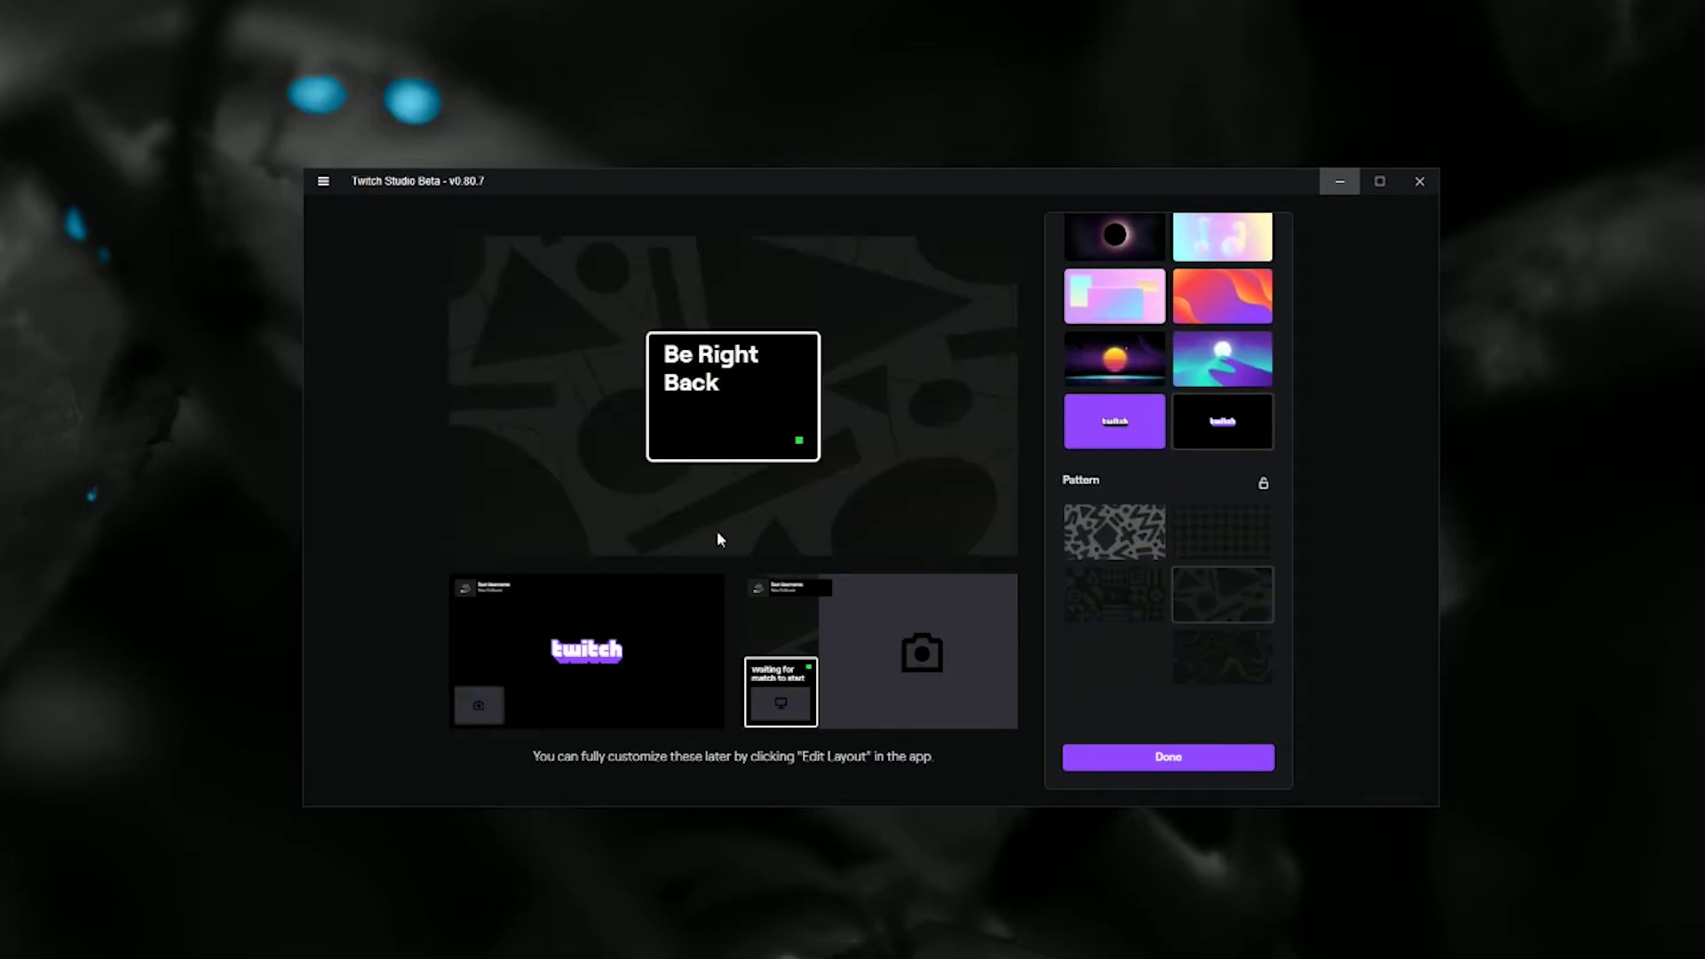
click(1236, 661)
click(1121, 655)
click(1118, 606)
click(1236, 602)
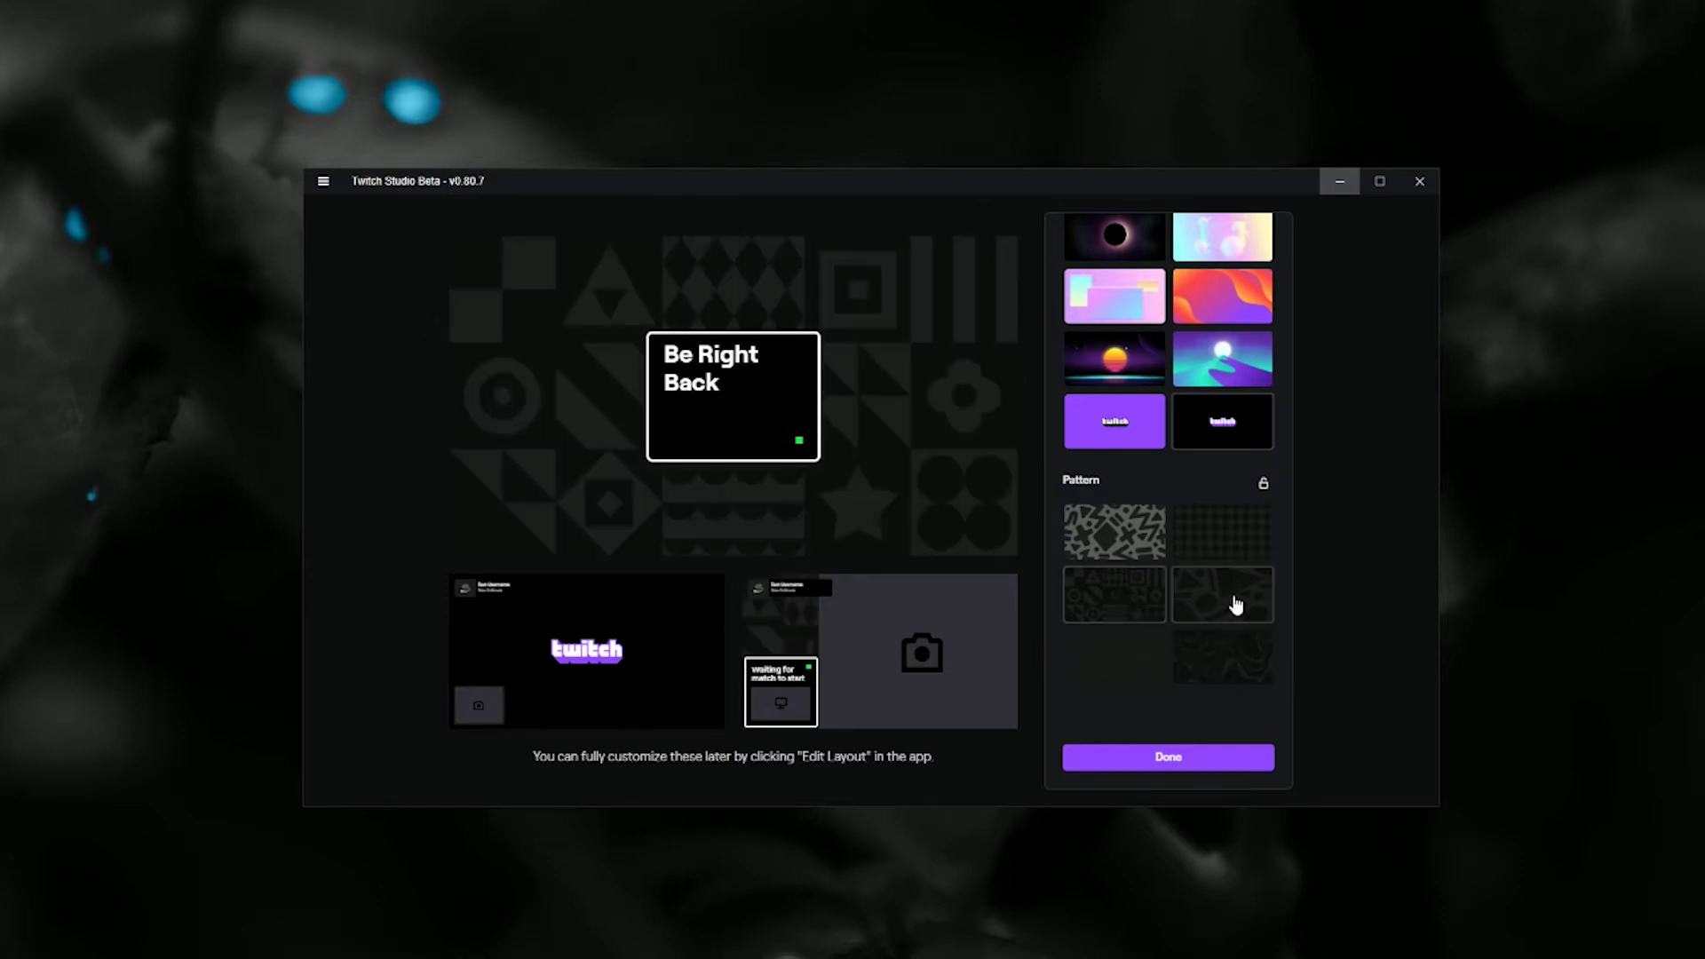
Step: Preview the Downtime layout, finish the layout customization, and complete setup with the recommended stream quality settings
click(964, 718)
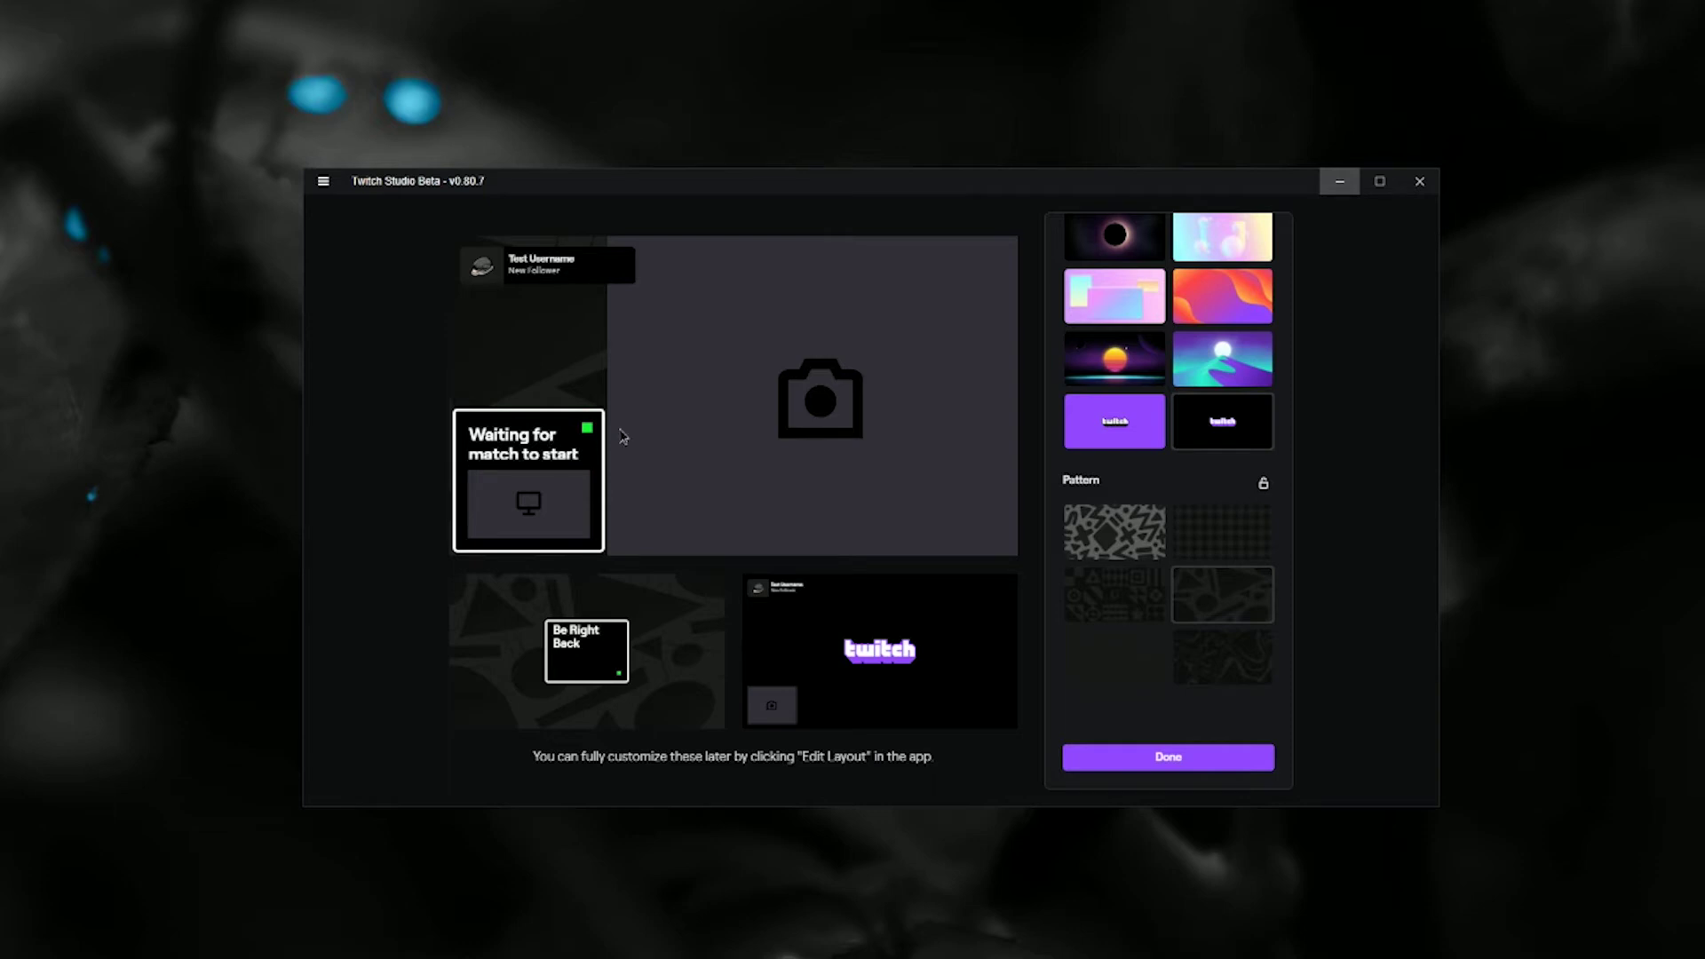
click(1171, 757)
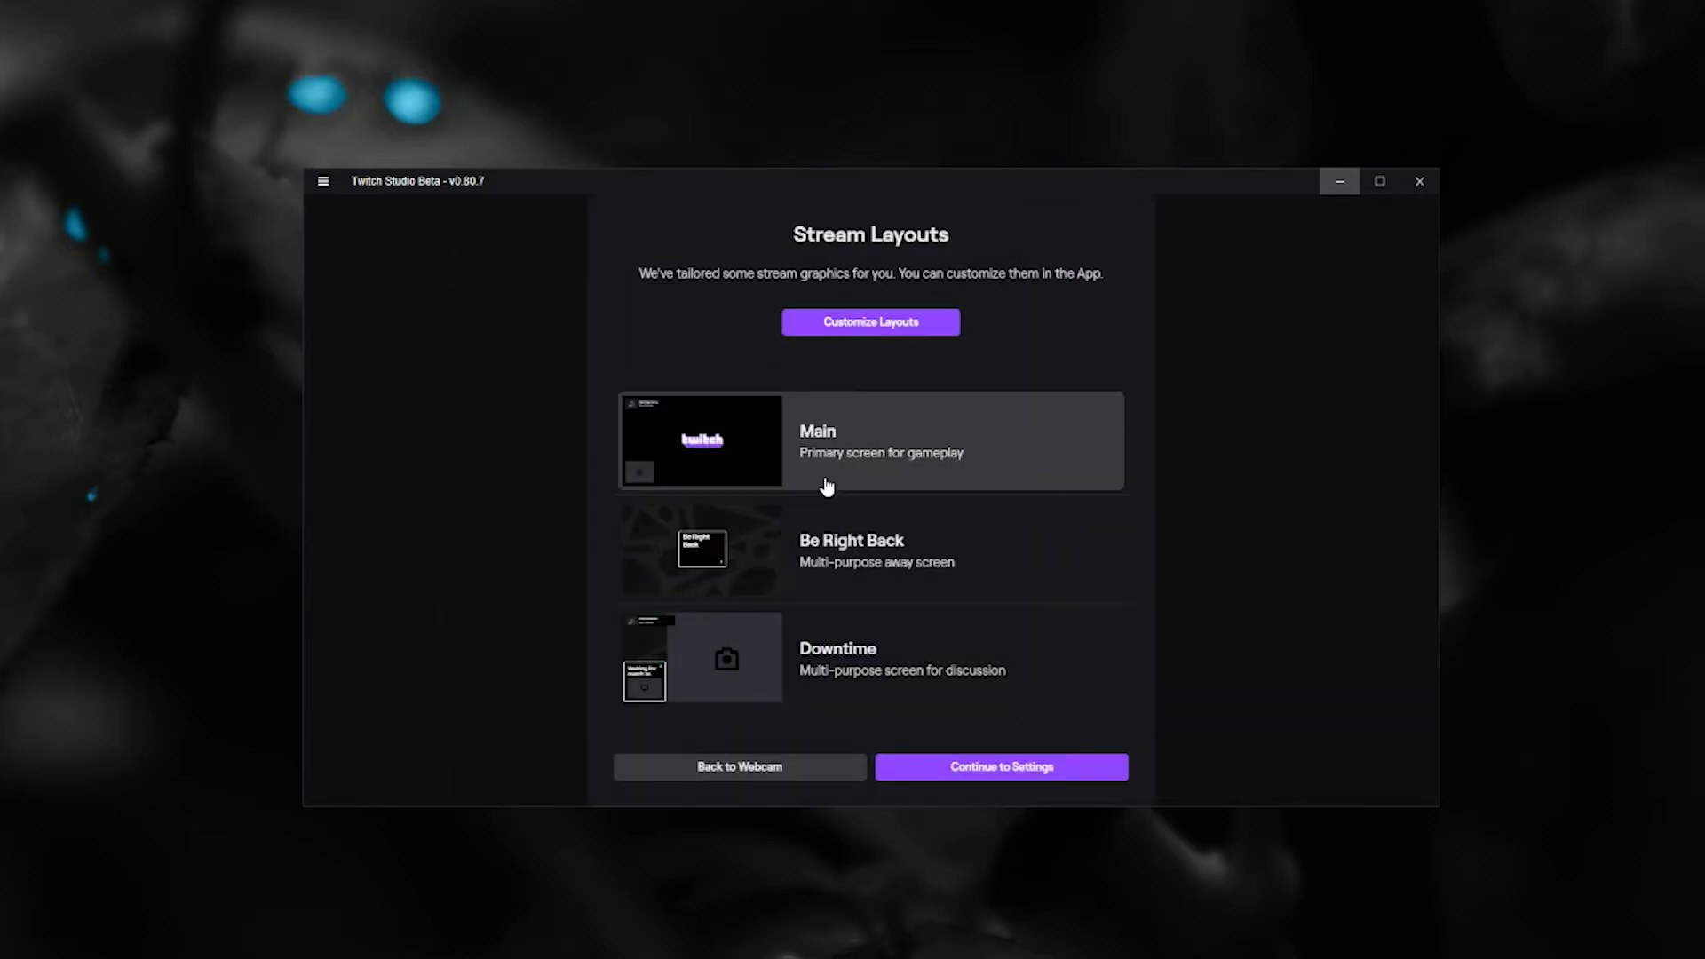
click(1025, 770)
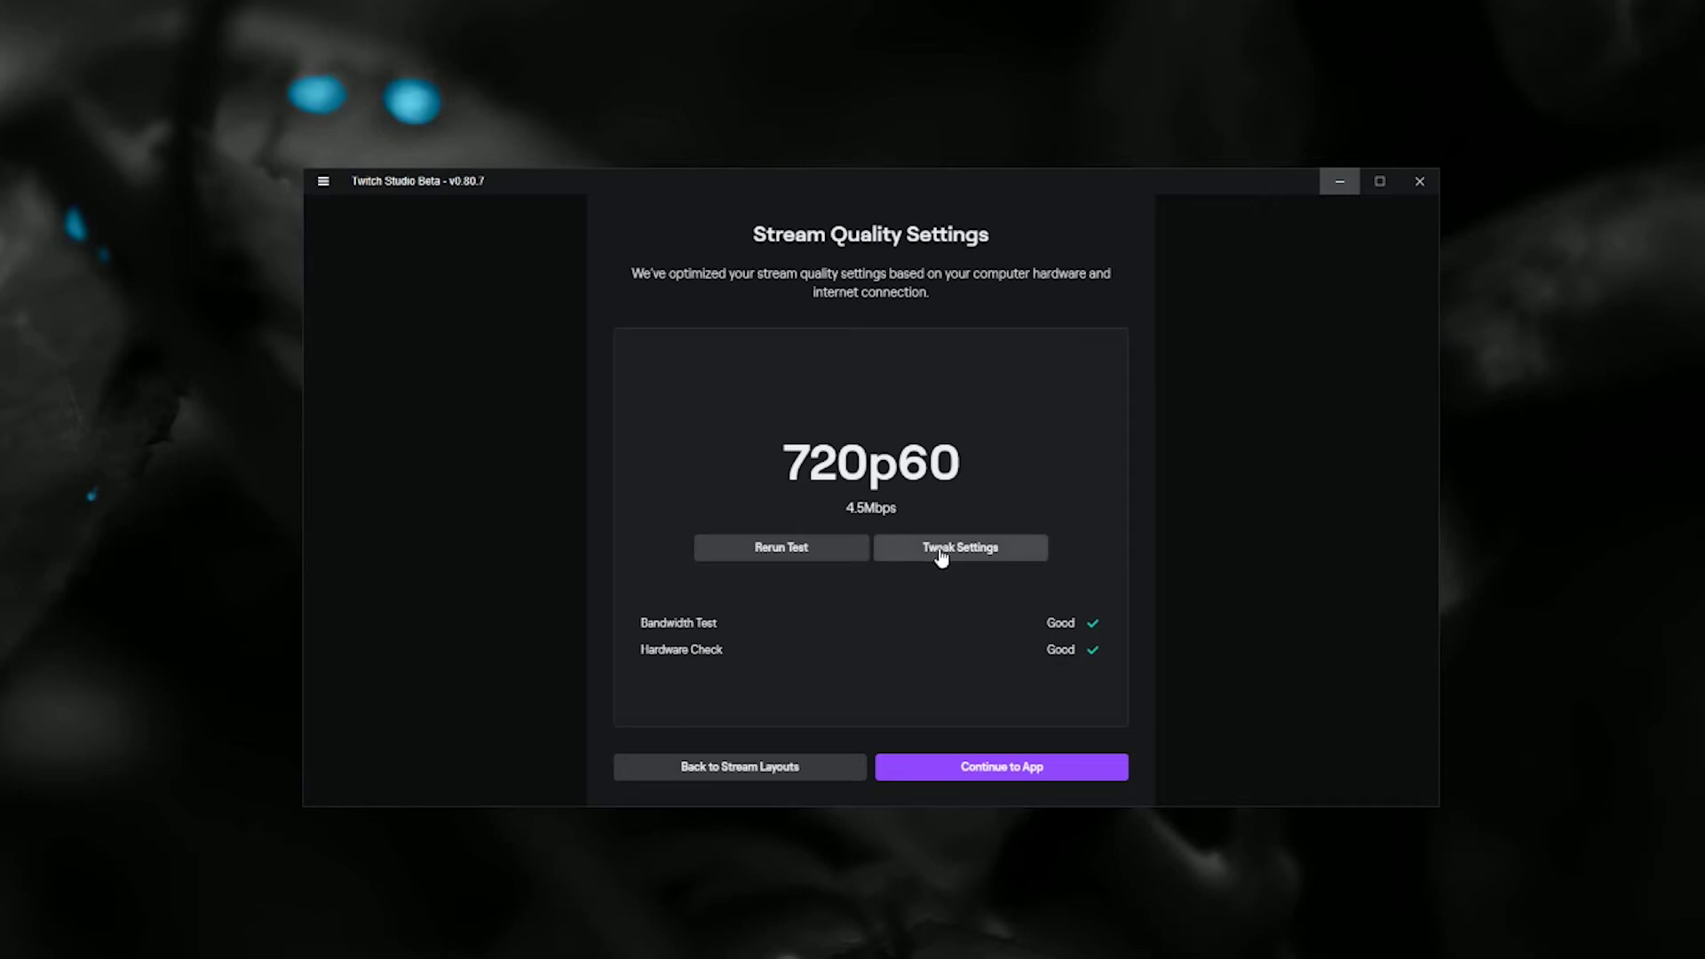
click(992, 769)
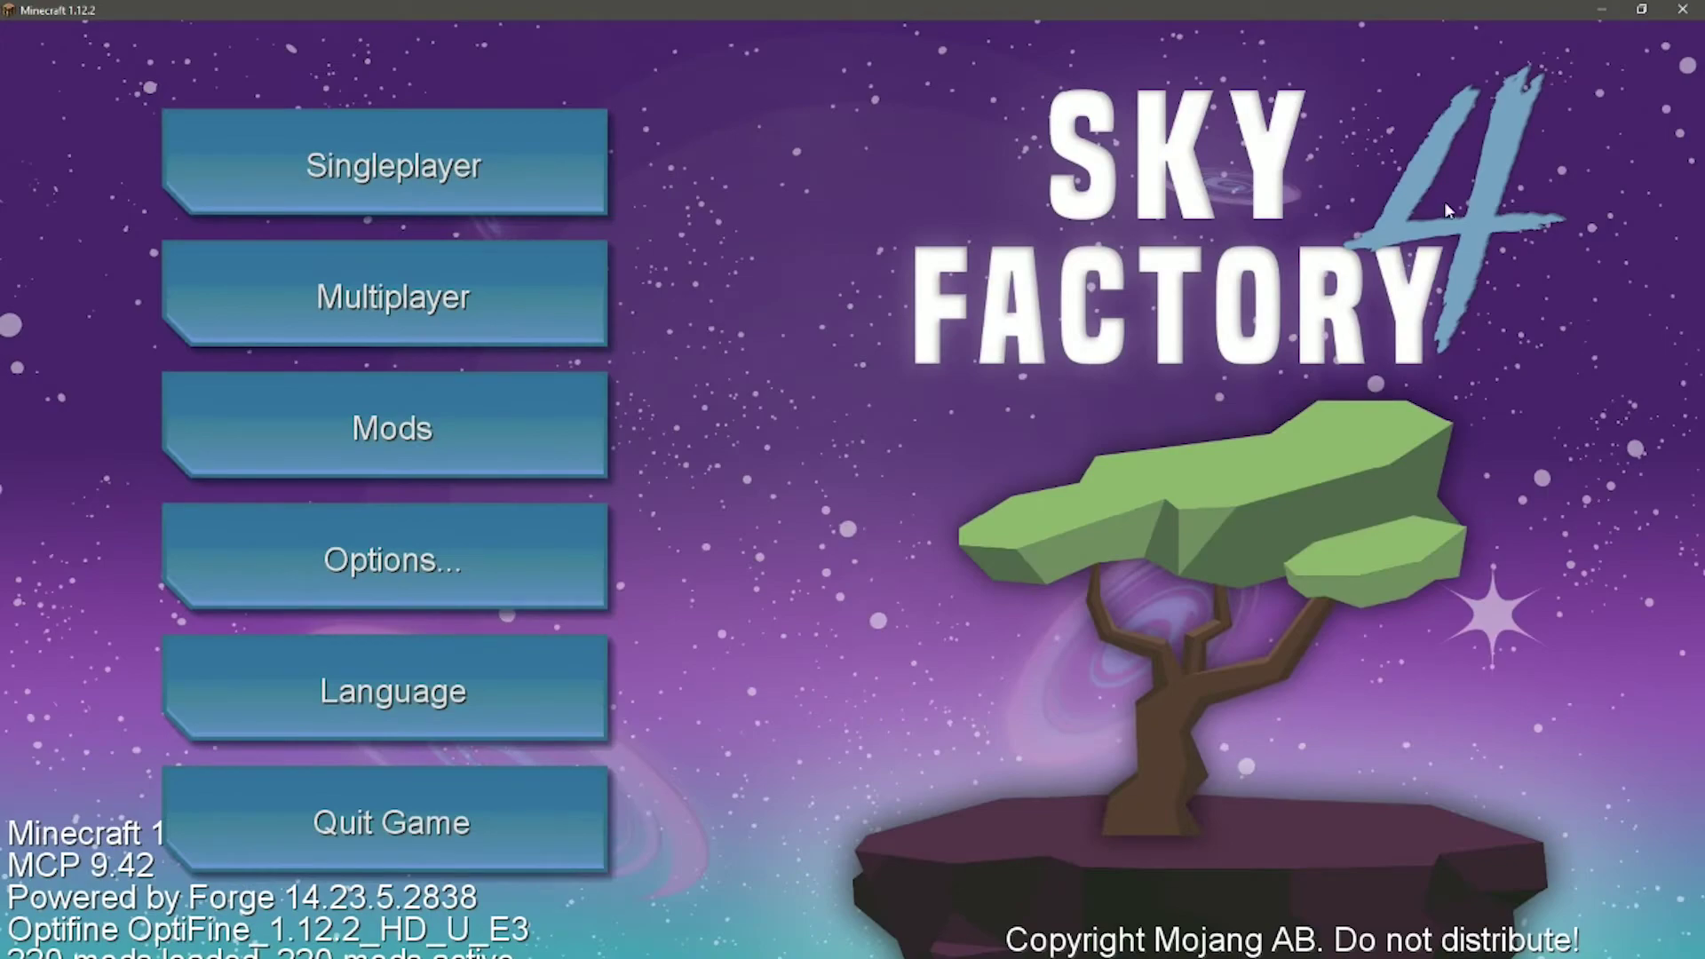
Step: Minimize the Minecraft window and open the cloned properties of the Main layout's Game Capture layer for editing
click(1598, 11)
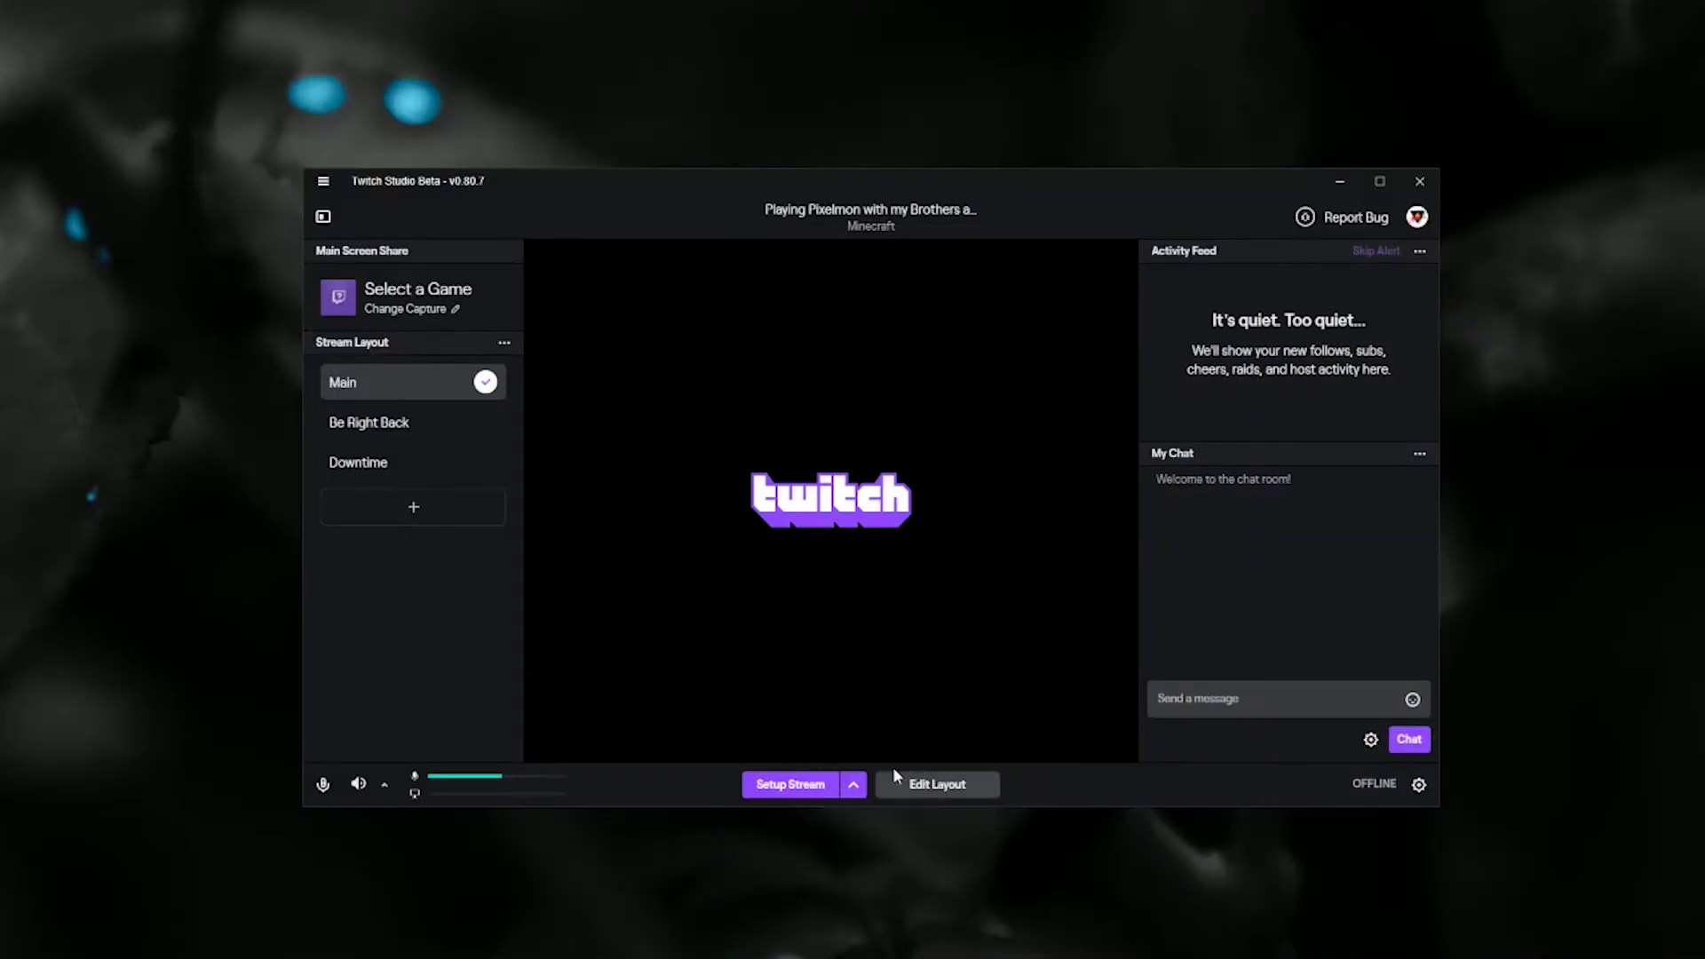
click(934, 788)
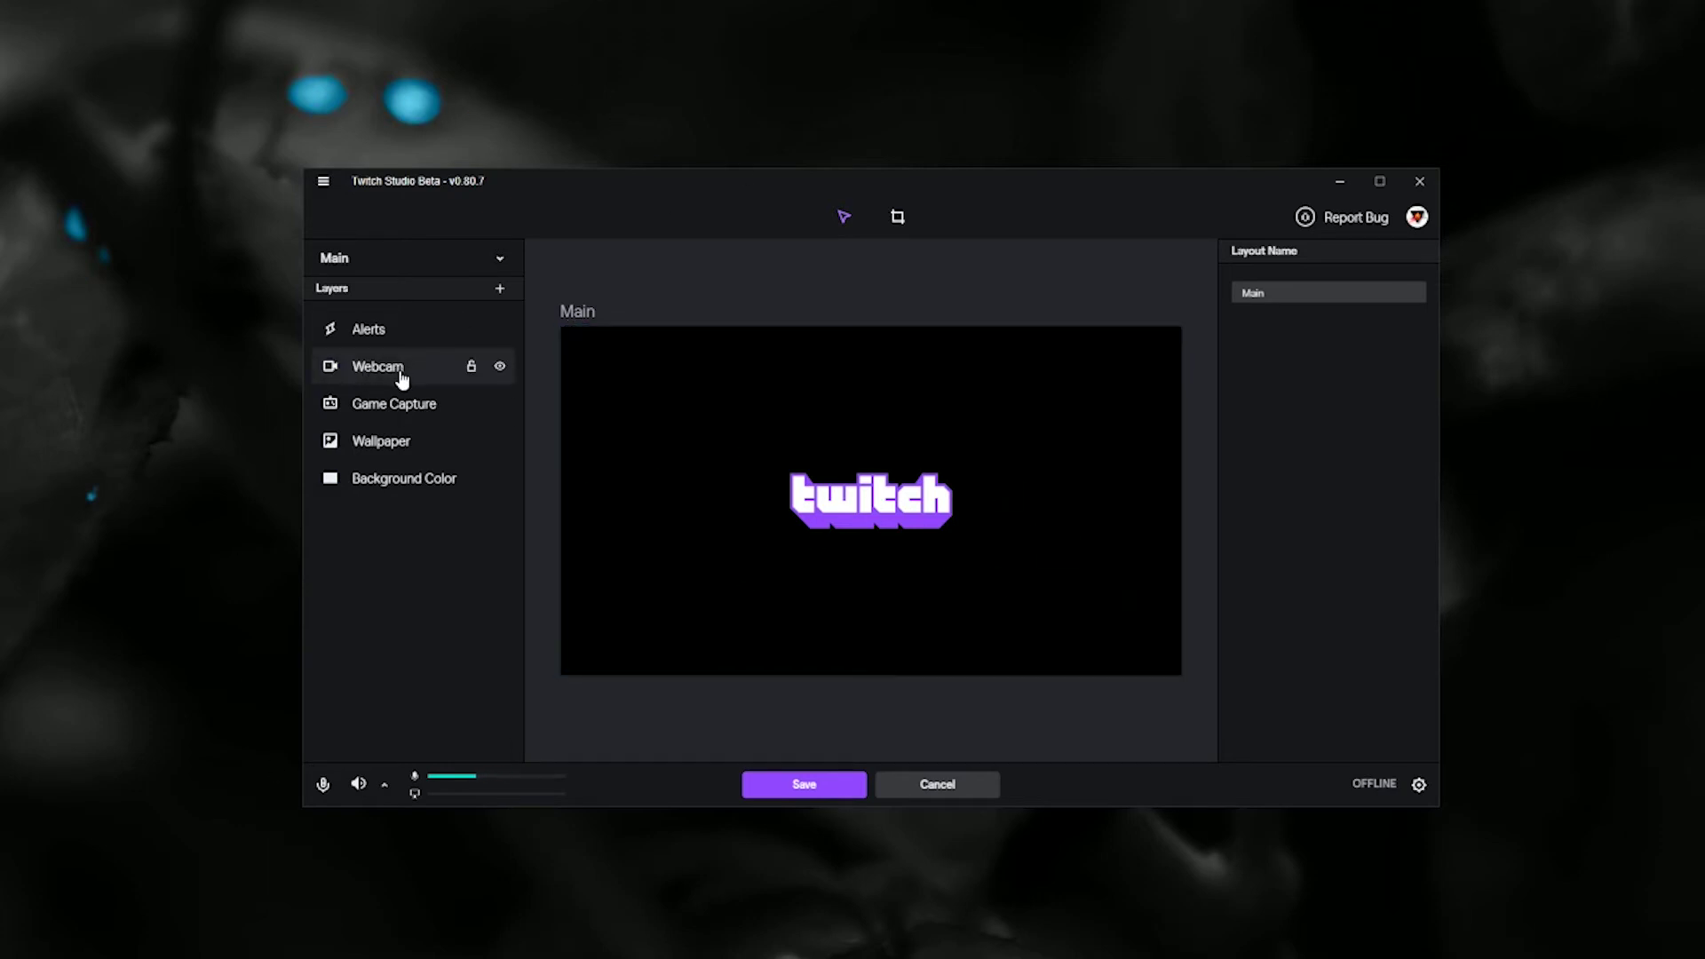
click(388, 407)
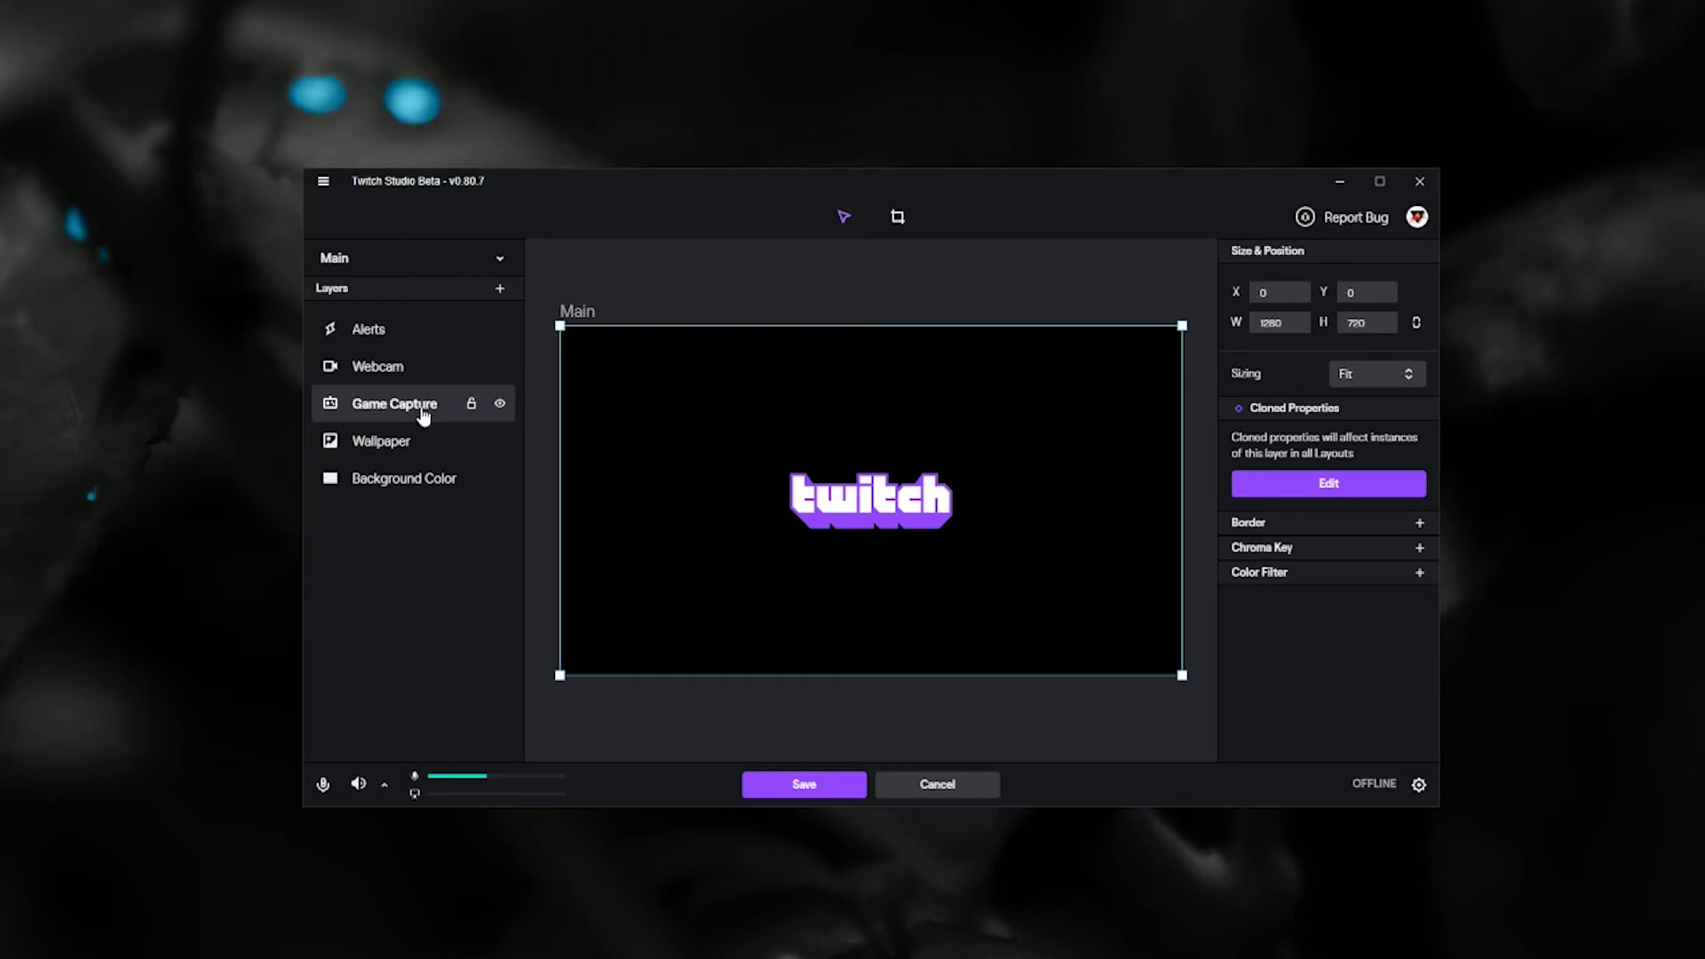
click(1344, 488)
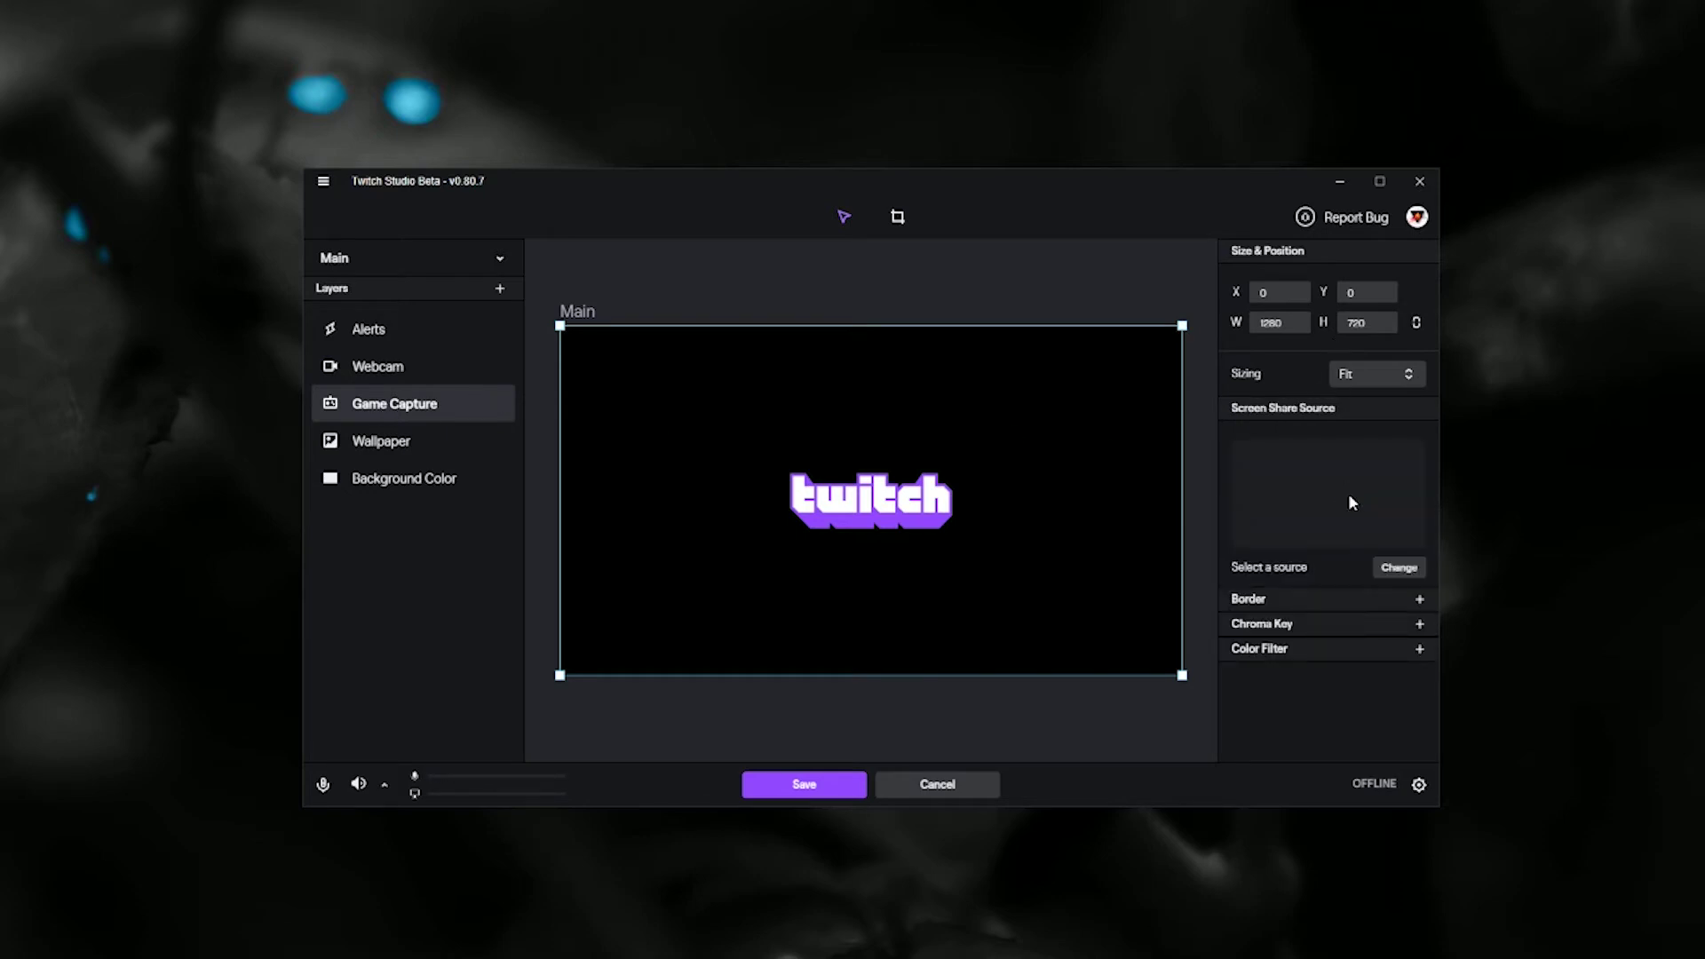
Step: Set the Game Capture layer's screen share source to the Minecraft 1.12.2 window
click(1393, 570)
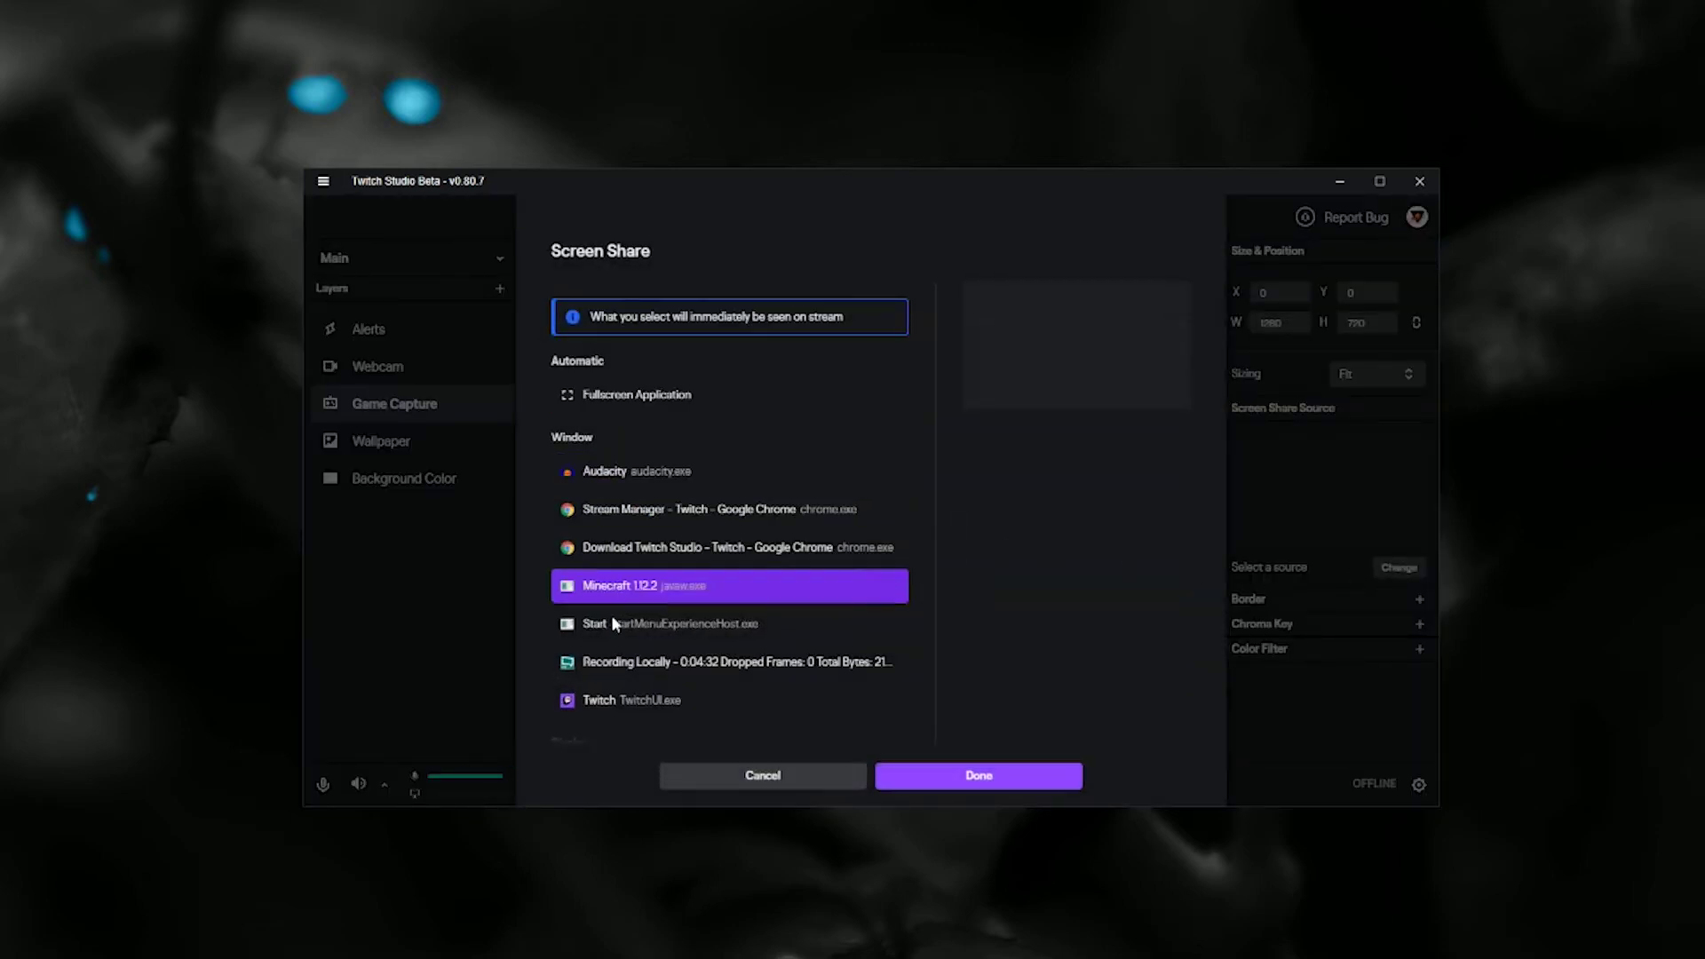
scroll(611, 614, down, 2)
click(671, 686)
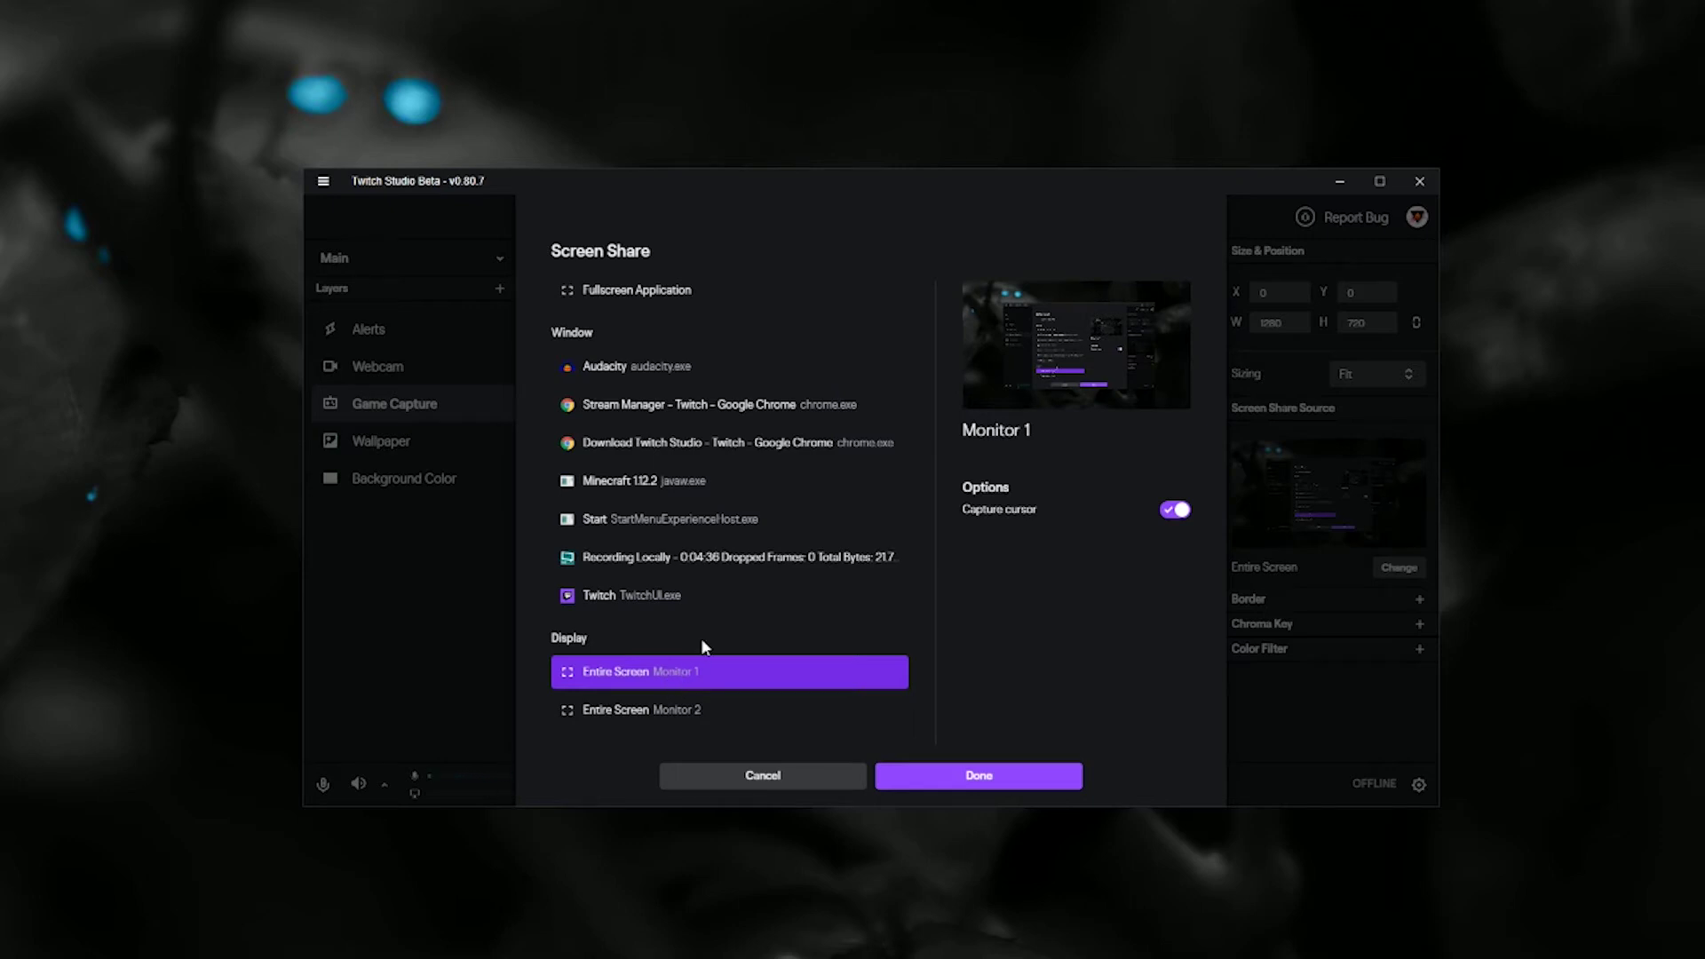
scroll(701, 638, up, 2)
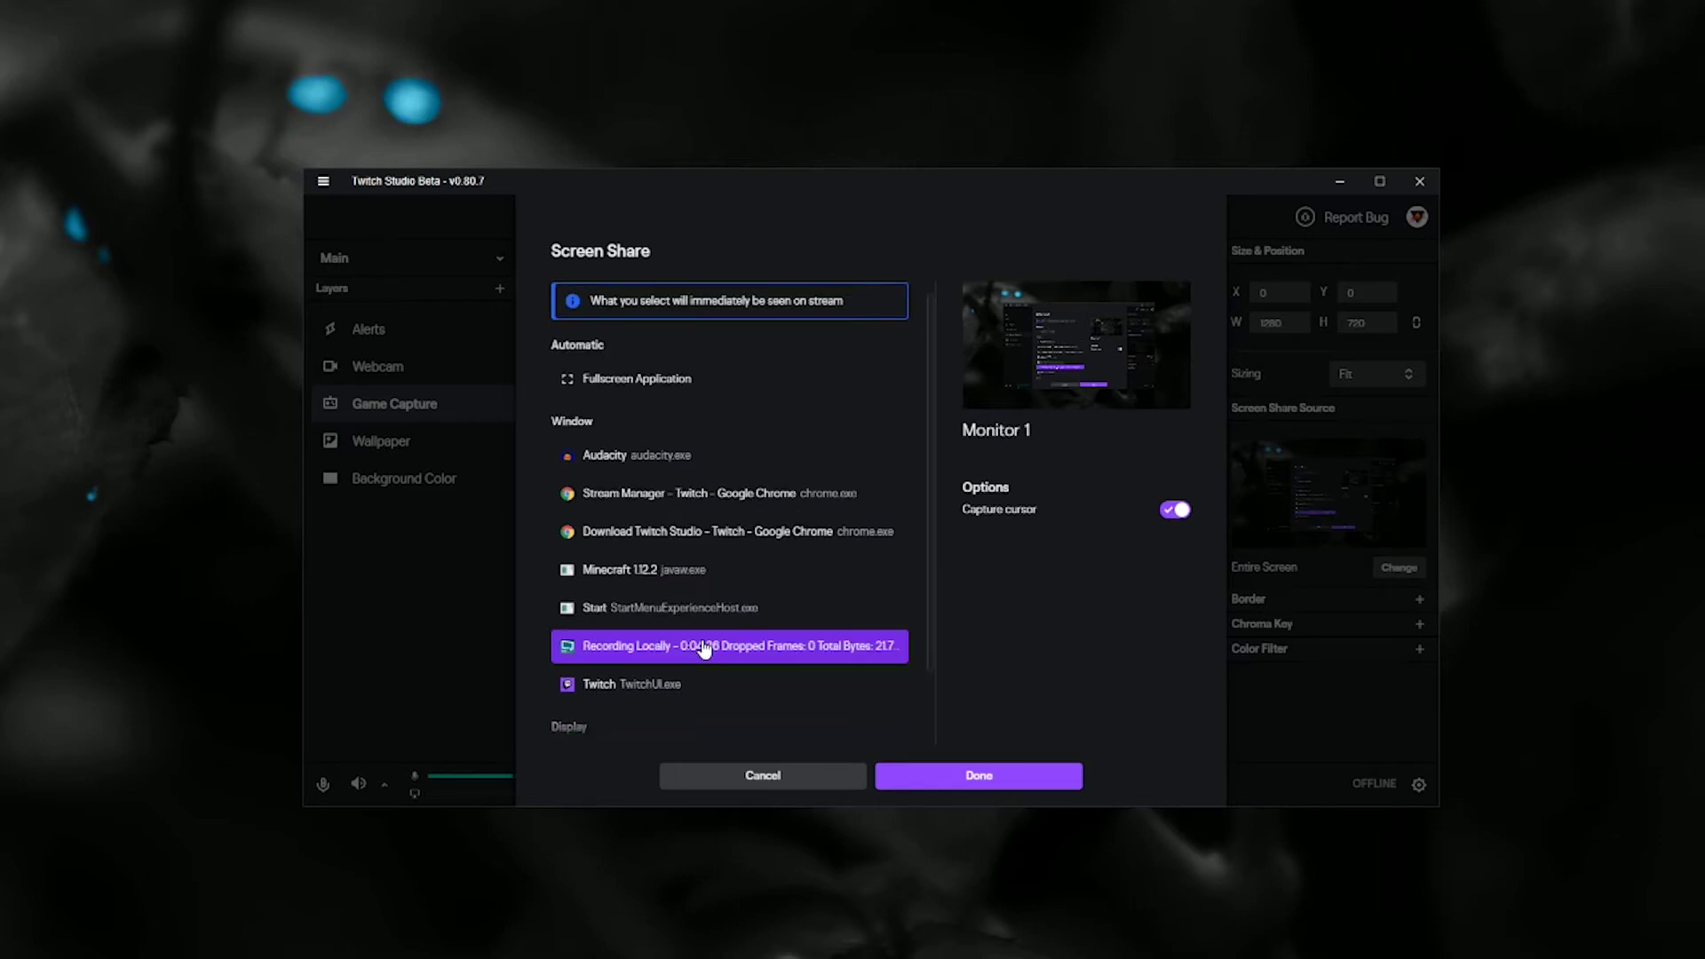
click(691, 576)
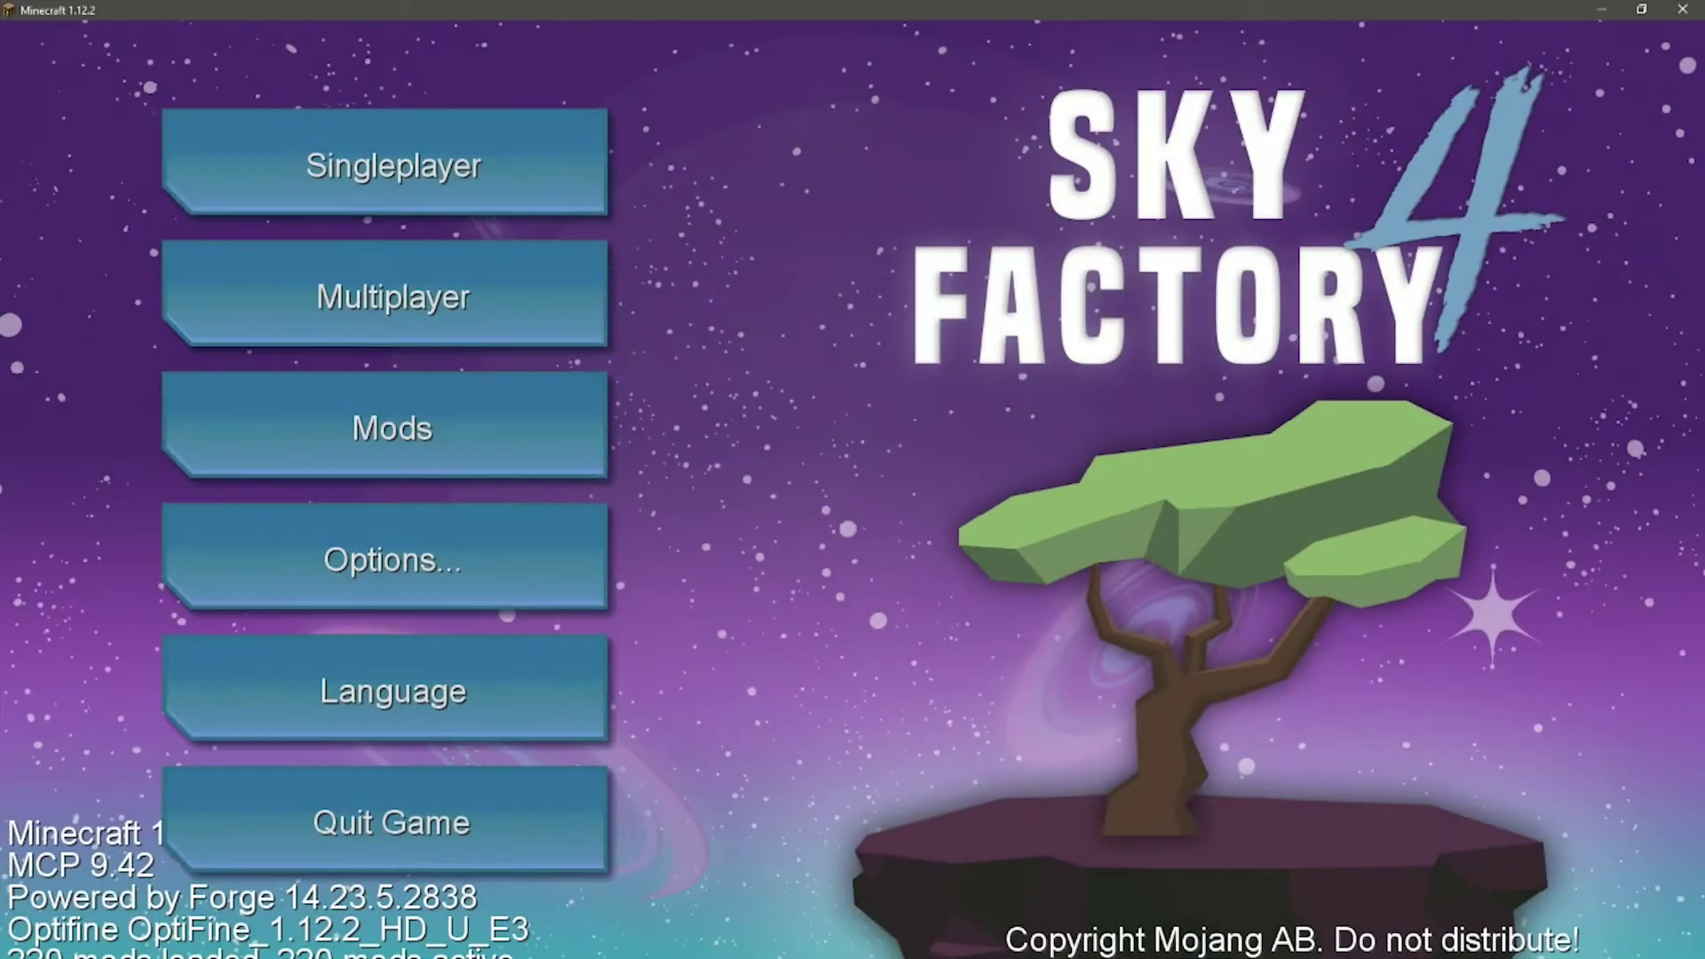
key(alt+Tab)
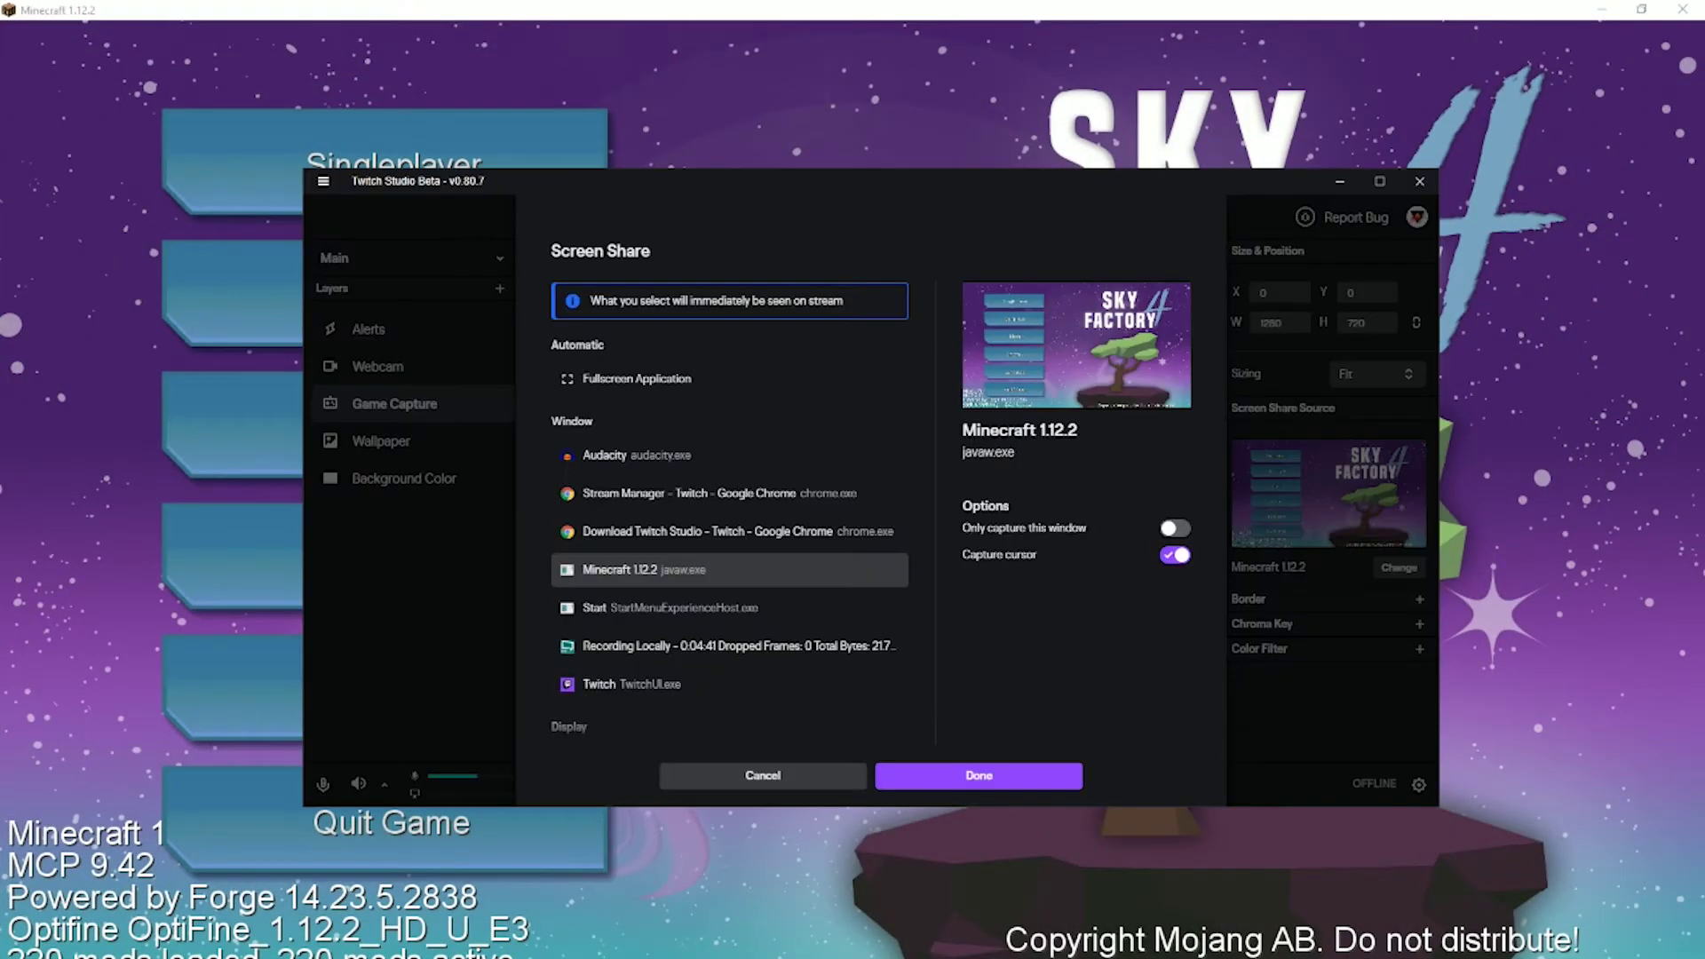
click(977, 776)
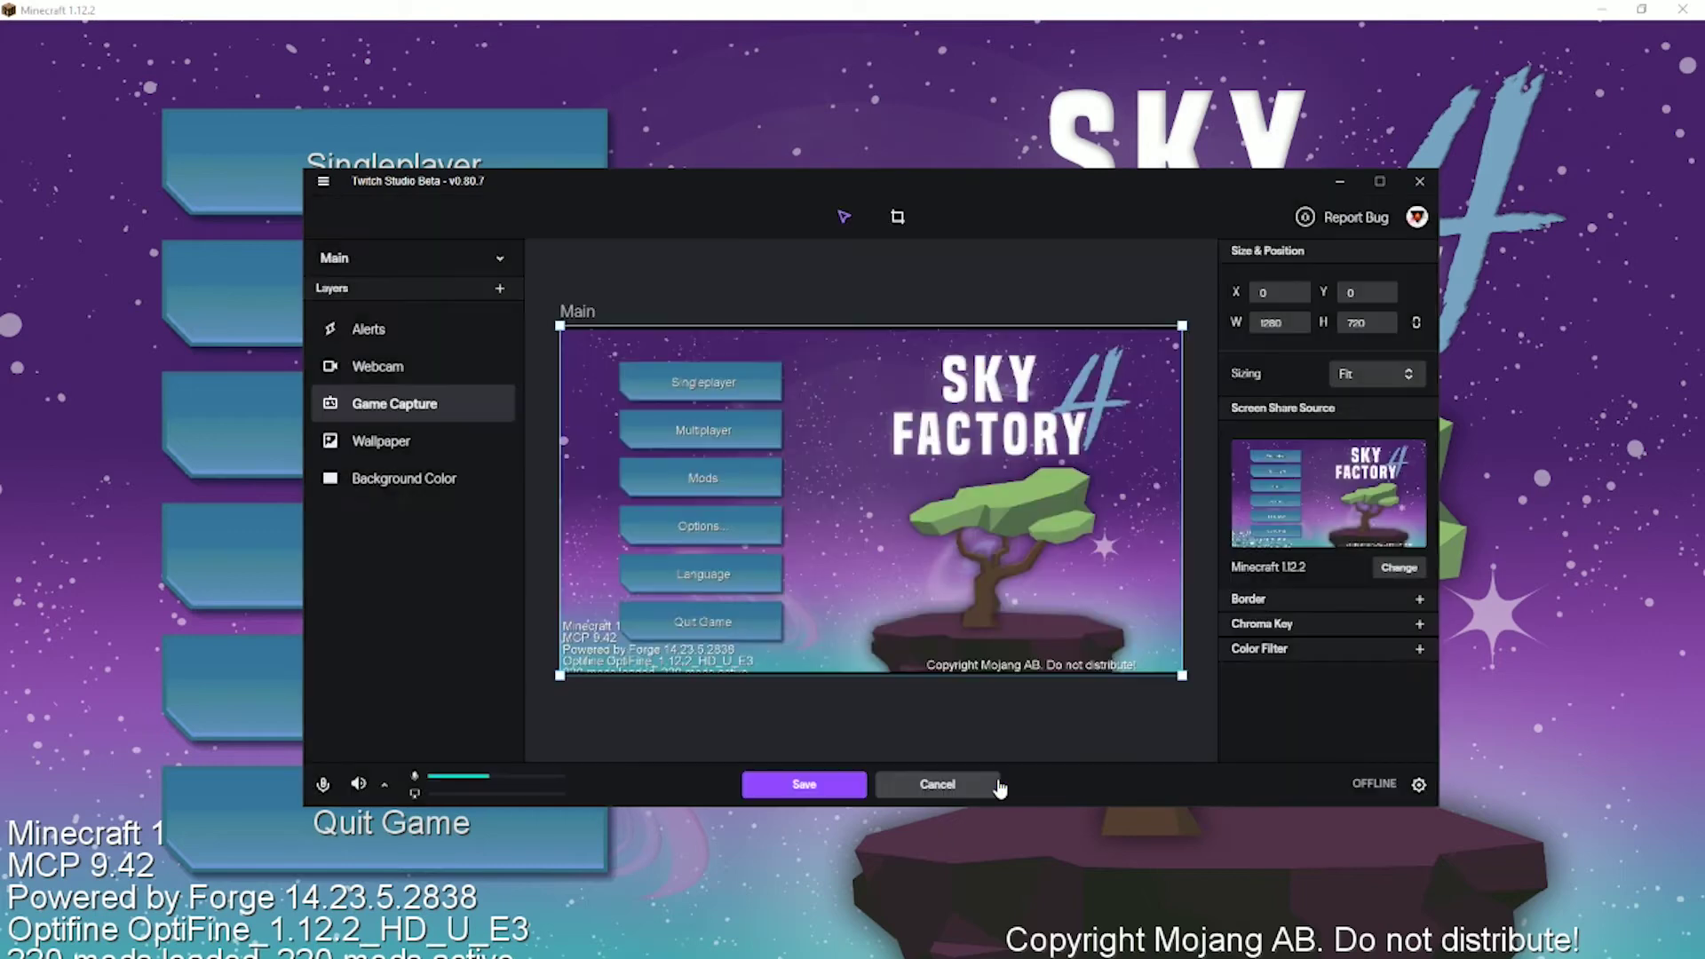
Step: Review the Webcam and Alerts layer settings, keeping the Twitch Official alert style, and save the Main layout
drag(897, 193, 956, 163)
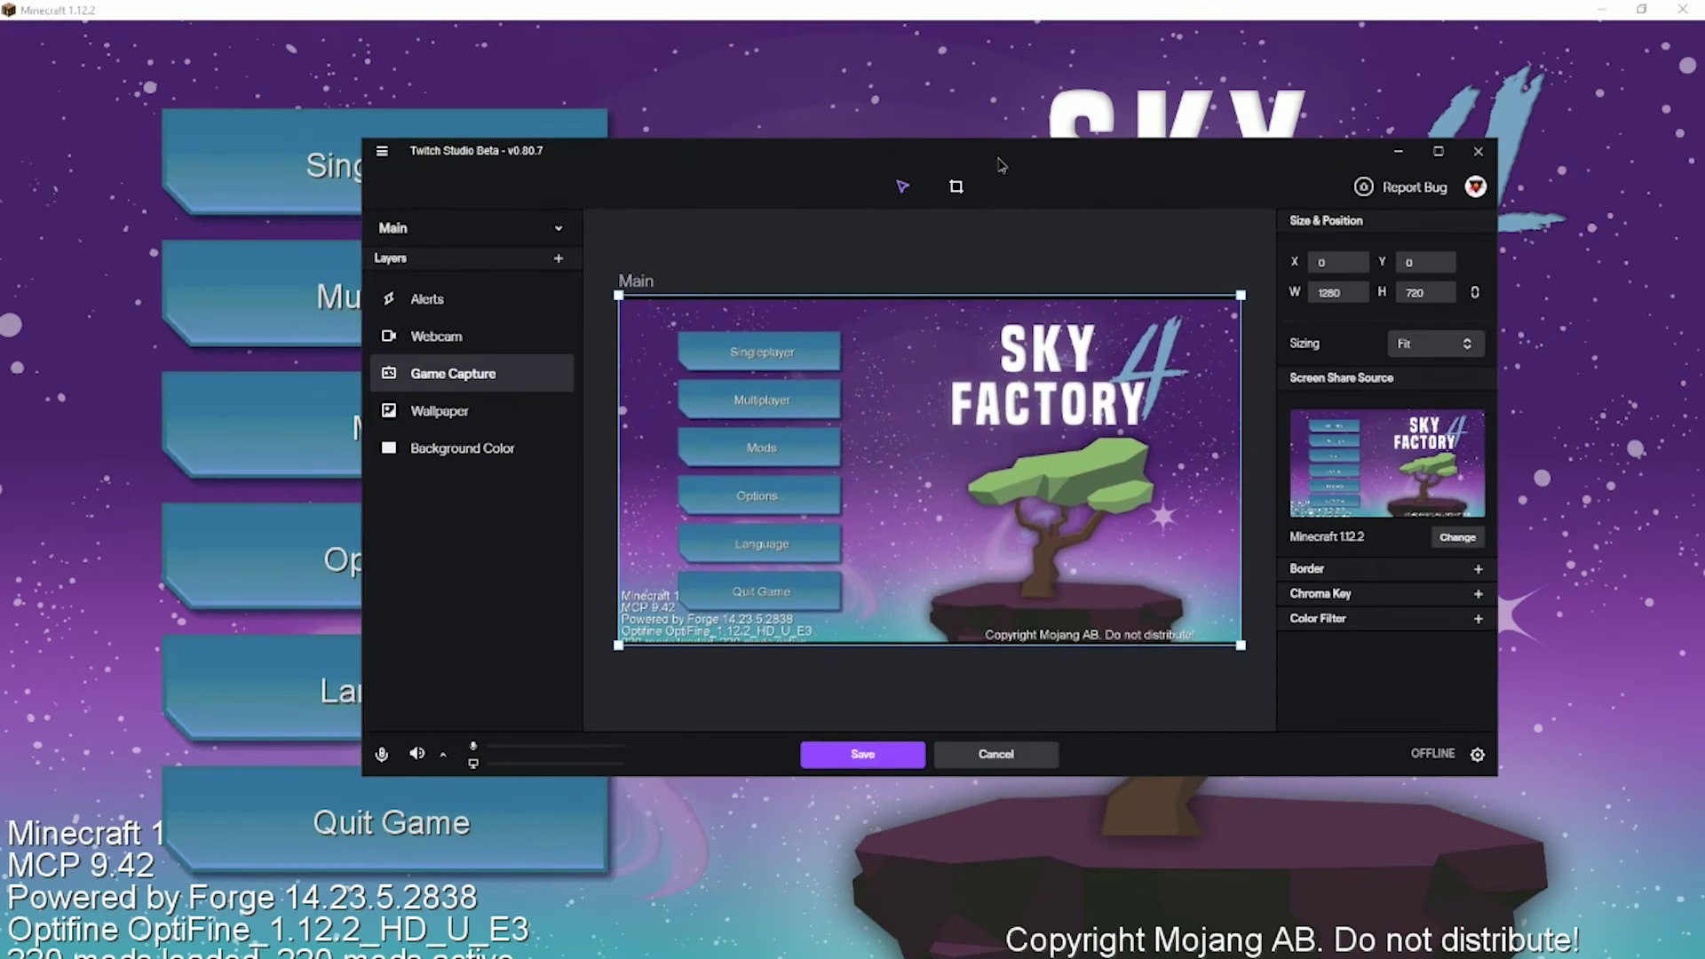
click(424, 335)
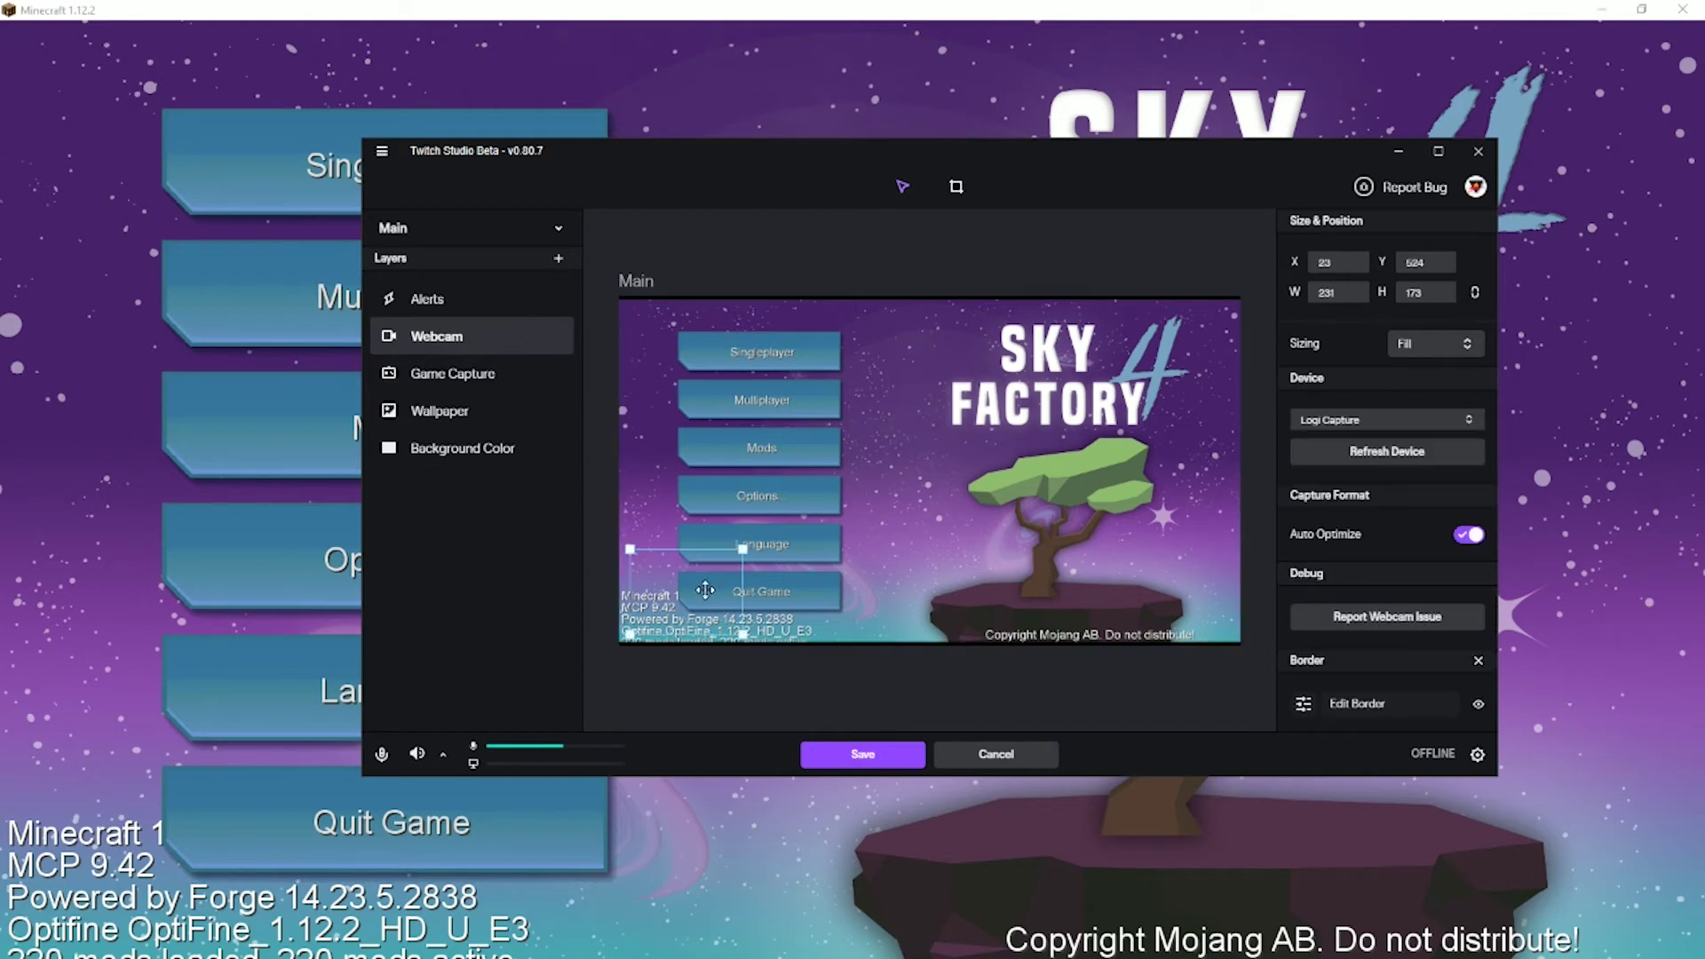
click(468, 311)
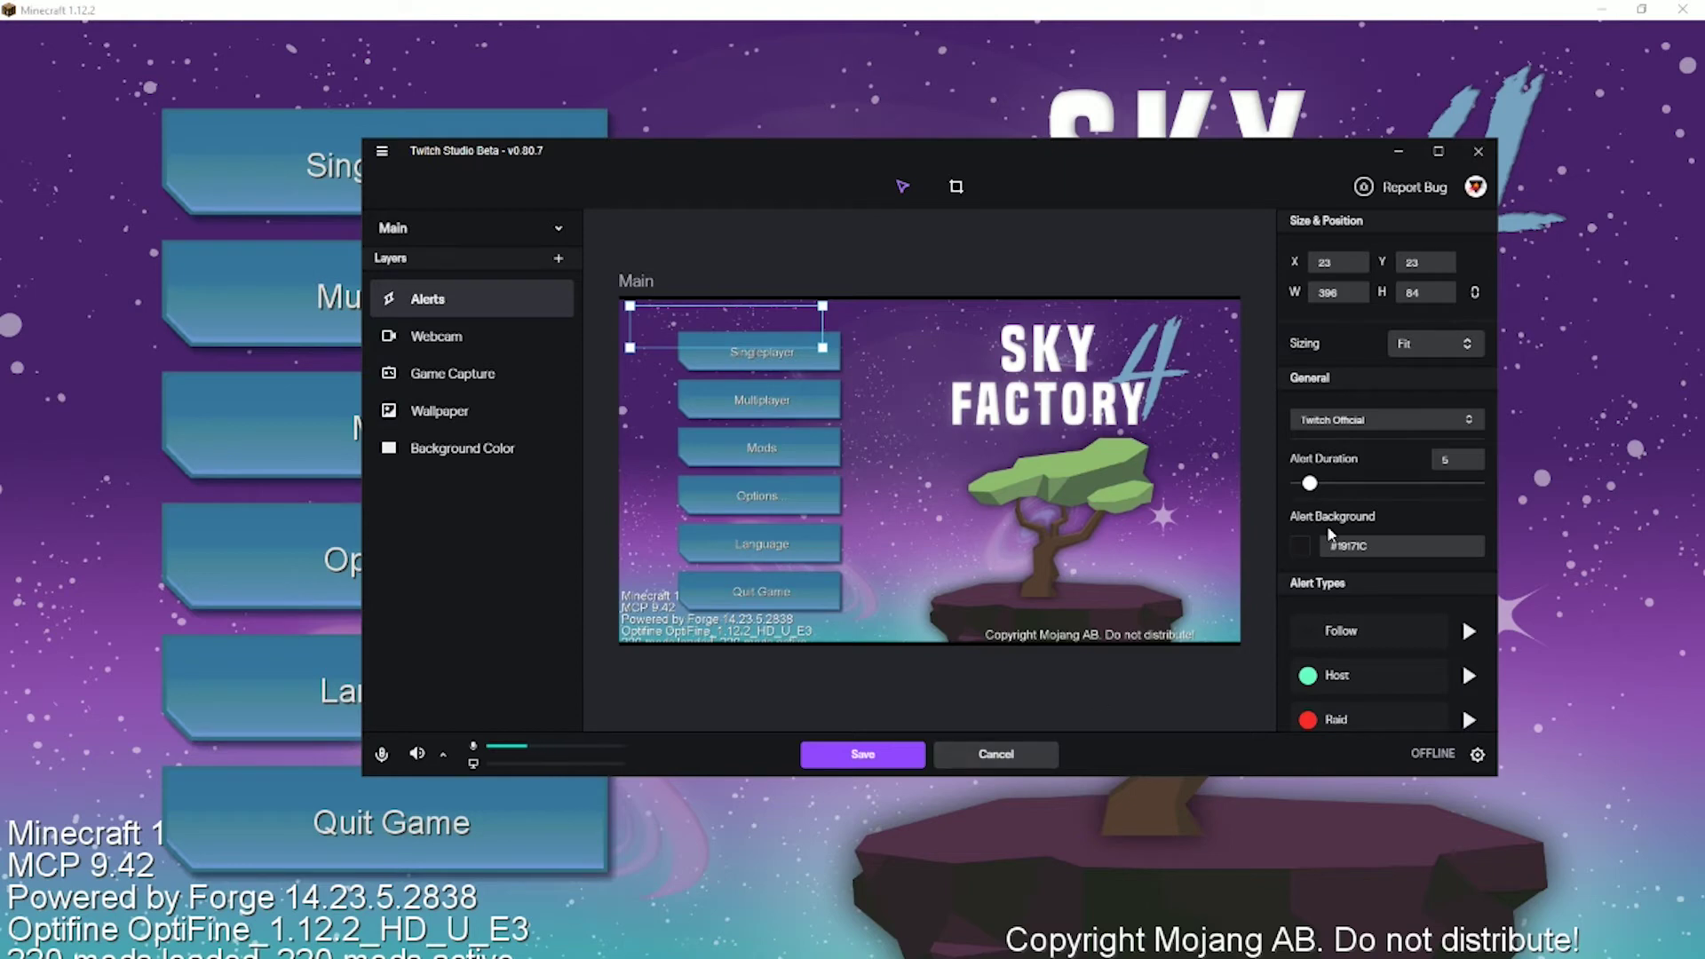
click(1357, 437)
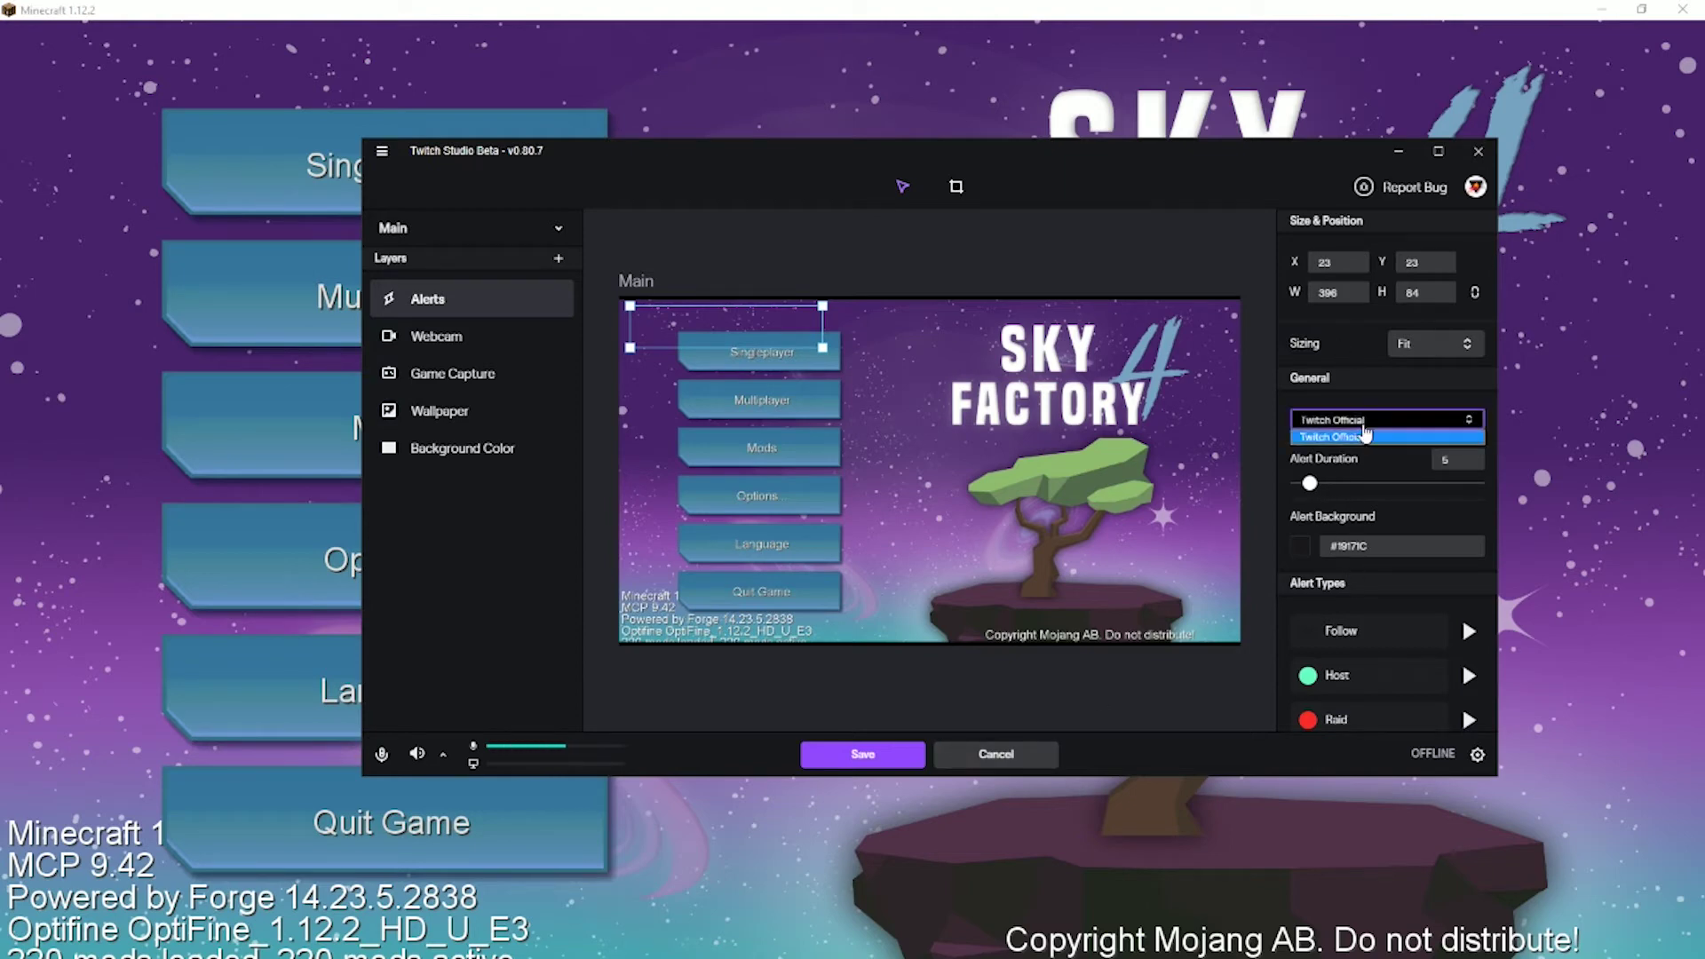
click(1357, 437)
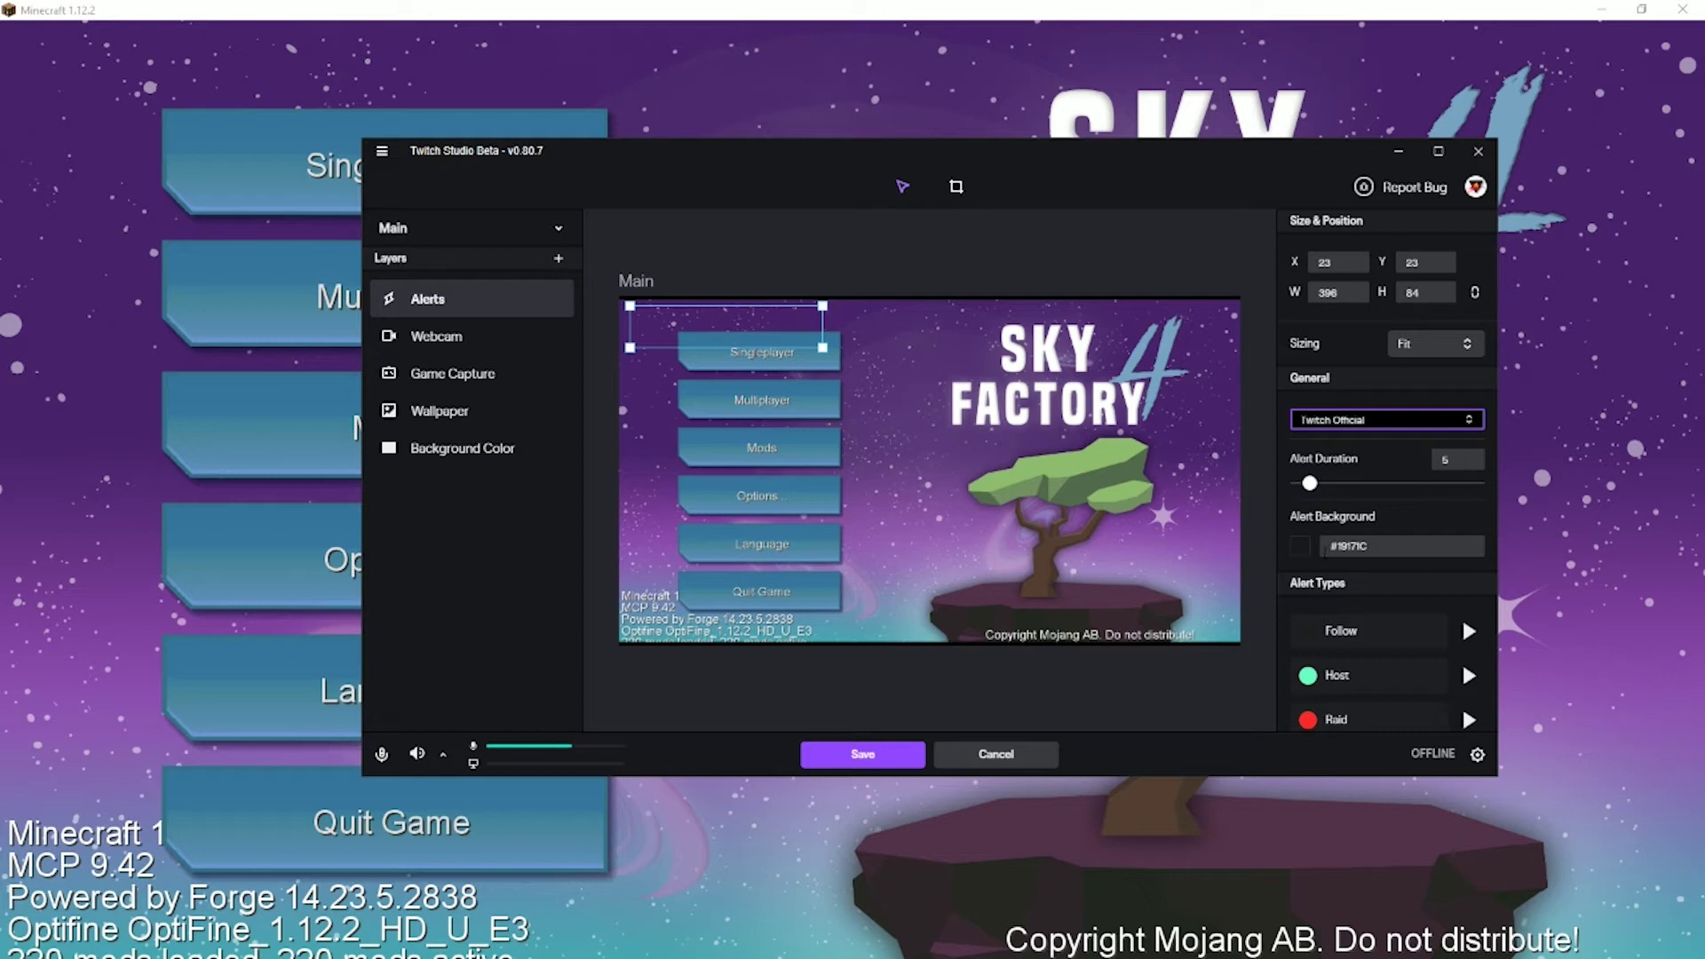
scroll(1351, 647, down, 3)
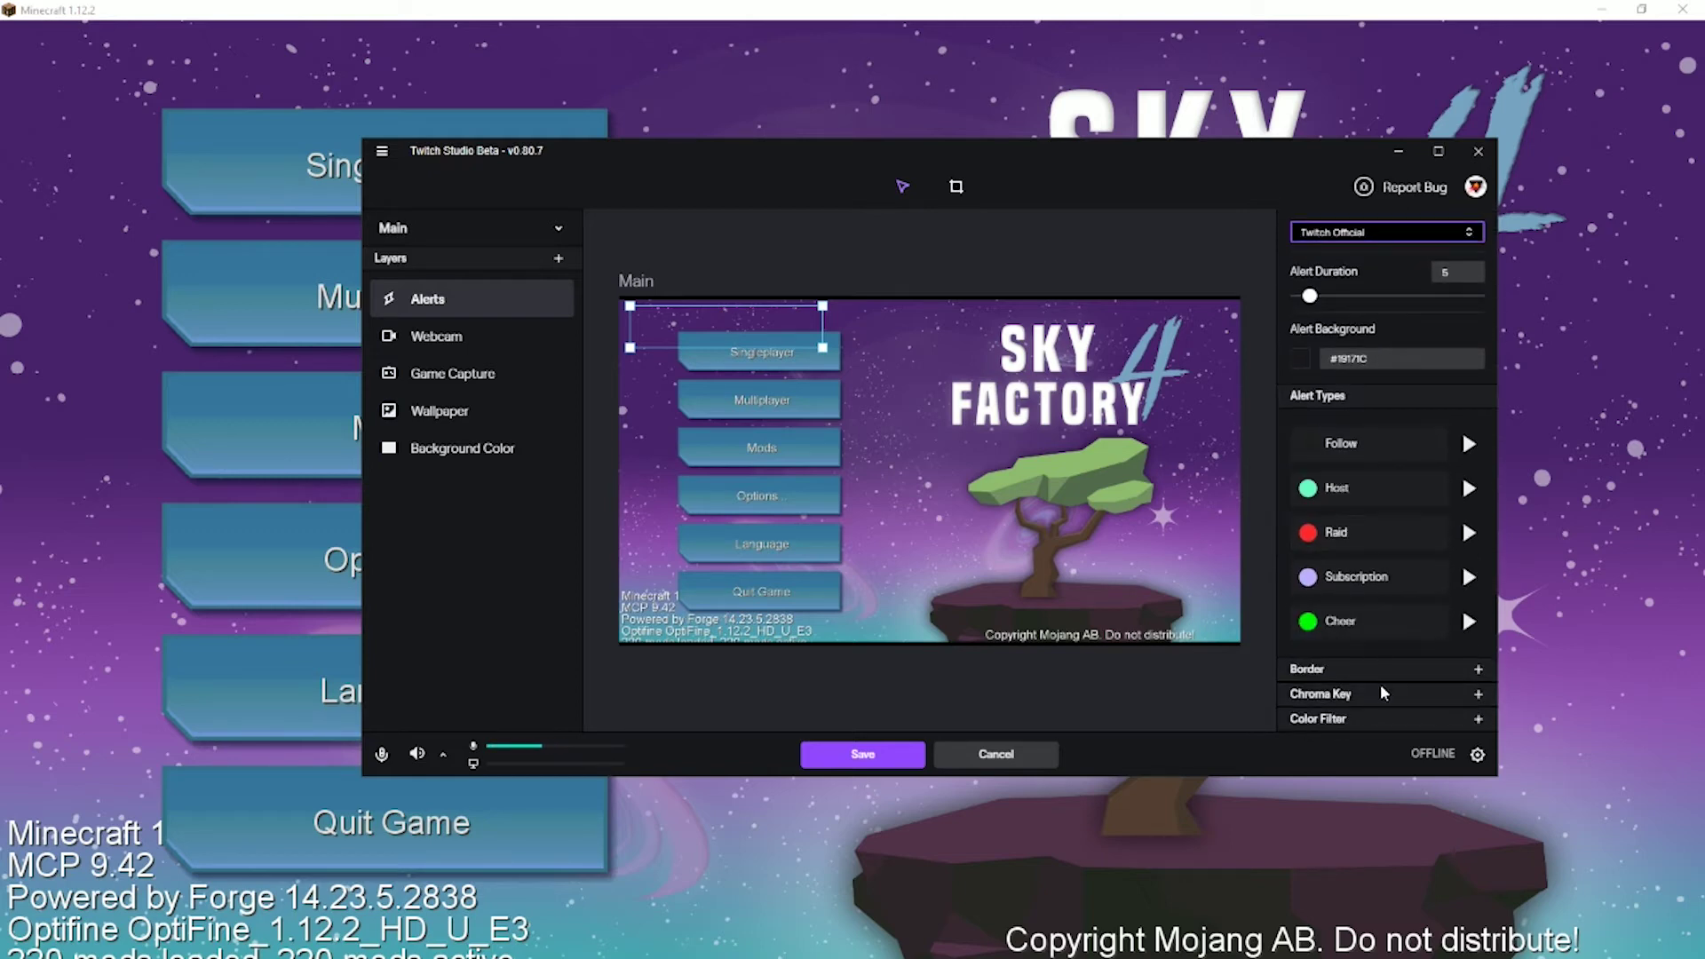
click(866, 754)
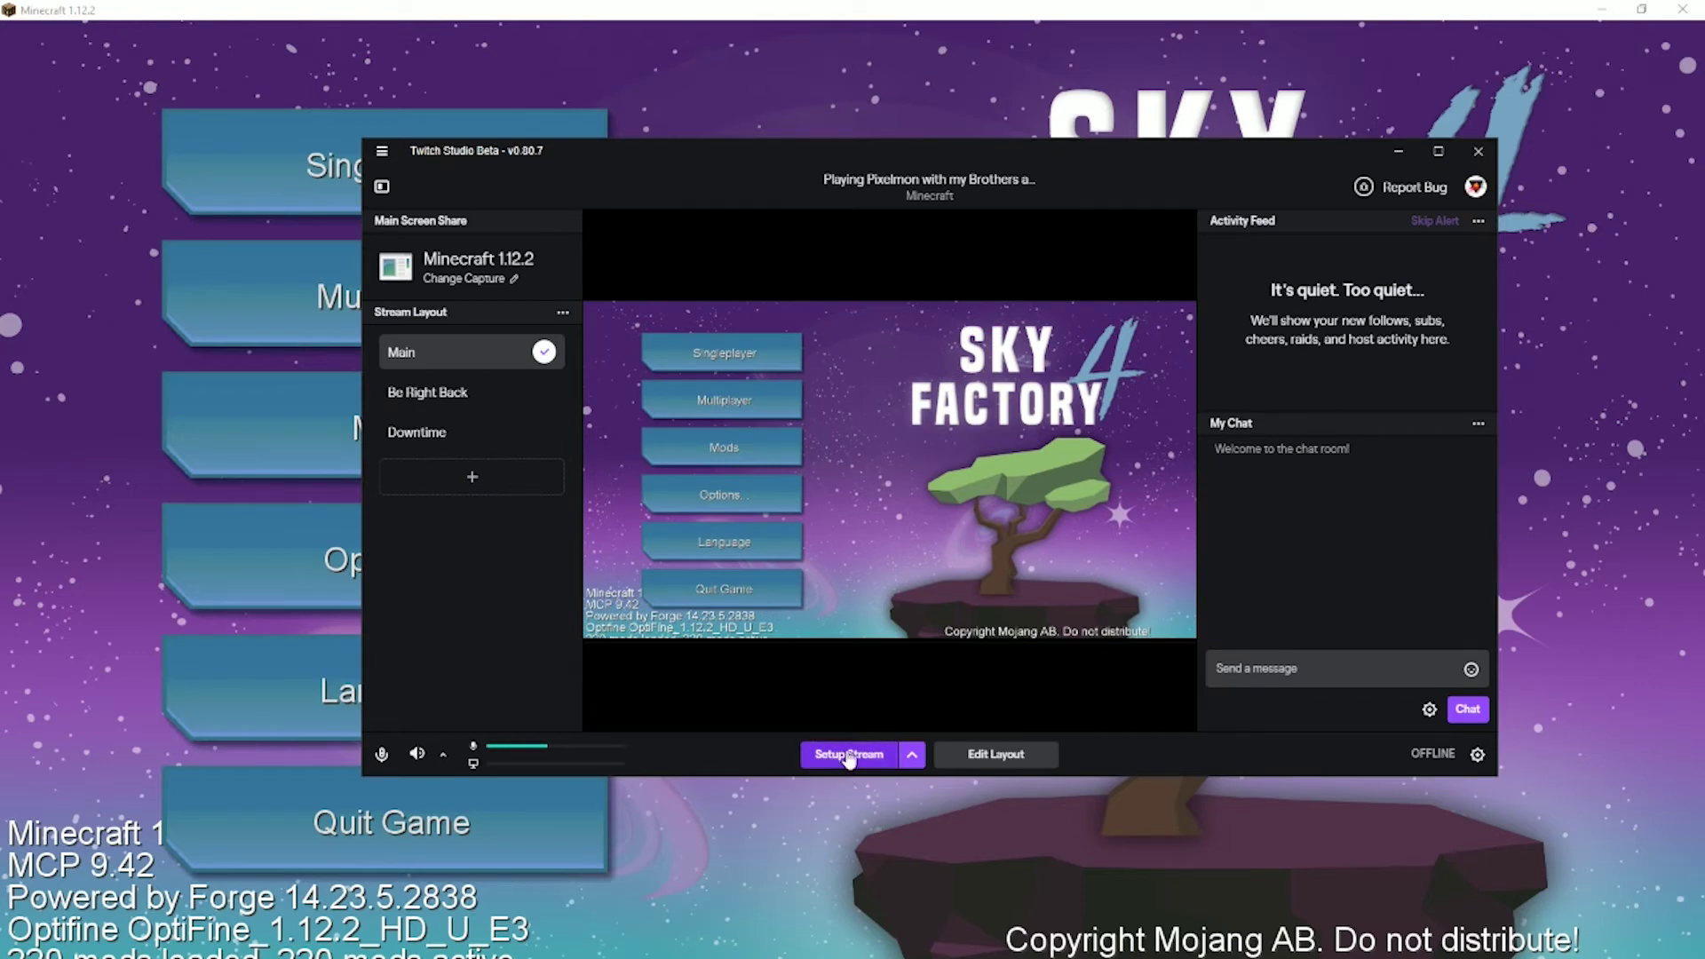
Step: Start the stream setup with the current screen share and title the stream "Twitch Studio Beta Test - Minecraft Sky Facotry 4"
click(848, 756)
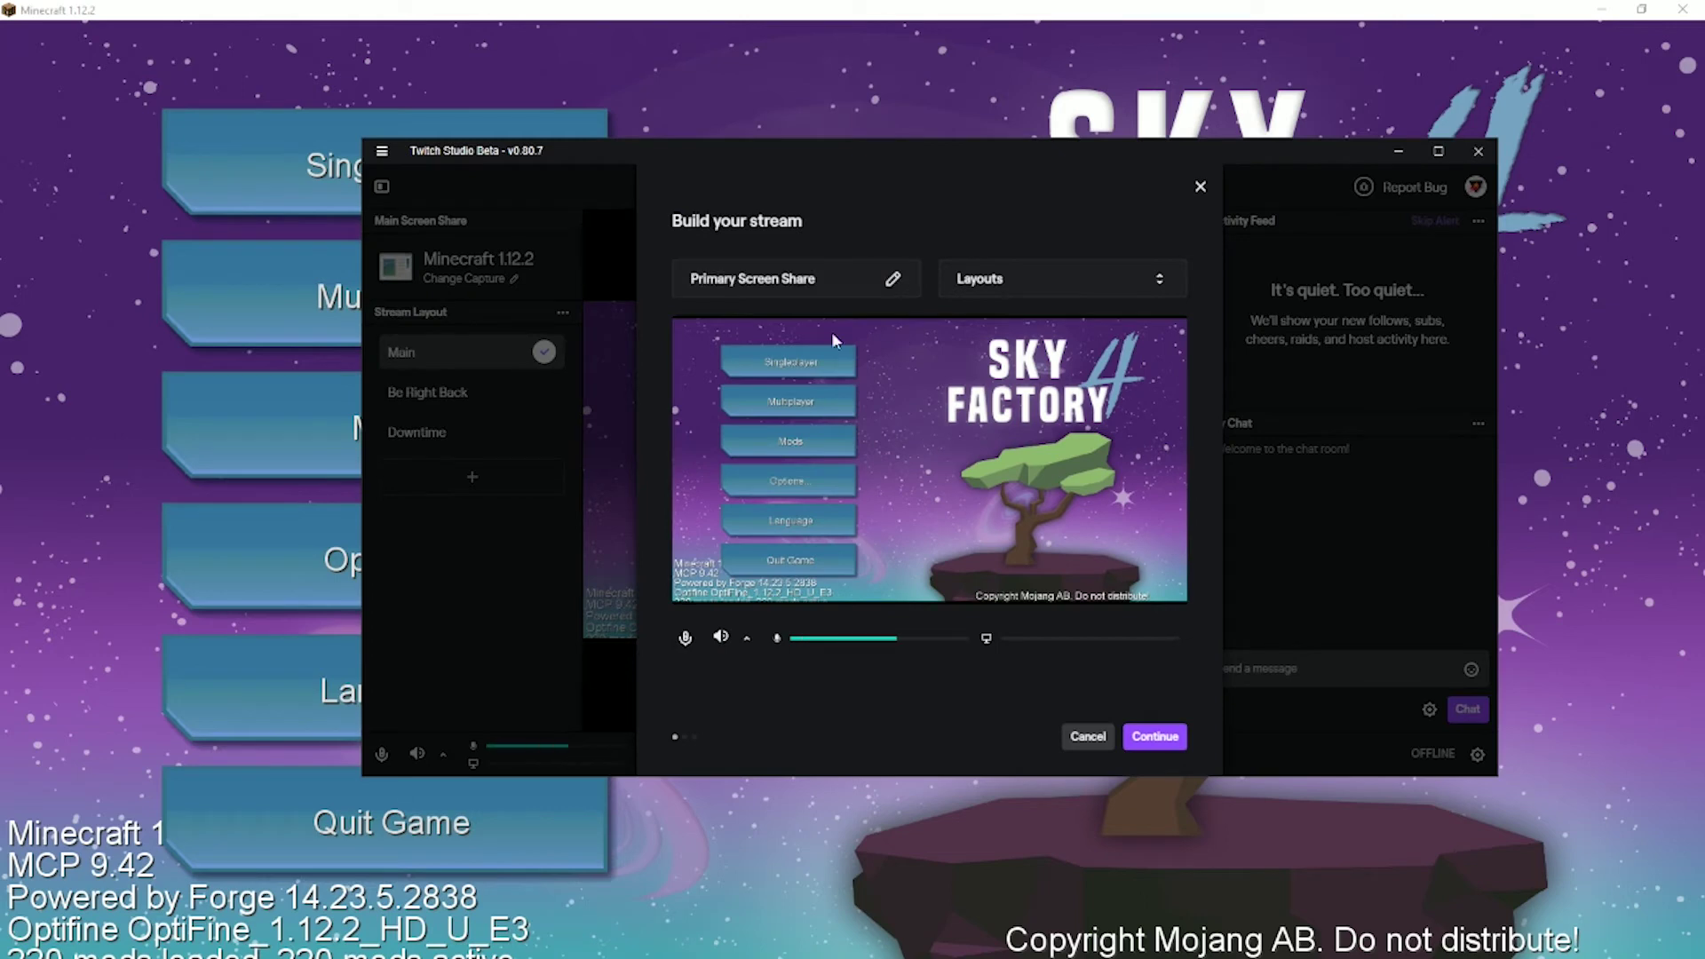
click(1155, 737)
triple_click(988, 263)
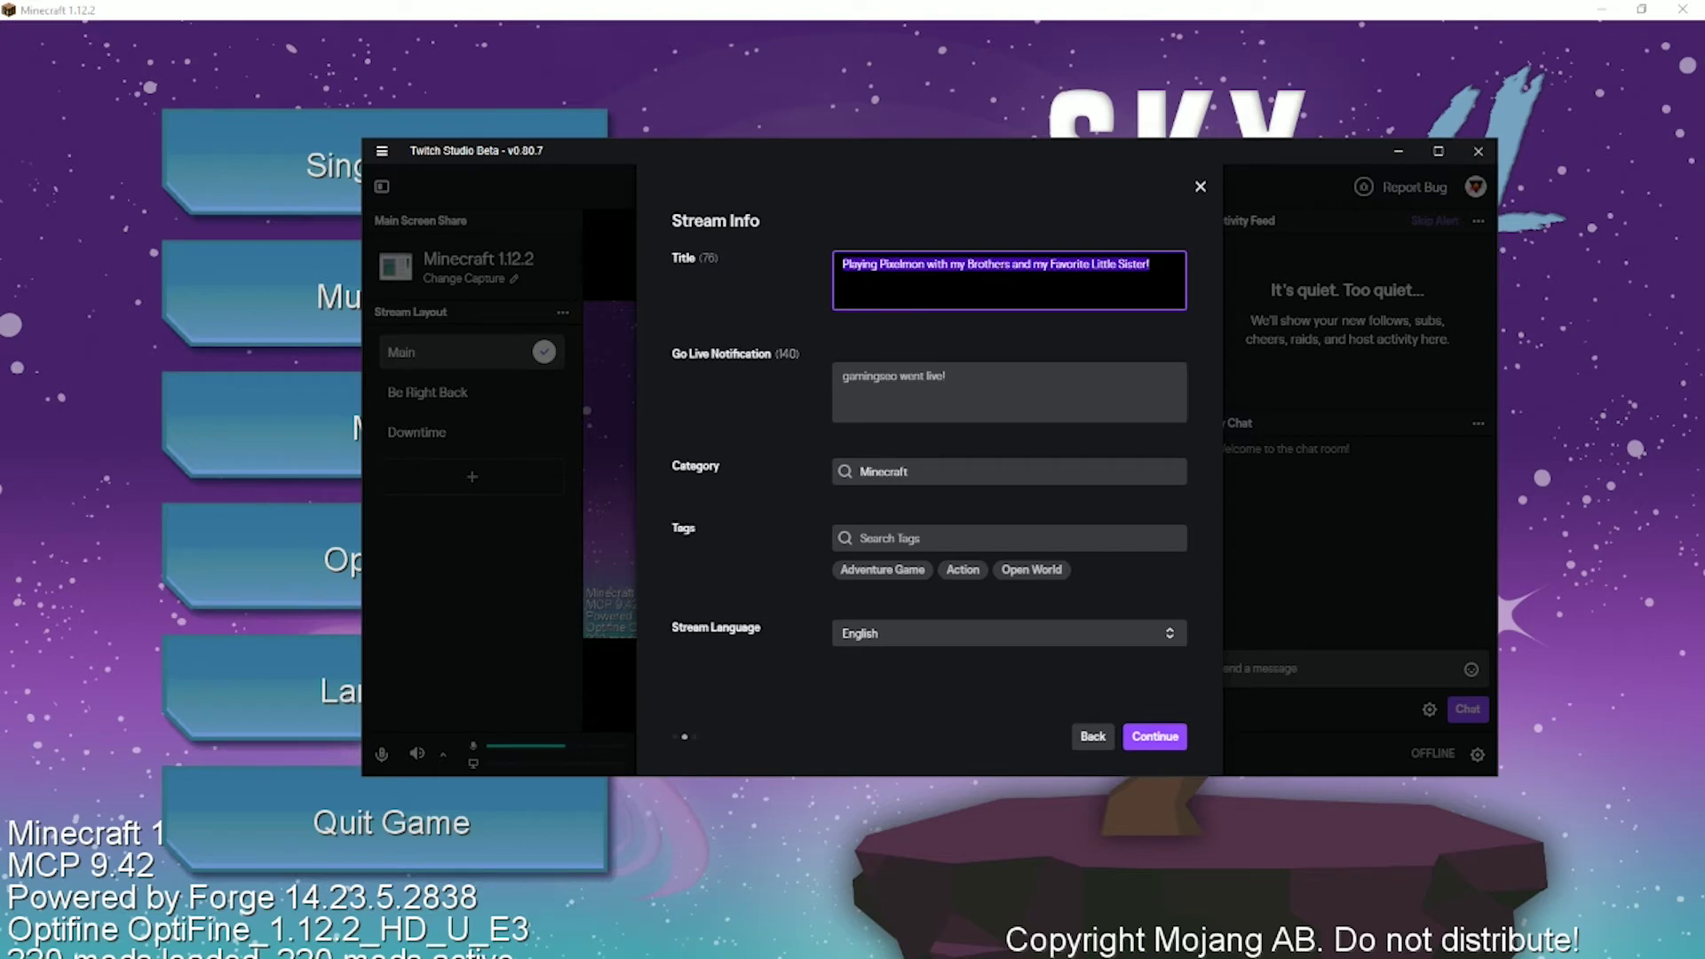
text(Twitc)
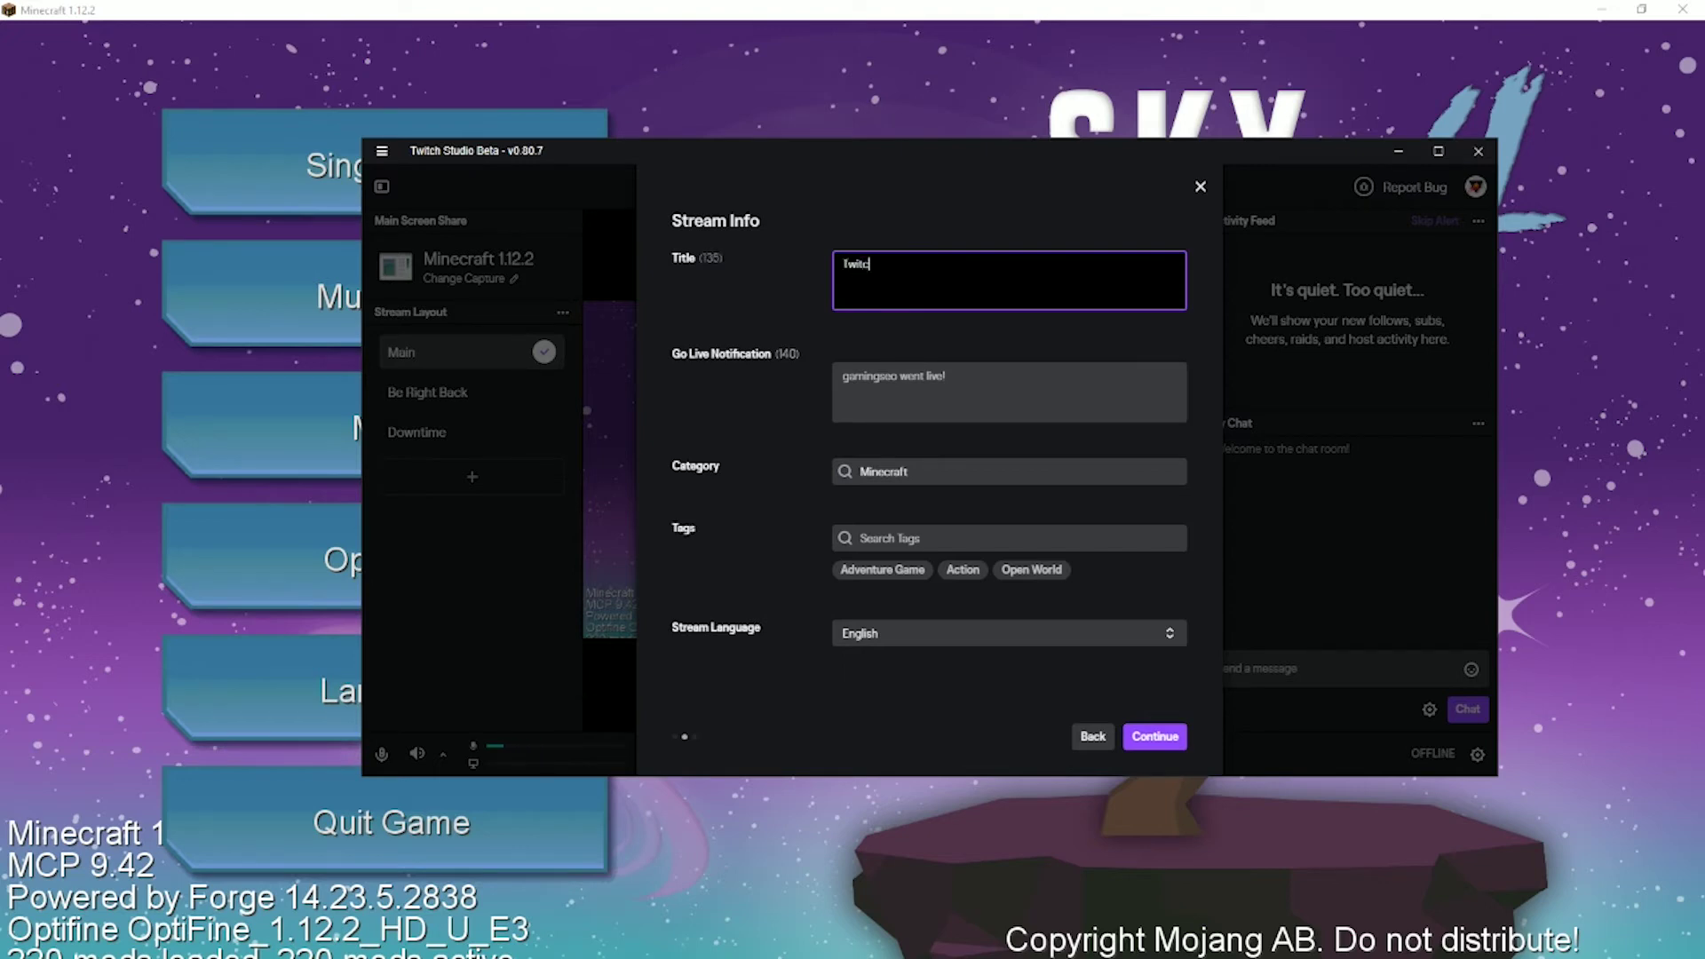
text(h Studio Beta Test - Minecraft Sk)
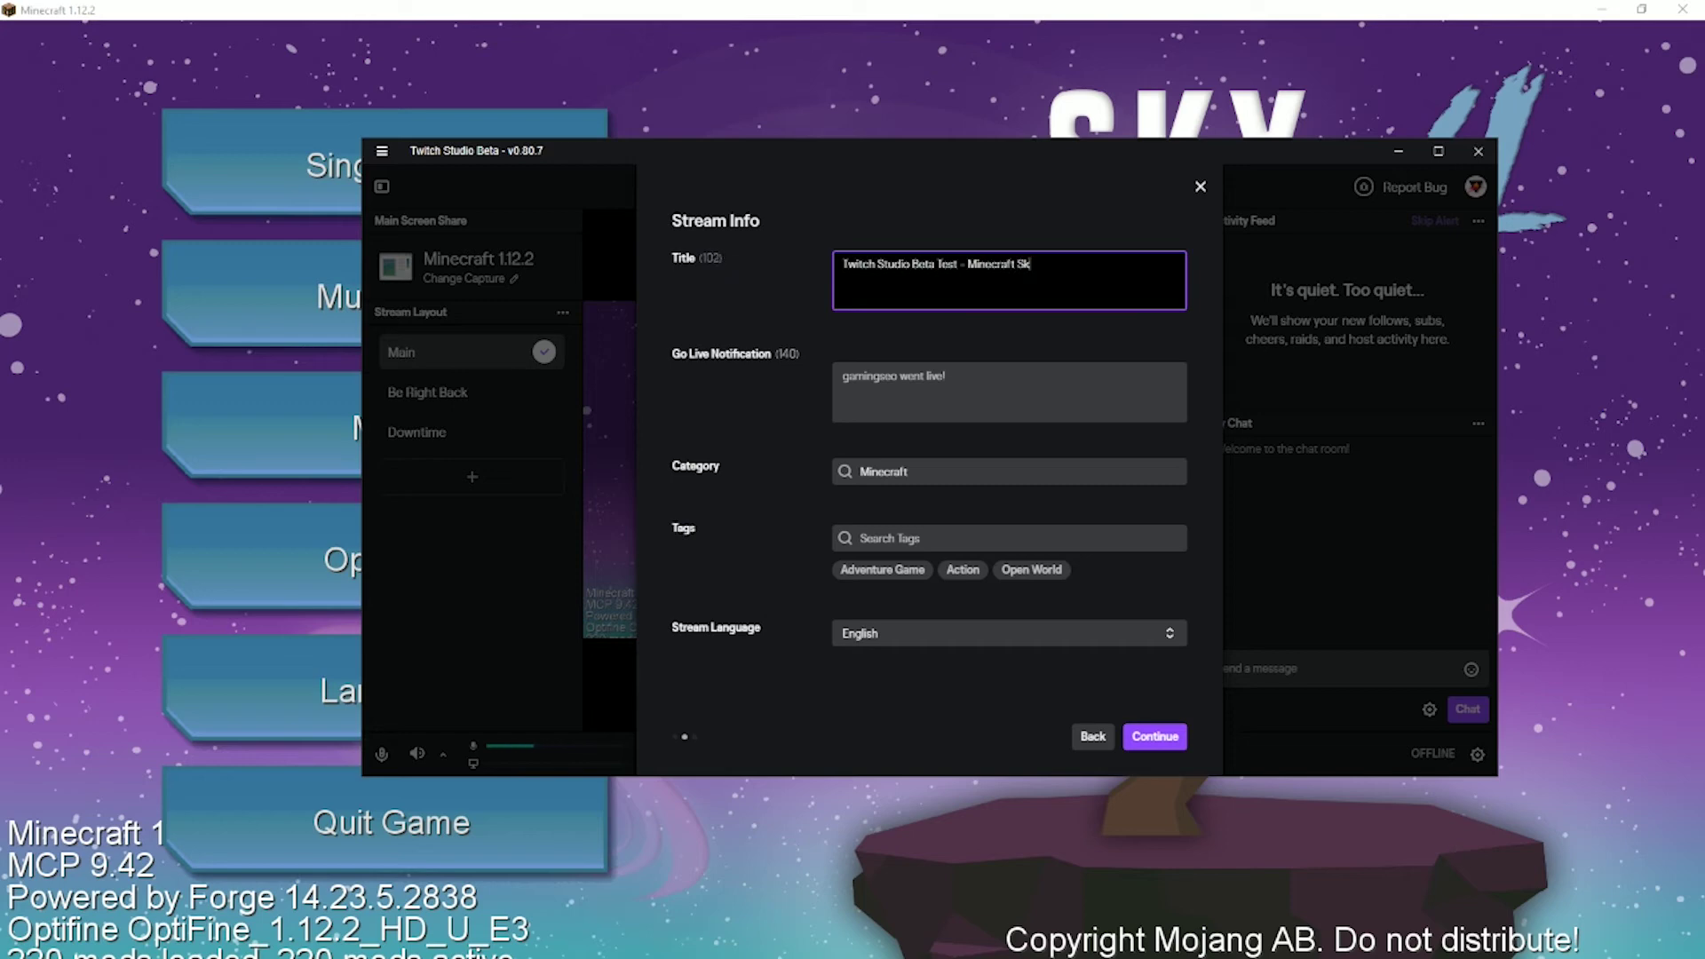
text(y Facotry 4)
Step: Set the go-live notification to "Testing the new Twitch Studio Beta"
click(981, 391)
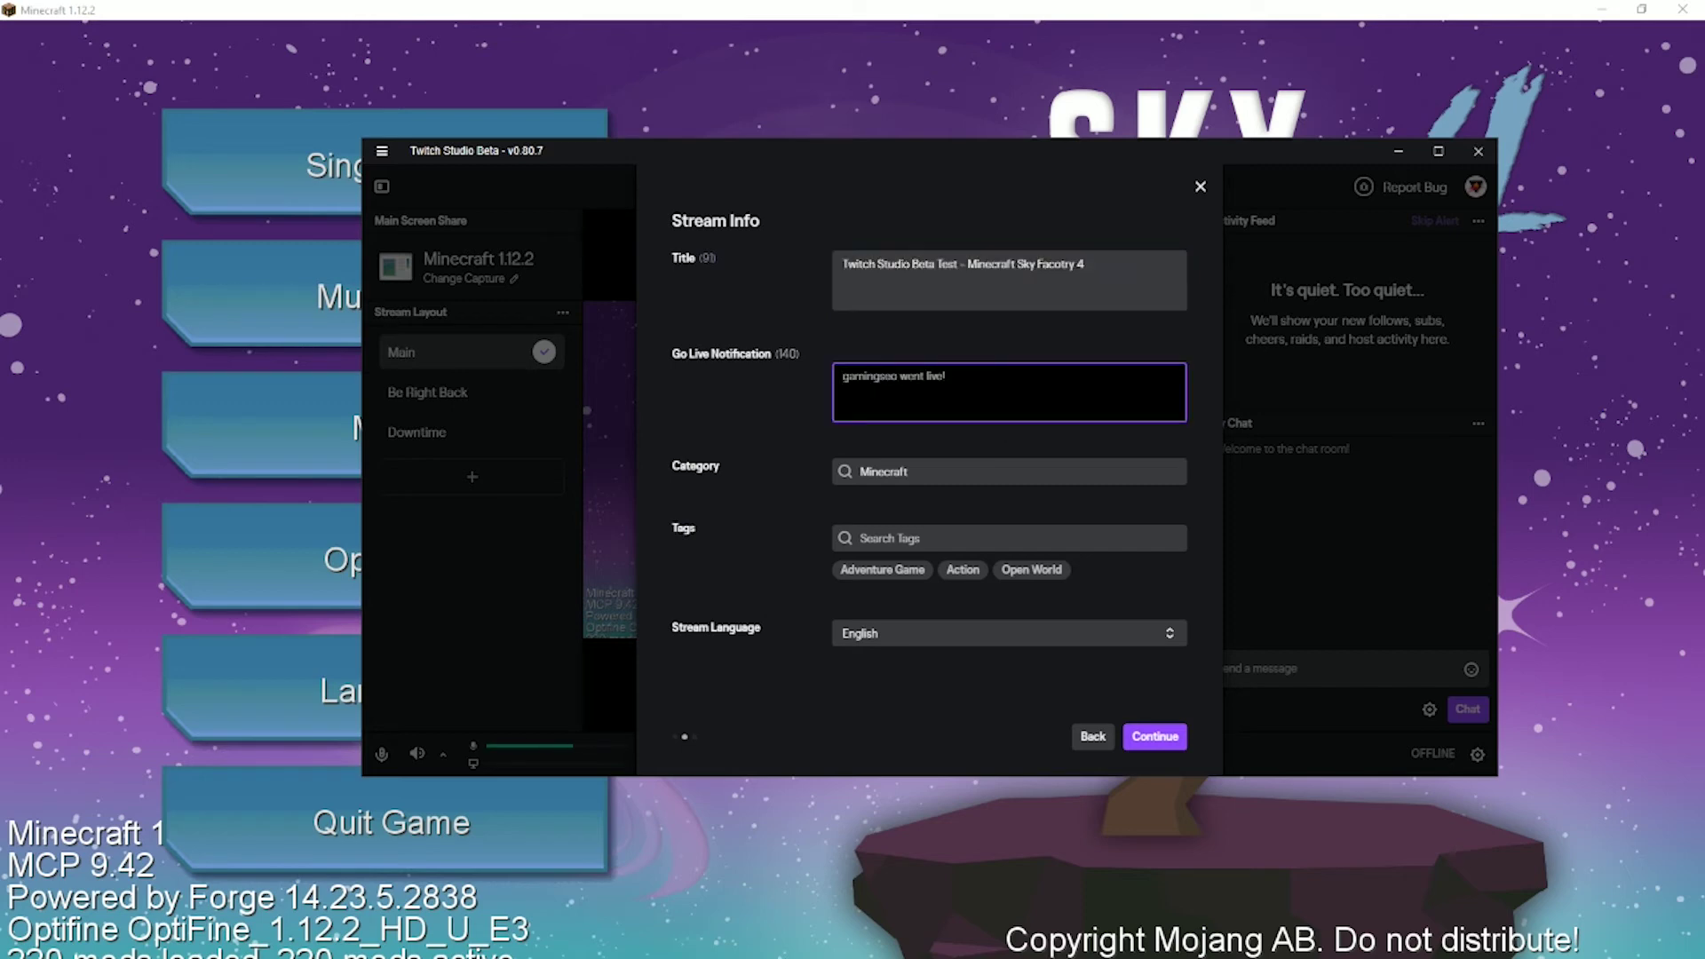
text(I)
text(esting the n)
text(ew Twitch Studio Beta)
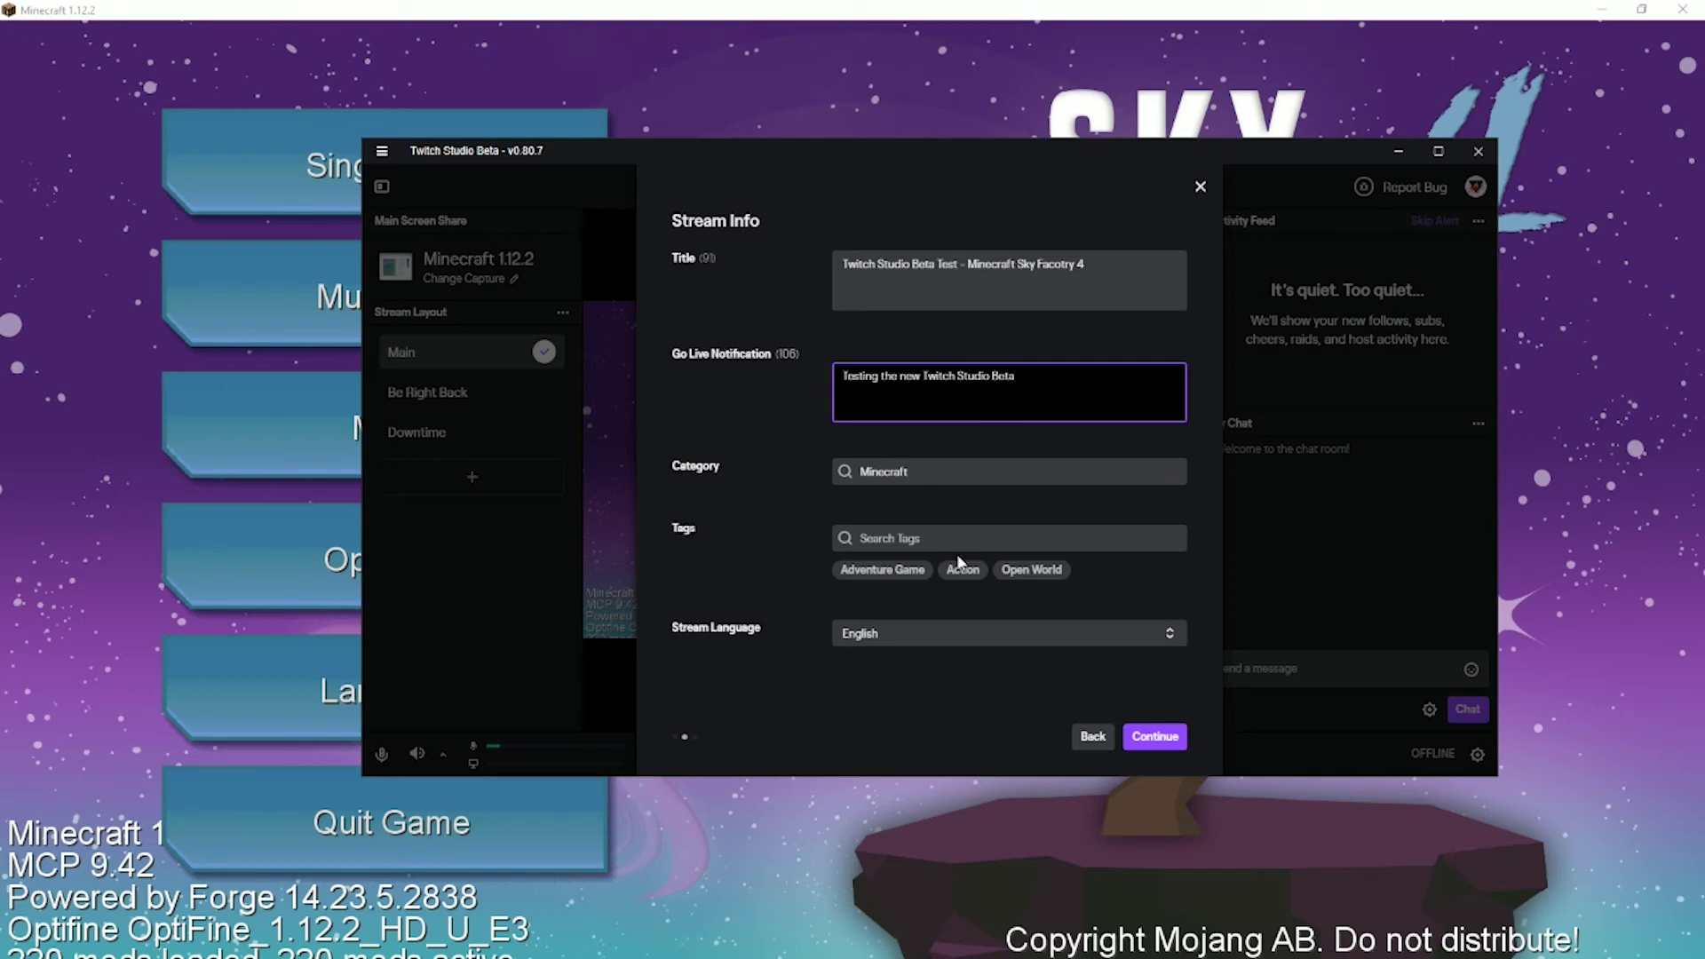
Step: Browse the available tags without adding any, accept the stream info and go live
click(888, 538)
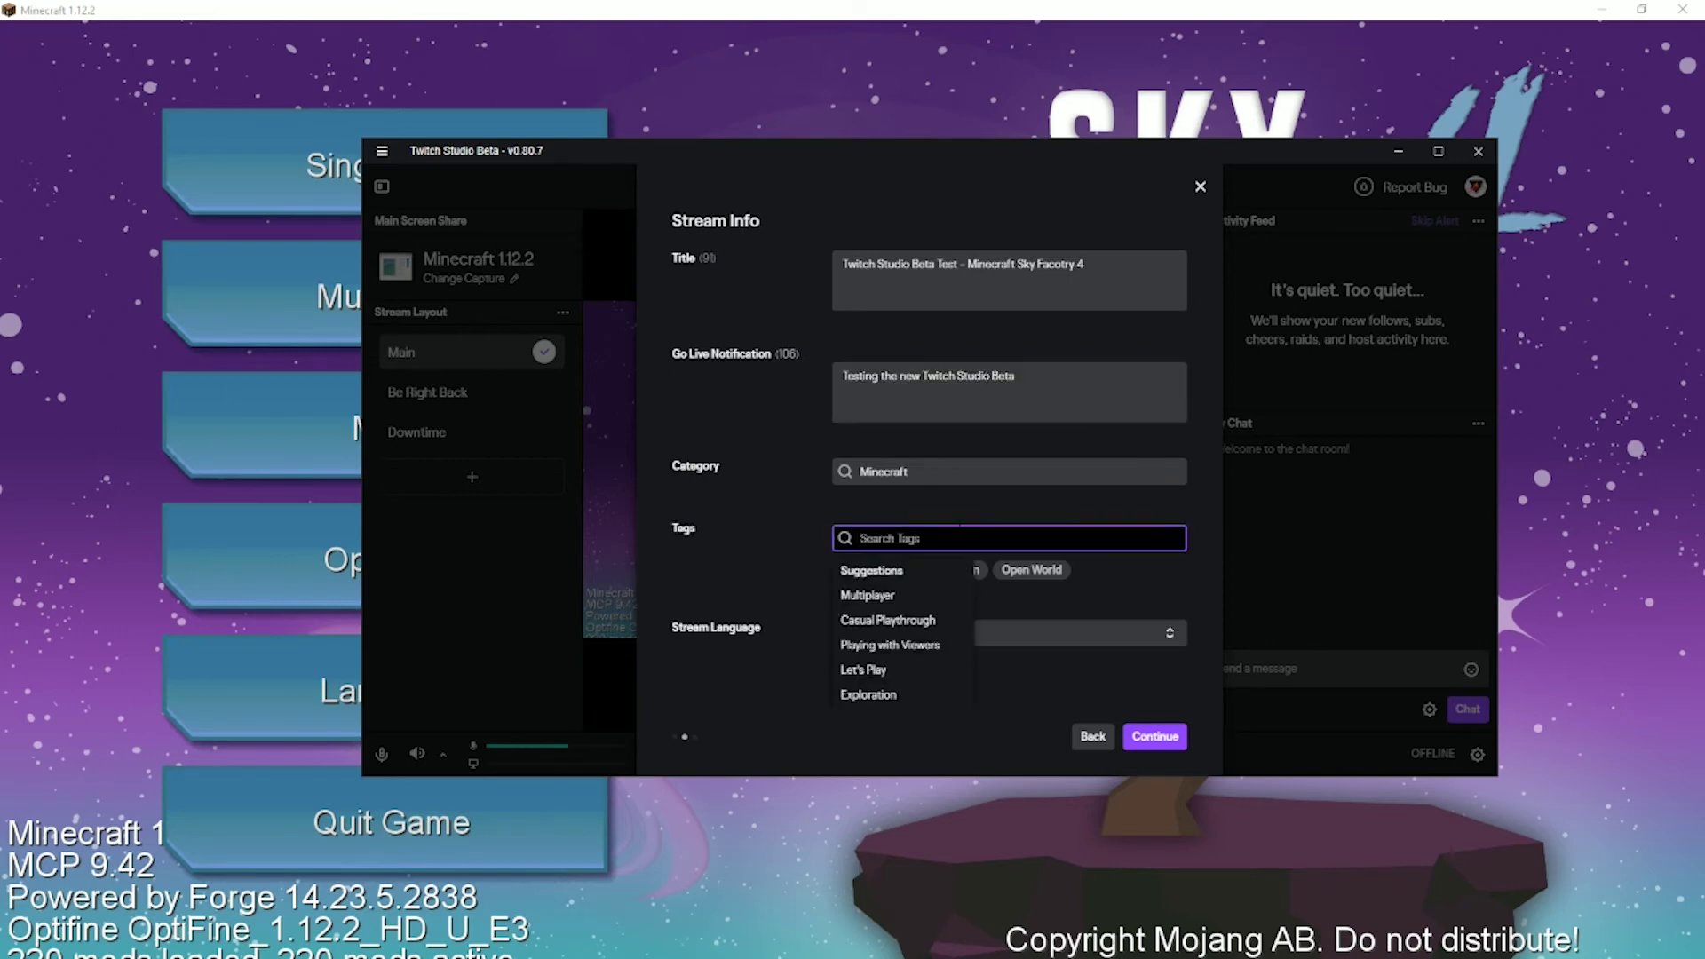
scroll(972, 609, down, 5)
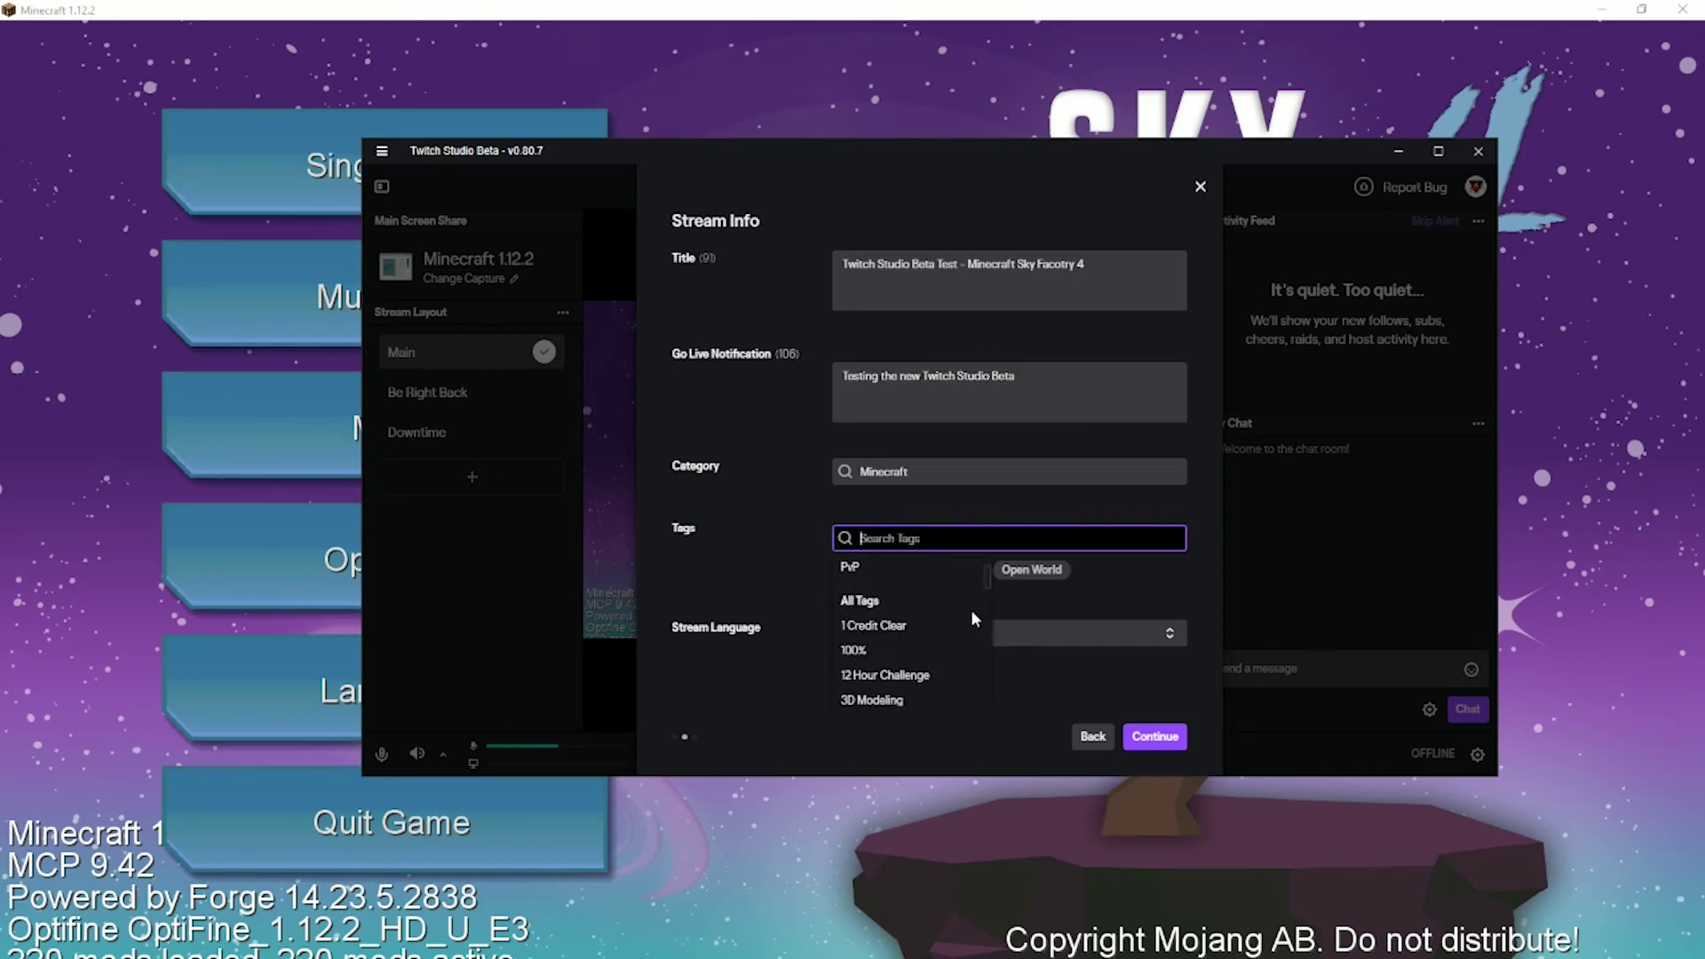
click(1055, 710)
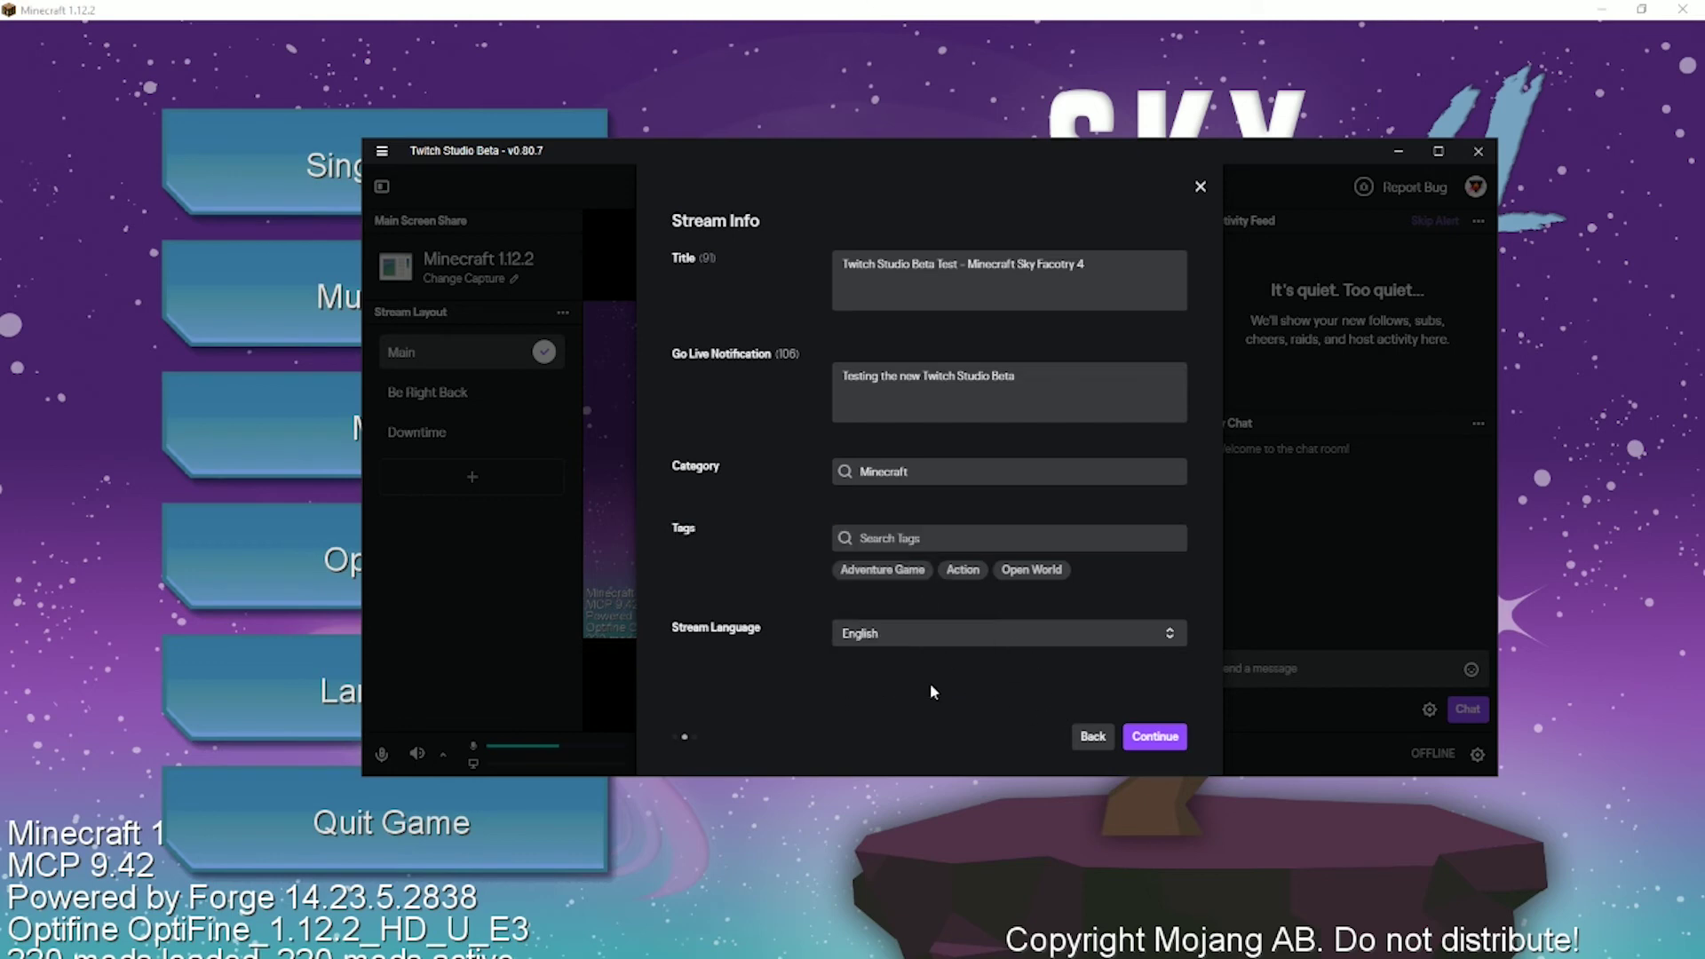
click(1162, 743)
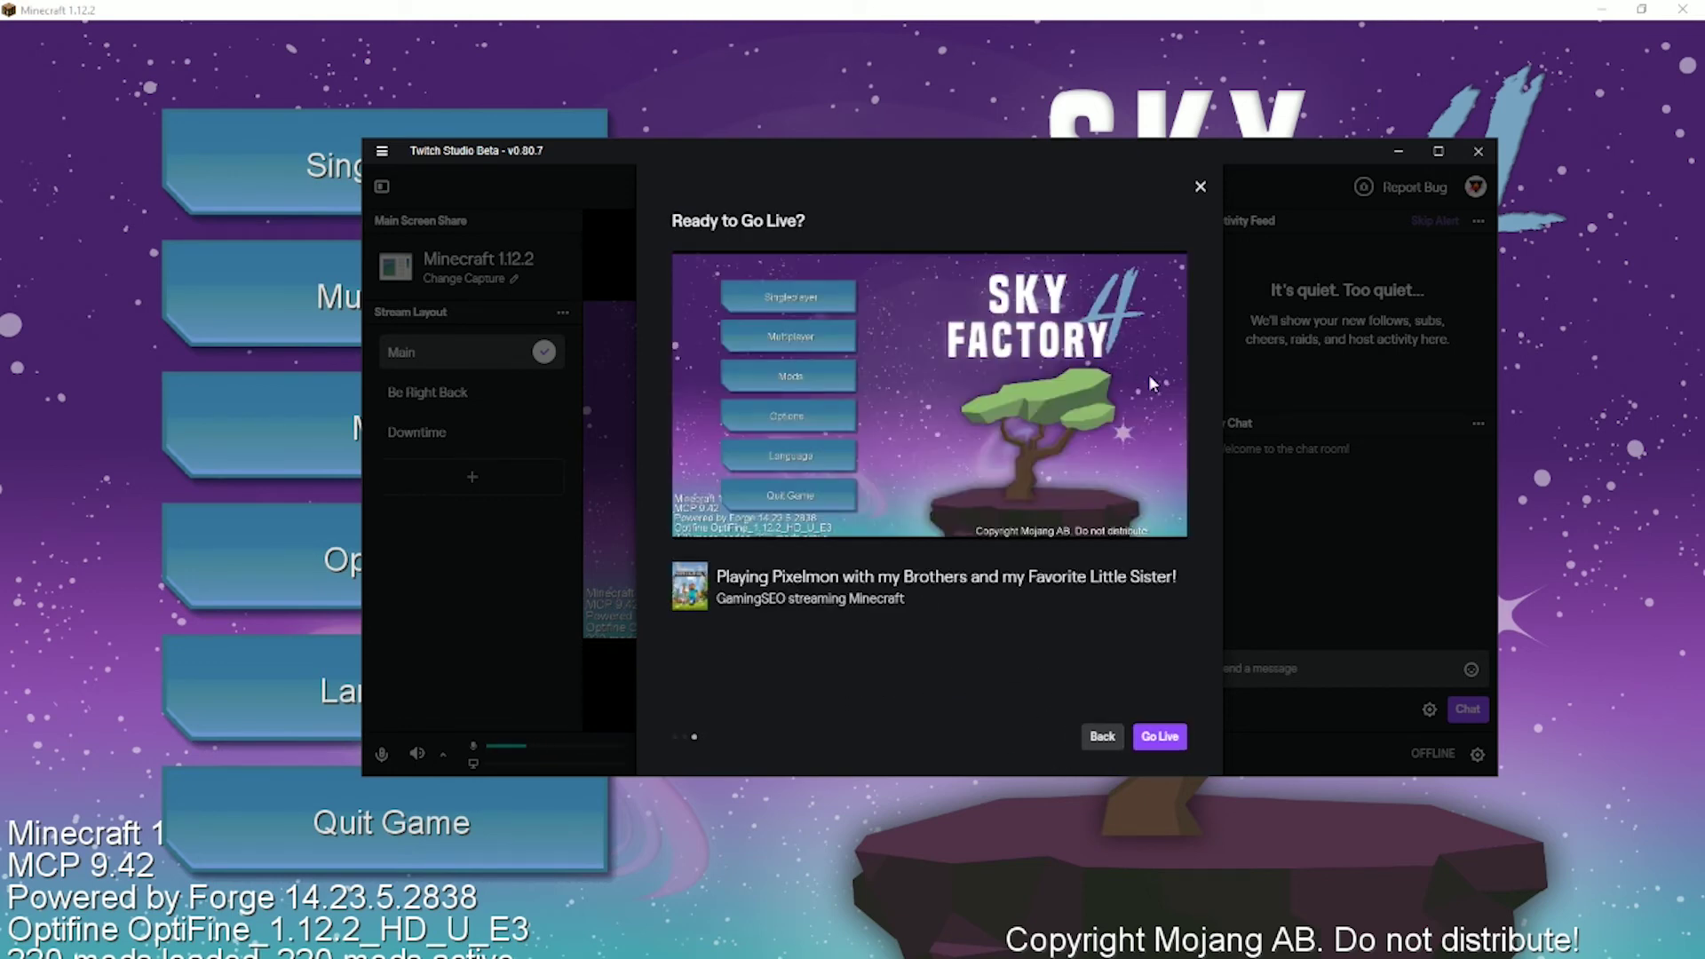
click(1164, 739)
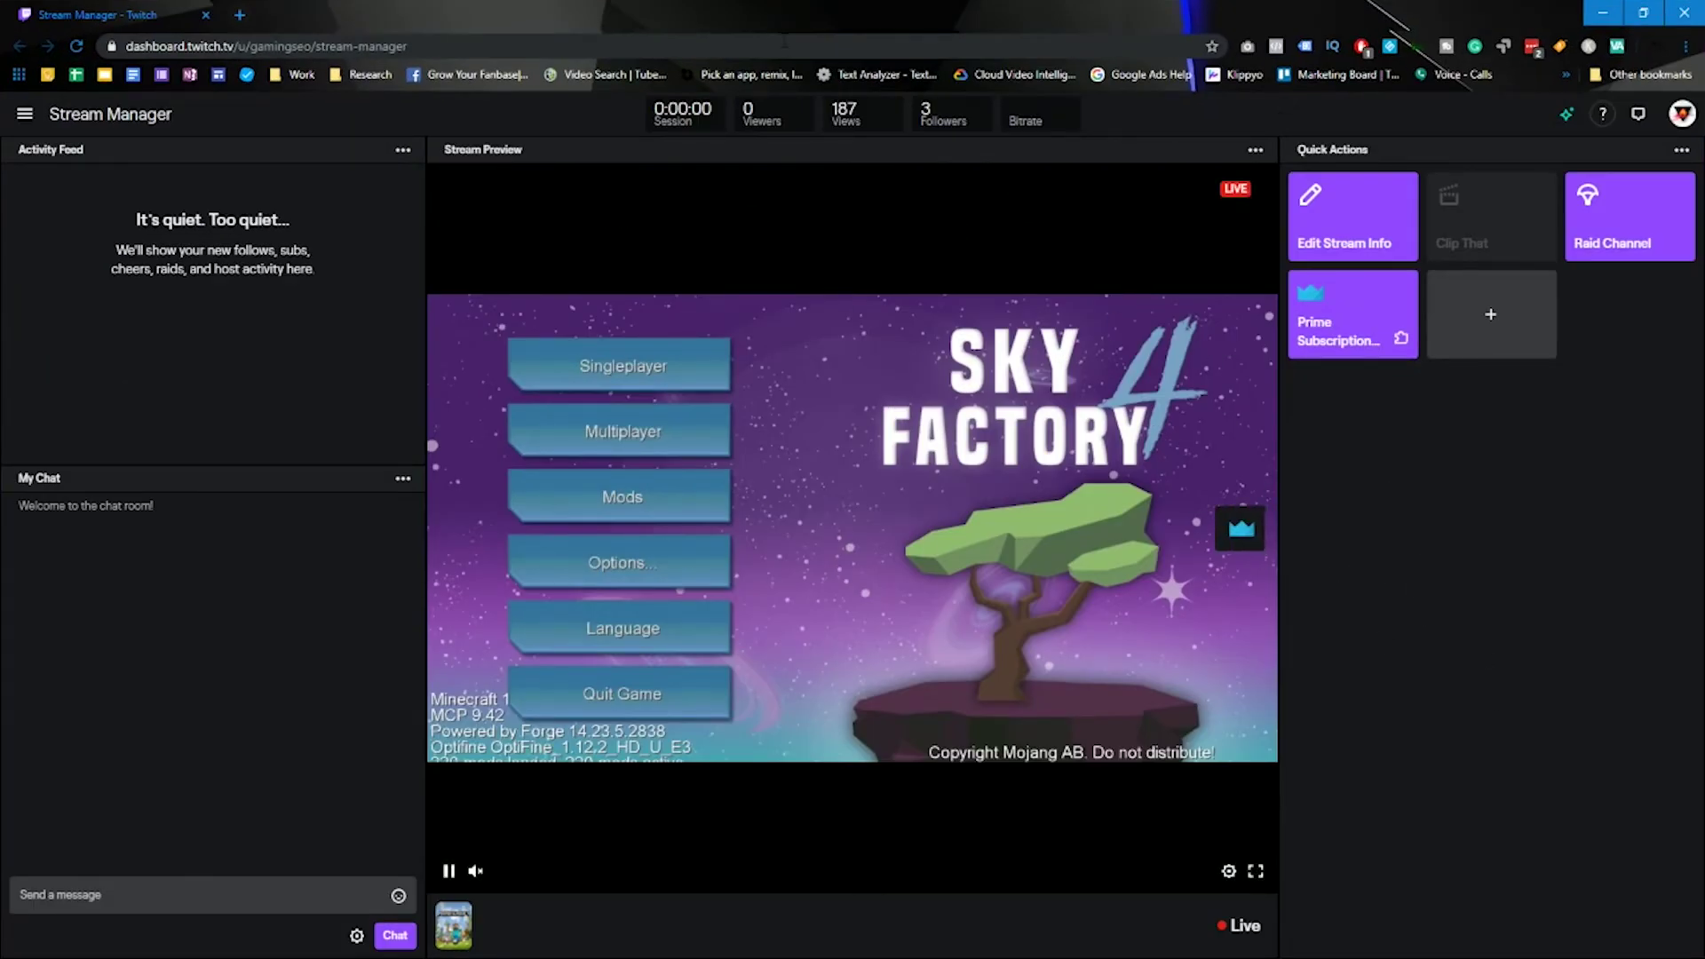
Step: Minimize Twitch Studio and arrange the Minecraft window side by side with the Twitch Stream Manager browser window
key(super+Left)
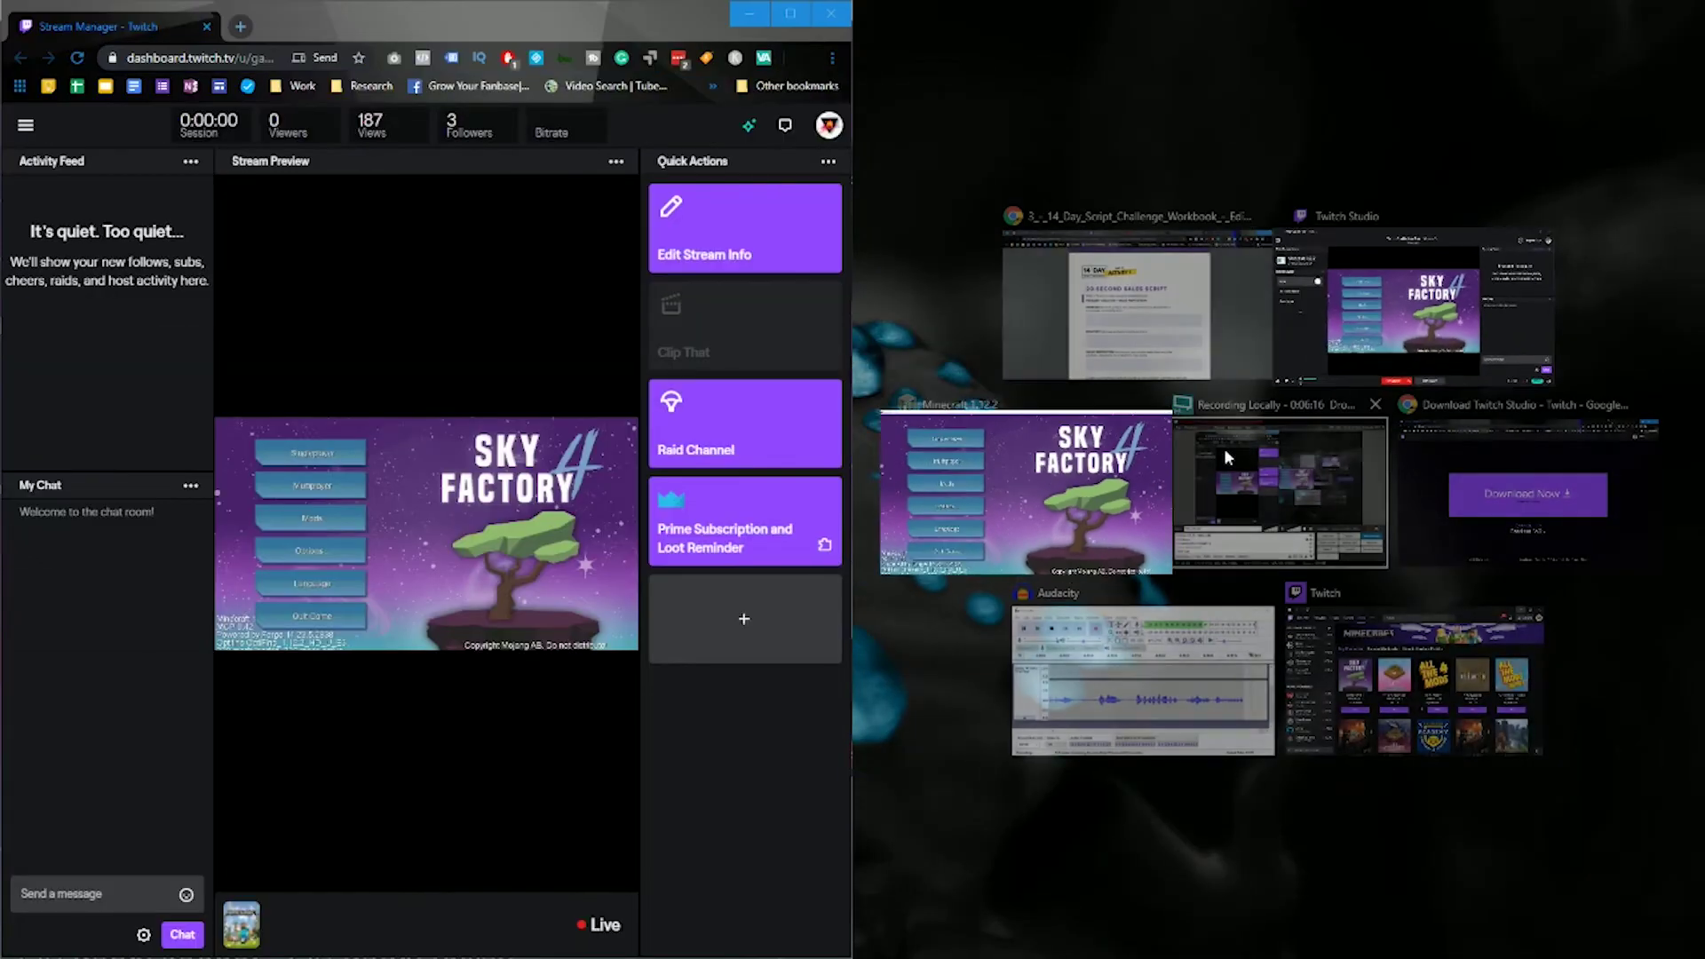
click(1412, 307)
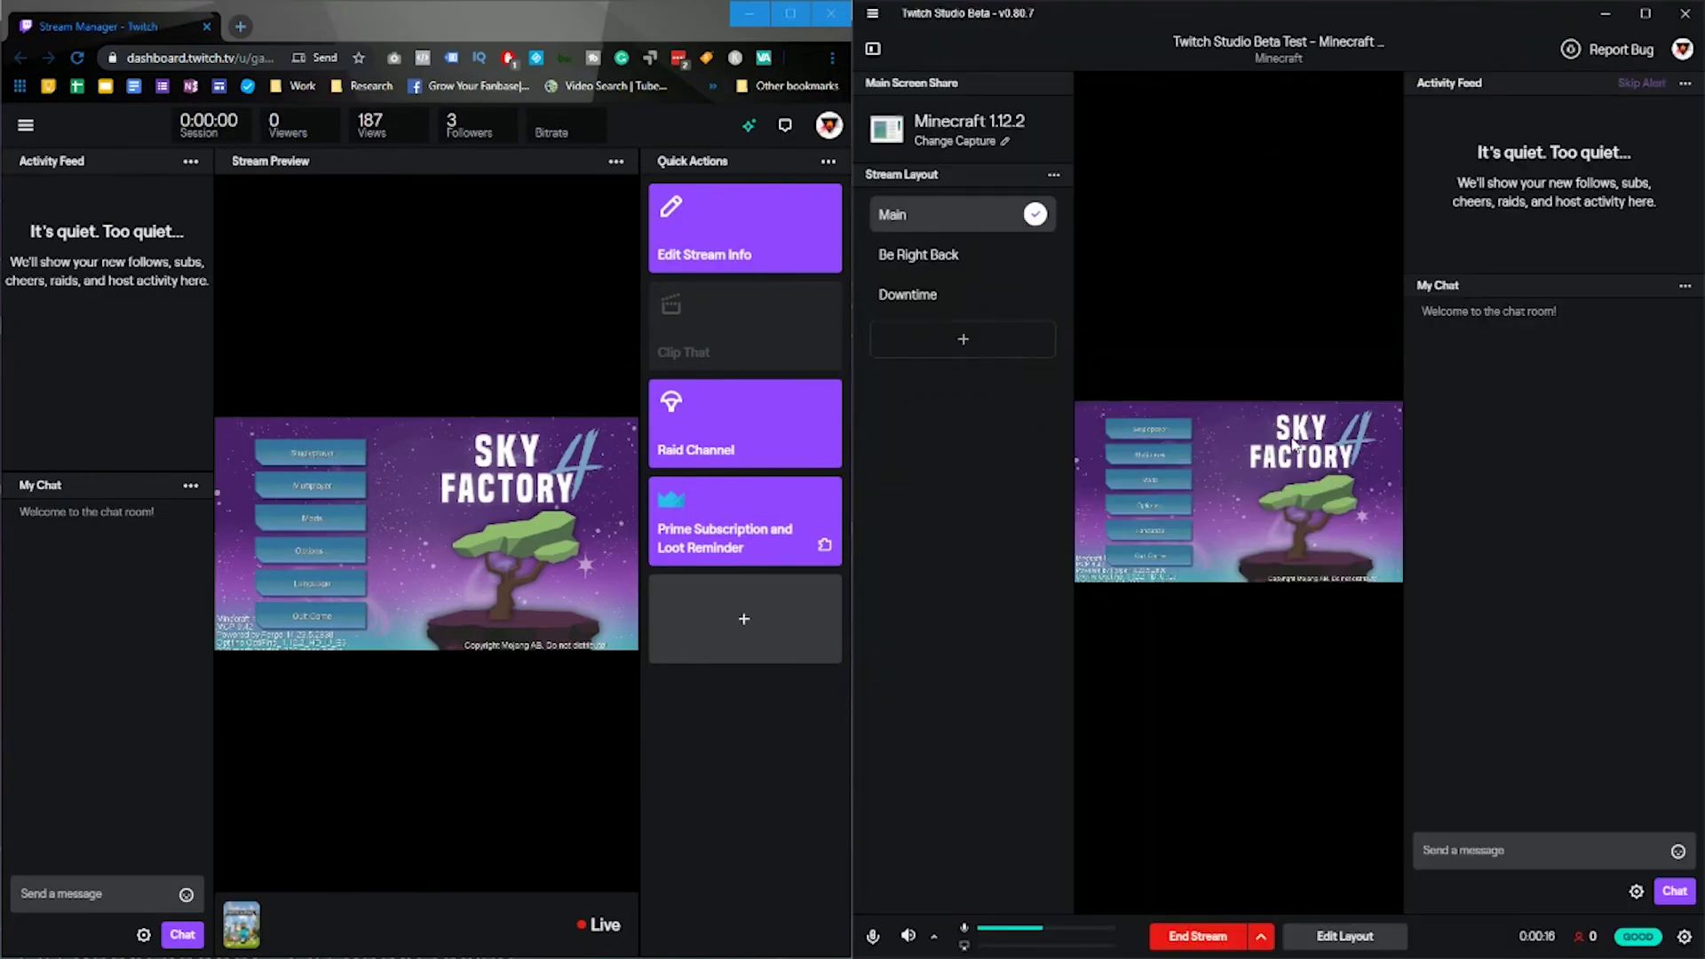
click(1608, 13)
click(1287, 376)
drag(666, 9, 1, 258)
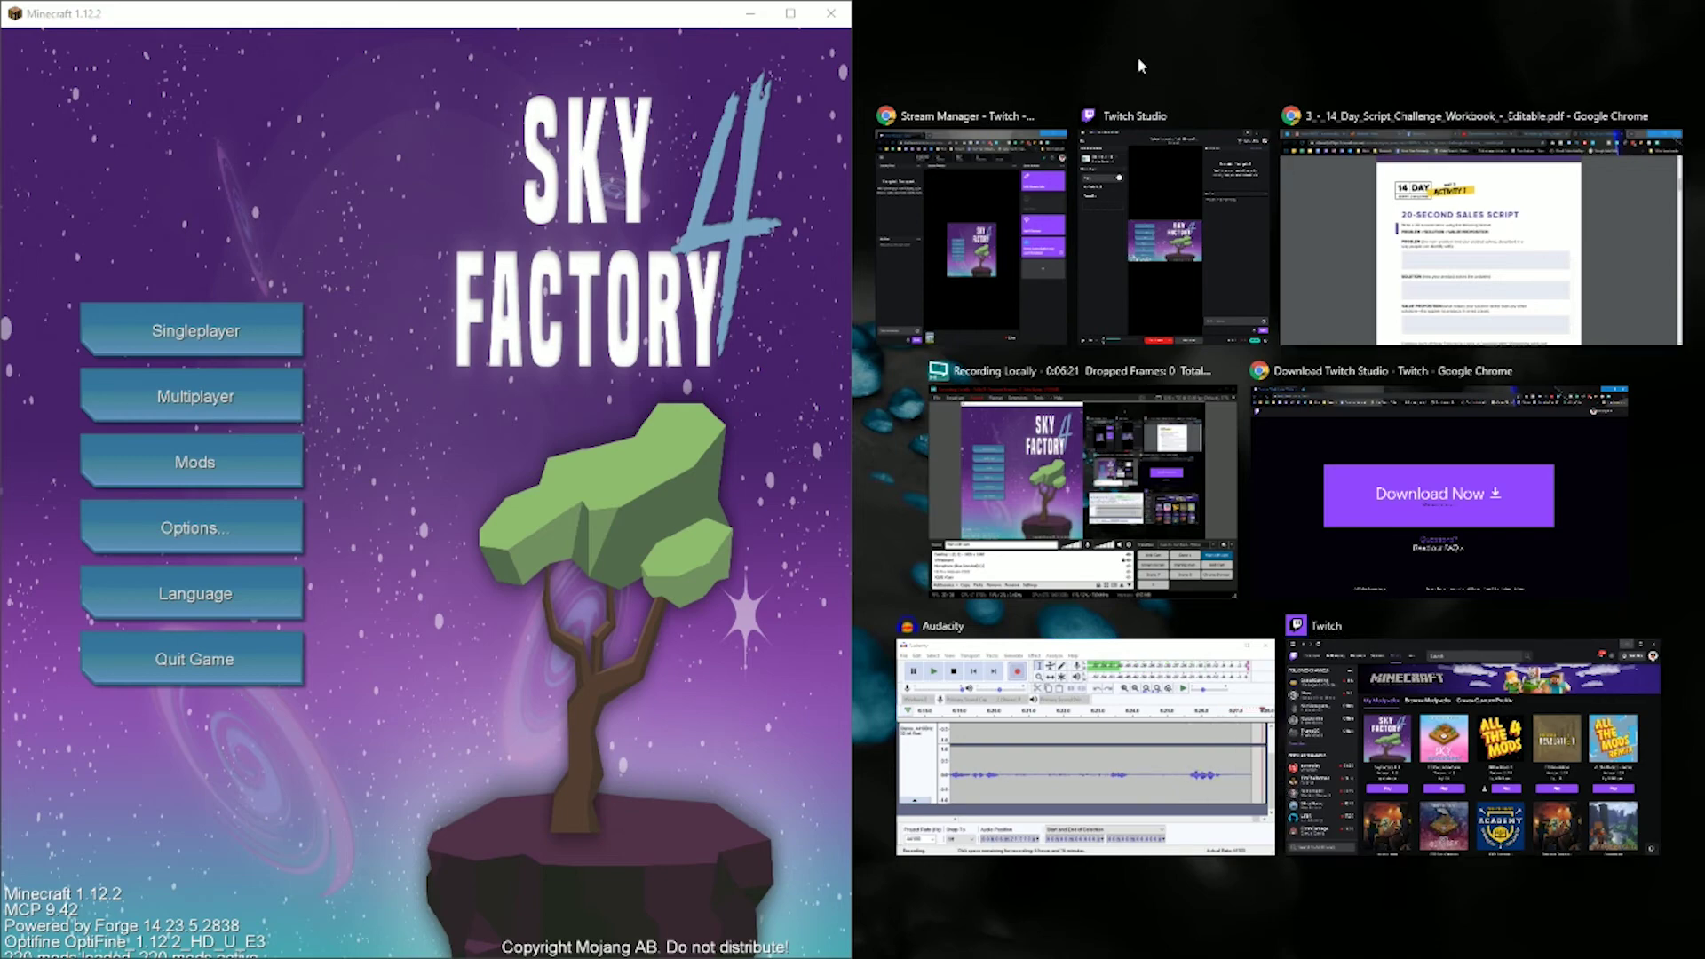
click(871, 156)
drag(568, 17, 2, 266)
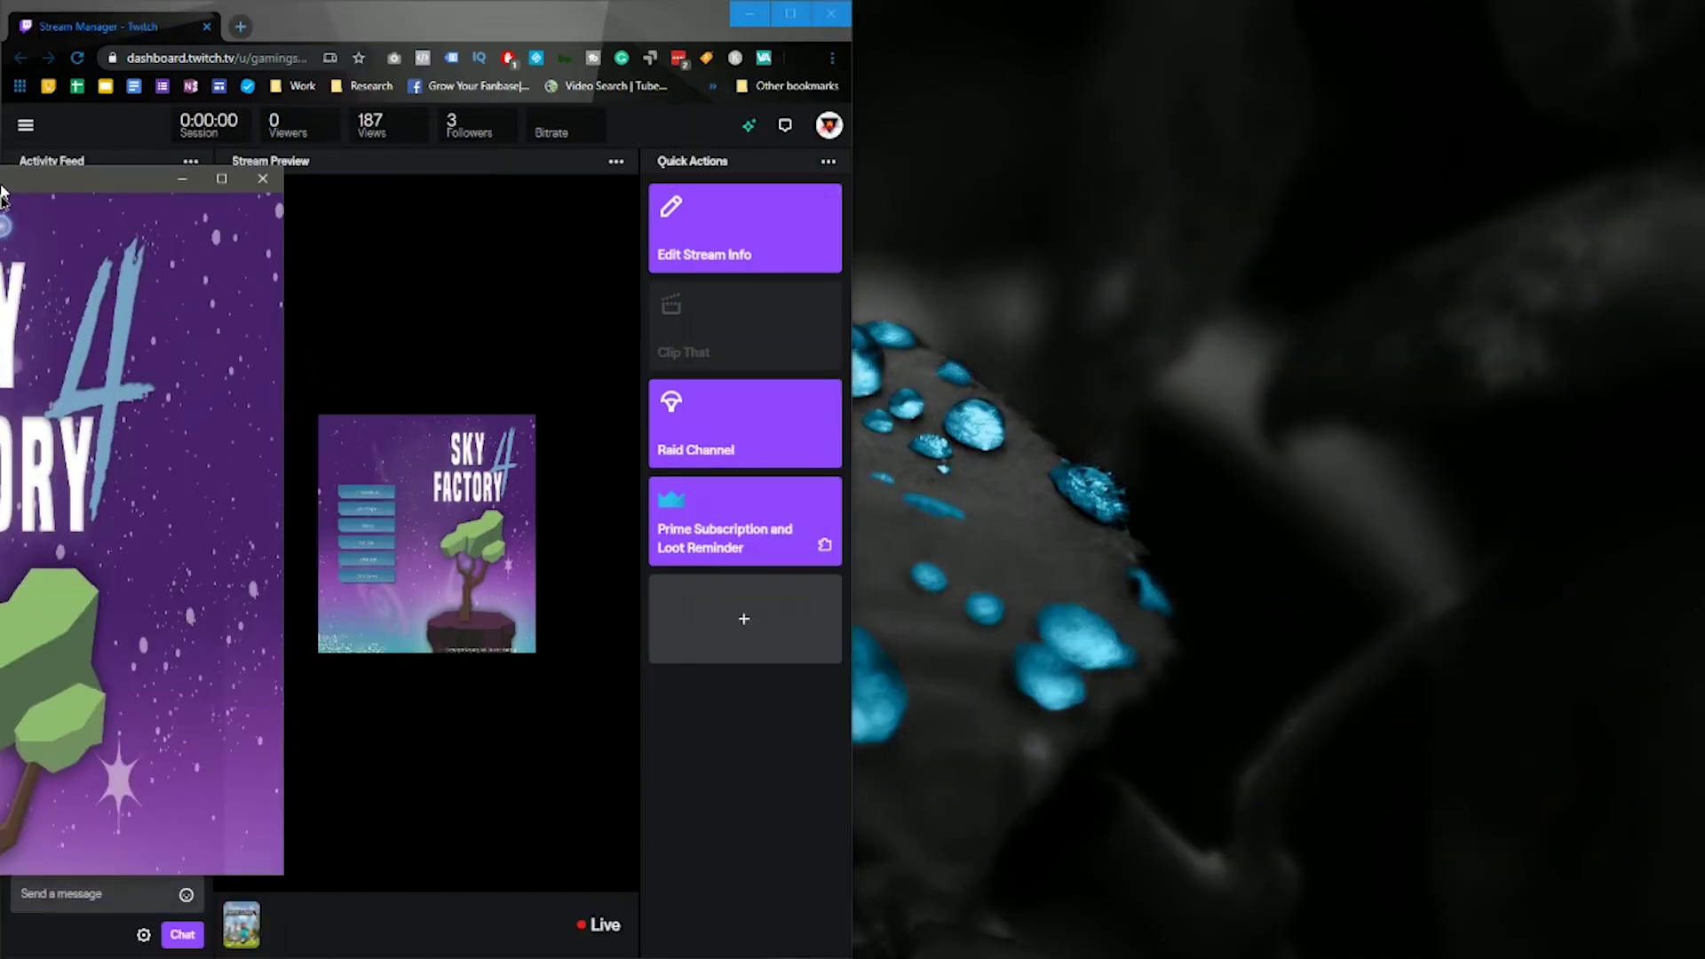
click(965, 215)
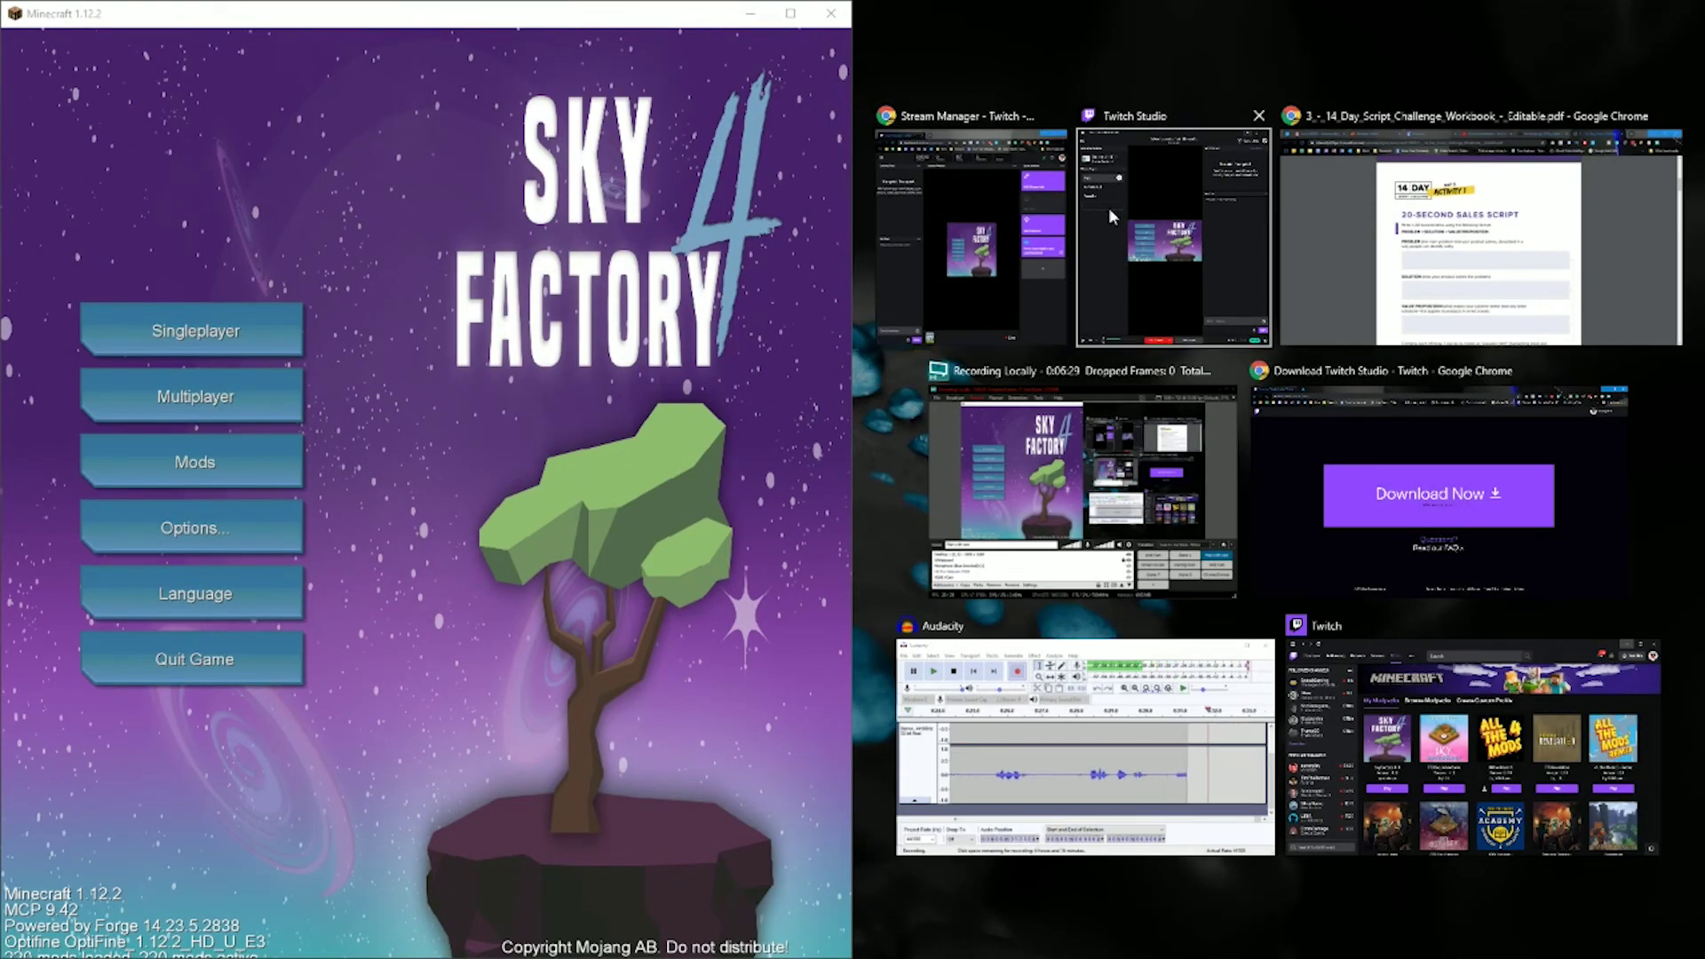
Step: Load the singleplayer world "Easy Prestige World" in Minecraft and resume the game
click(192, 329)
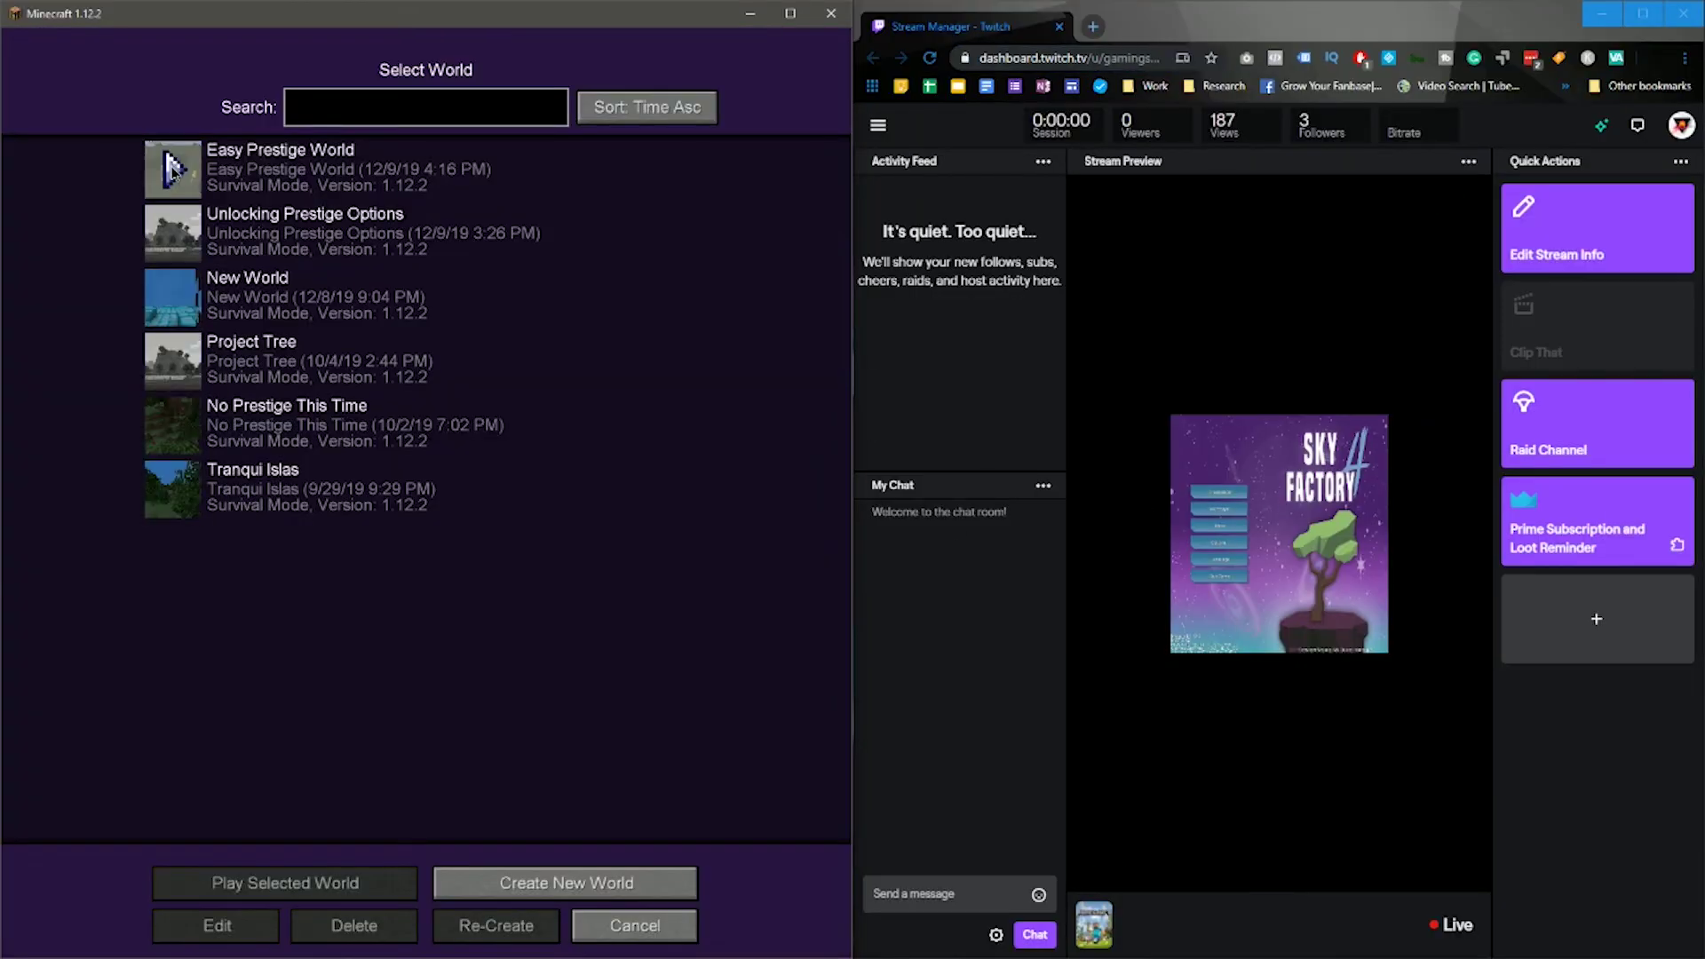
click(171, 167)
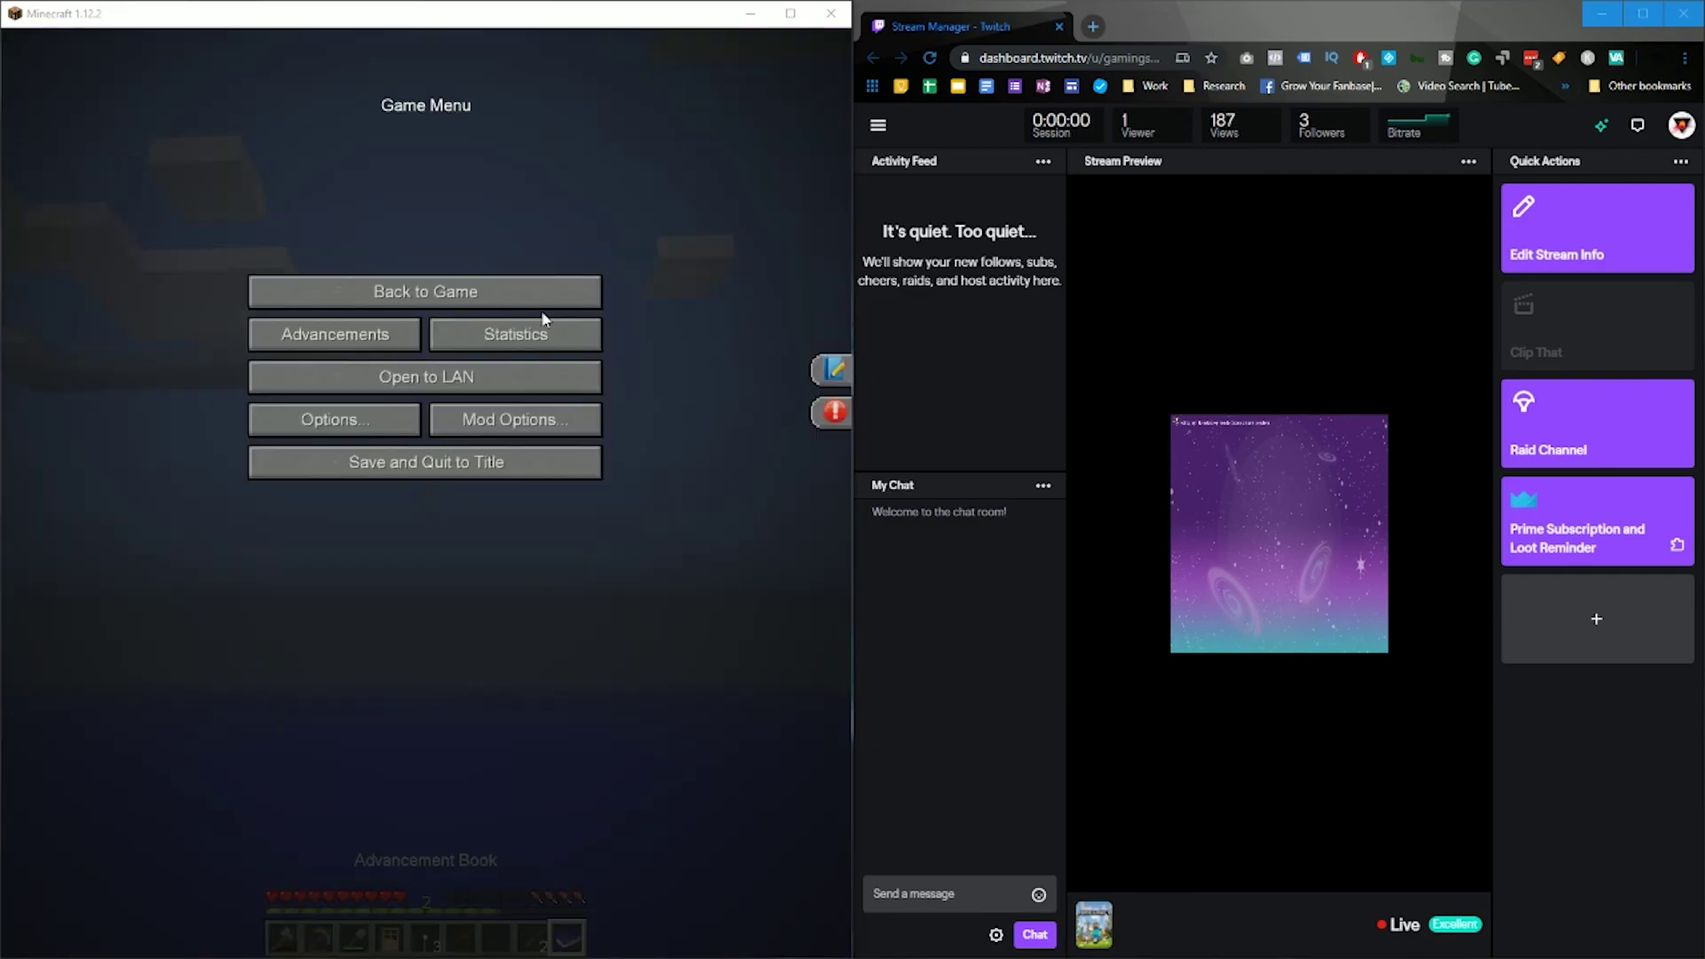
click(544, 305)
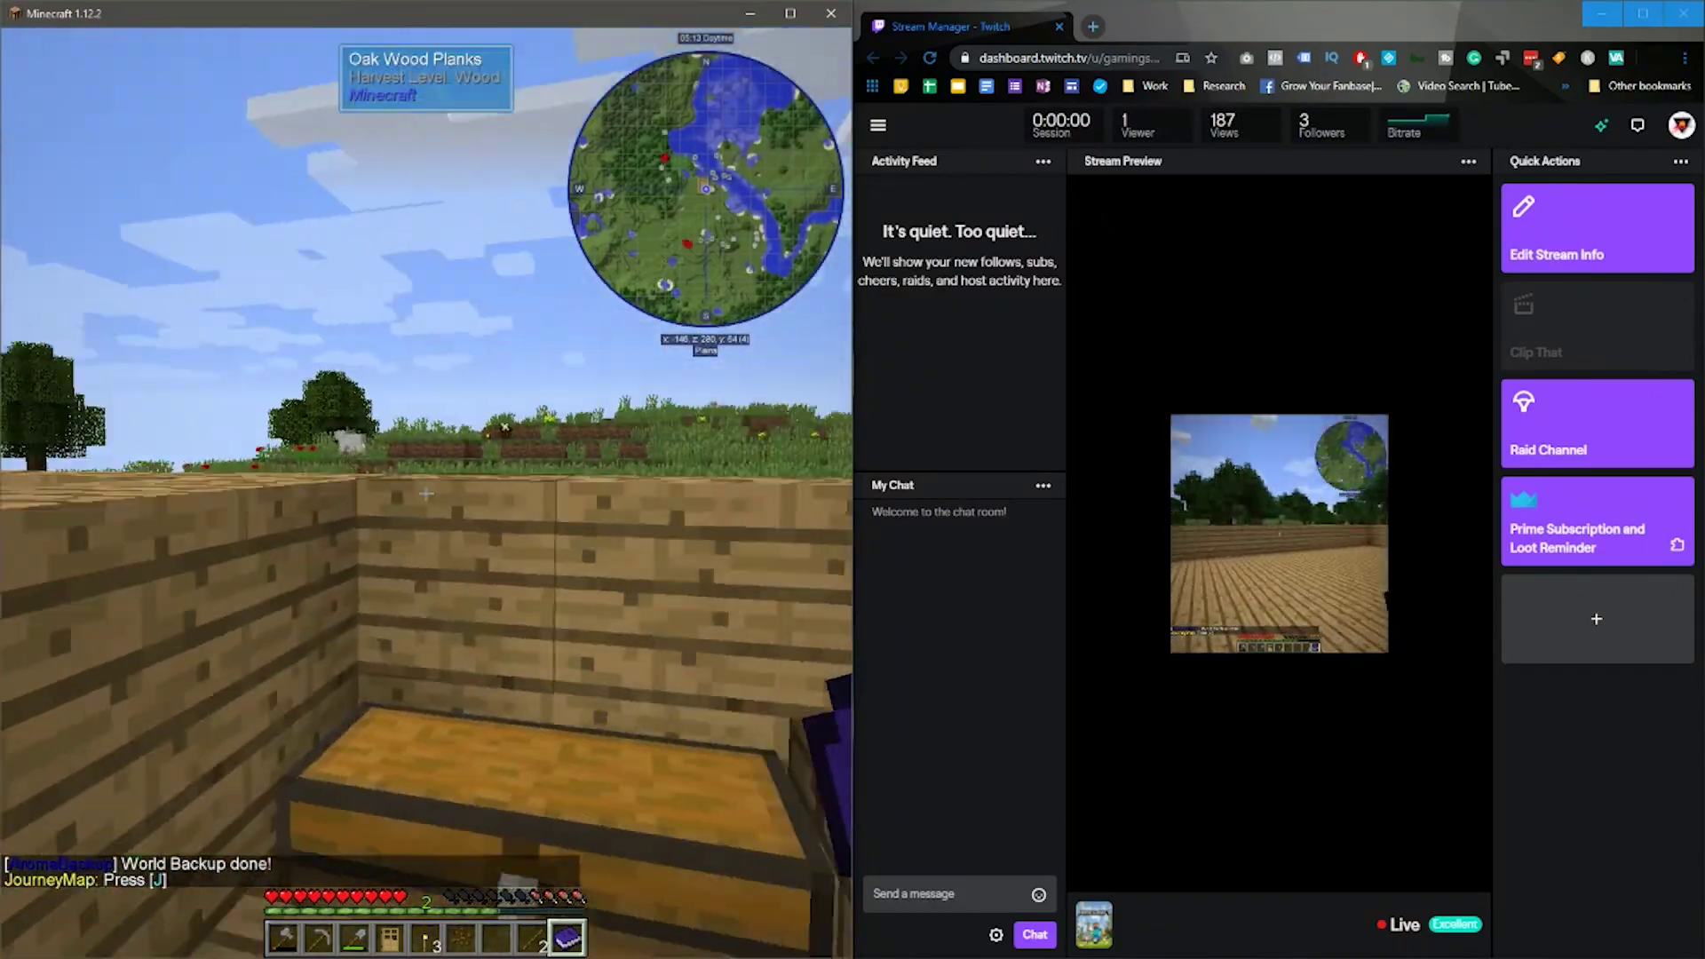
Step: Walk around the wooden building in Minecraft to check the live gameplay against the Stream Manager preview
key(w)
key(space)
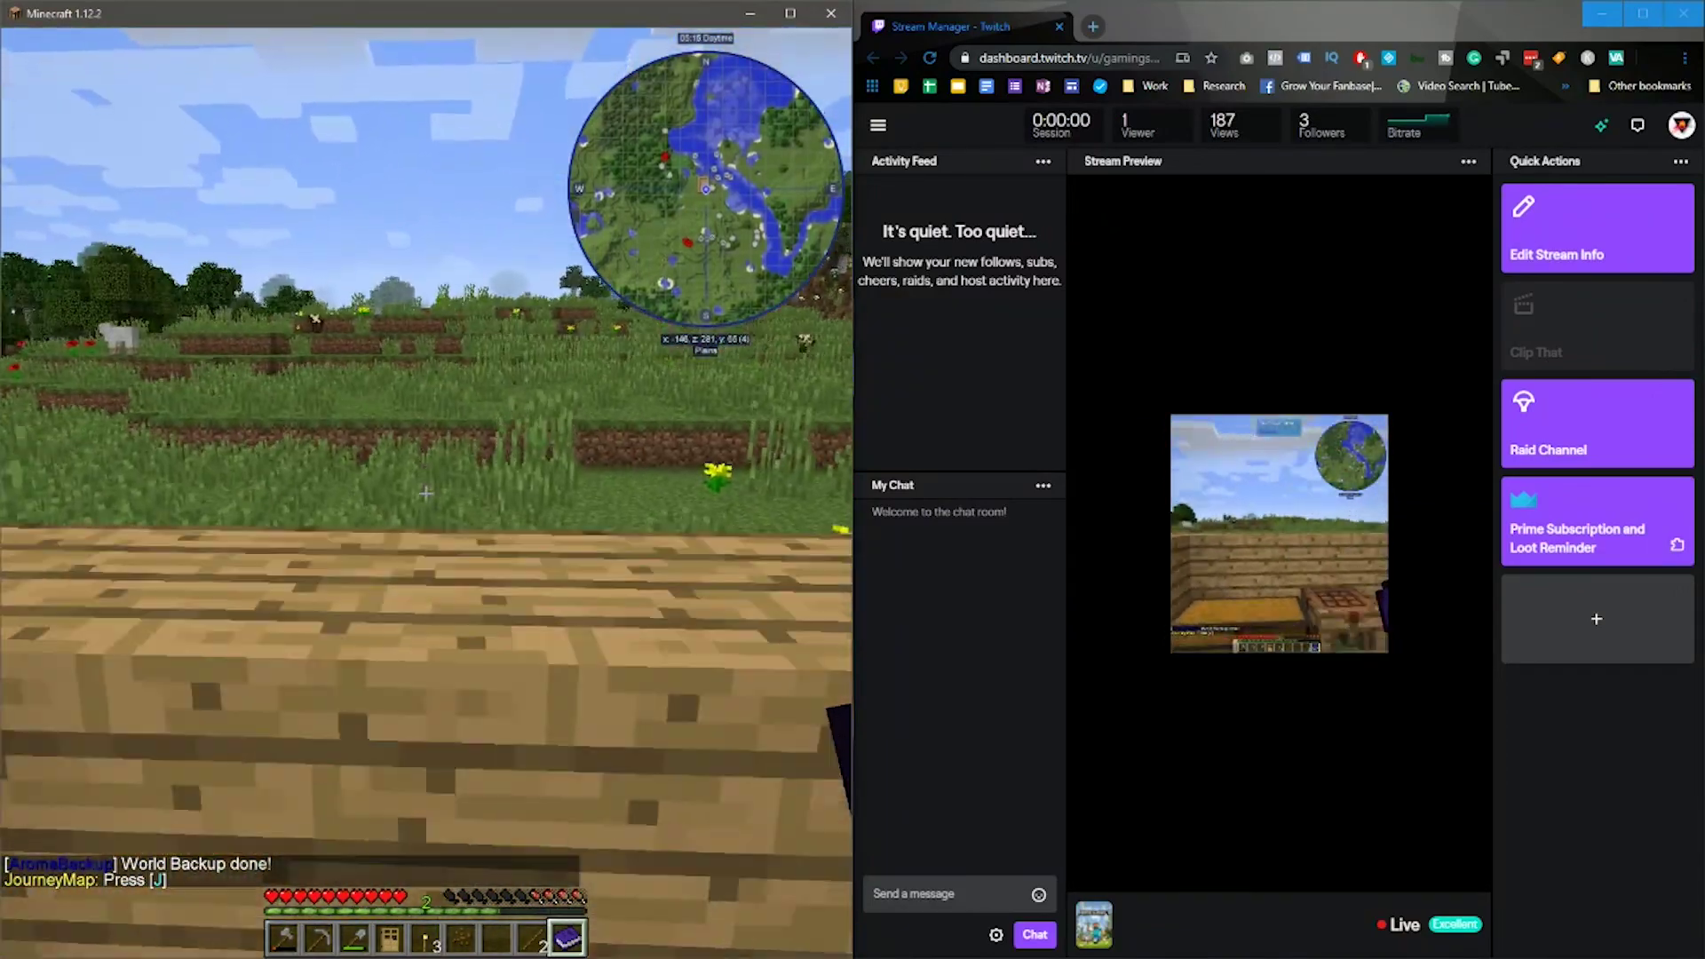
key(w)
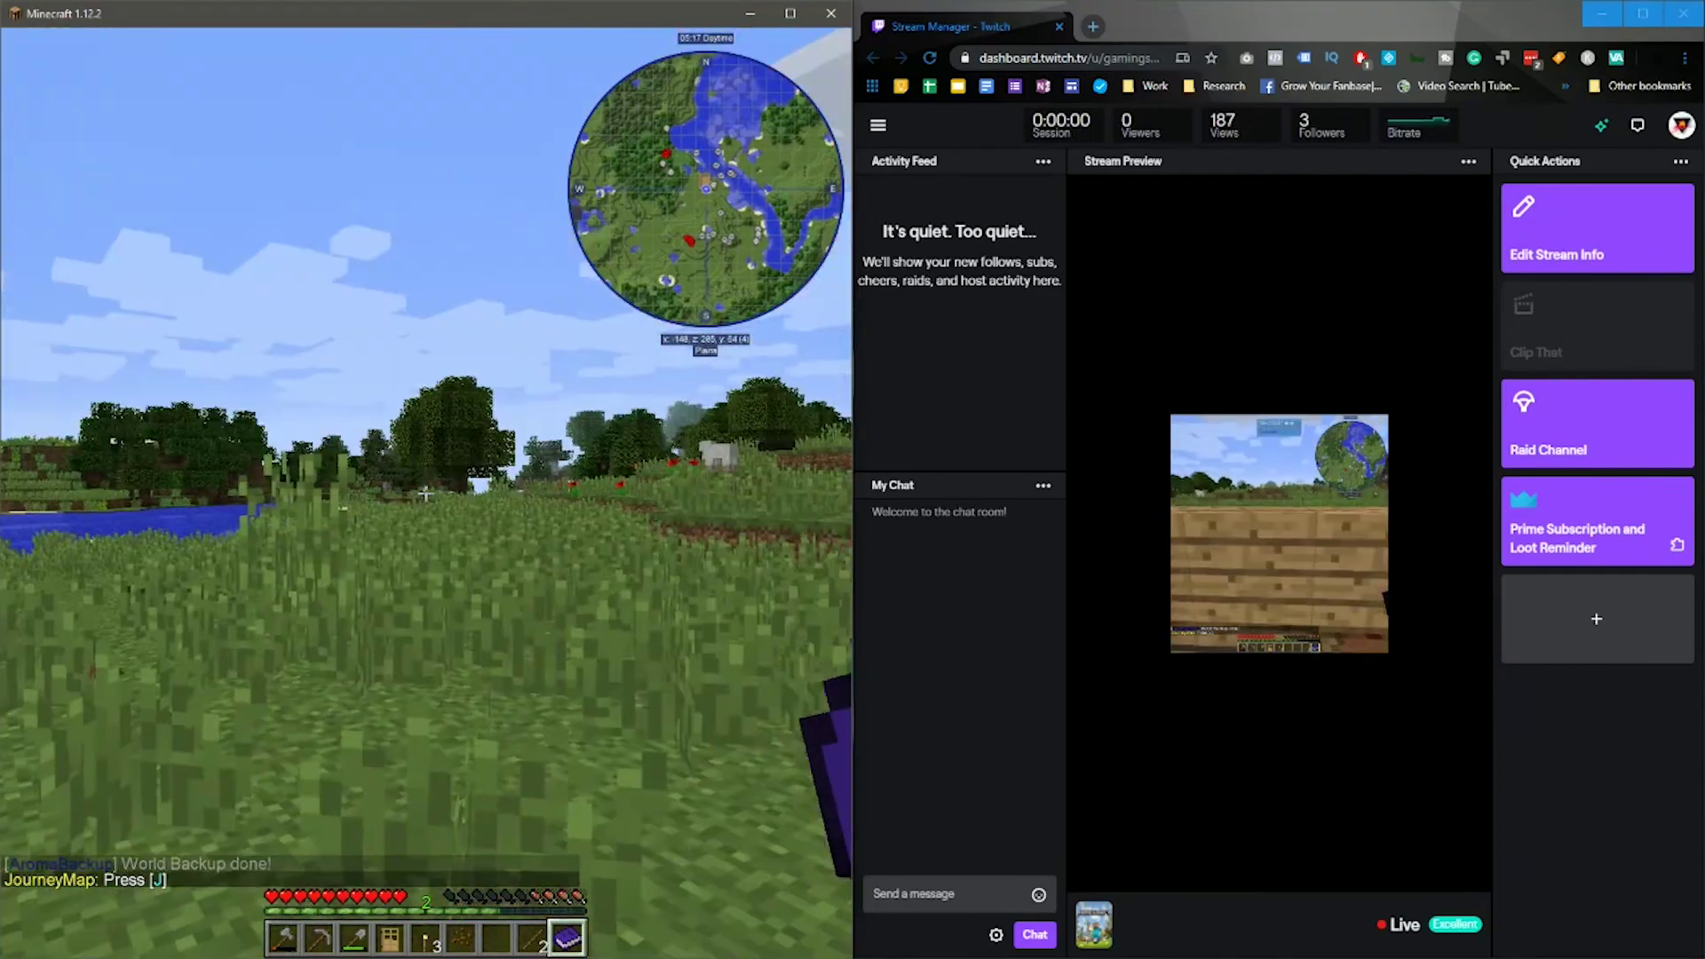
key(w)
key(8)
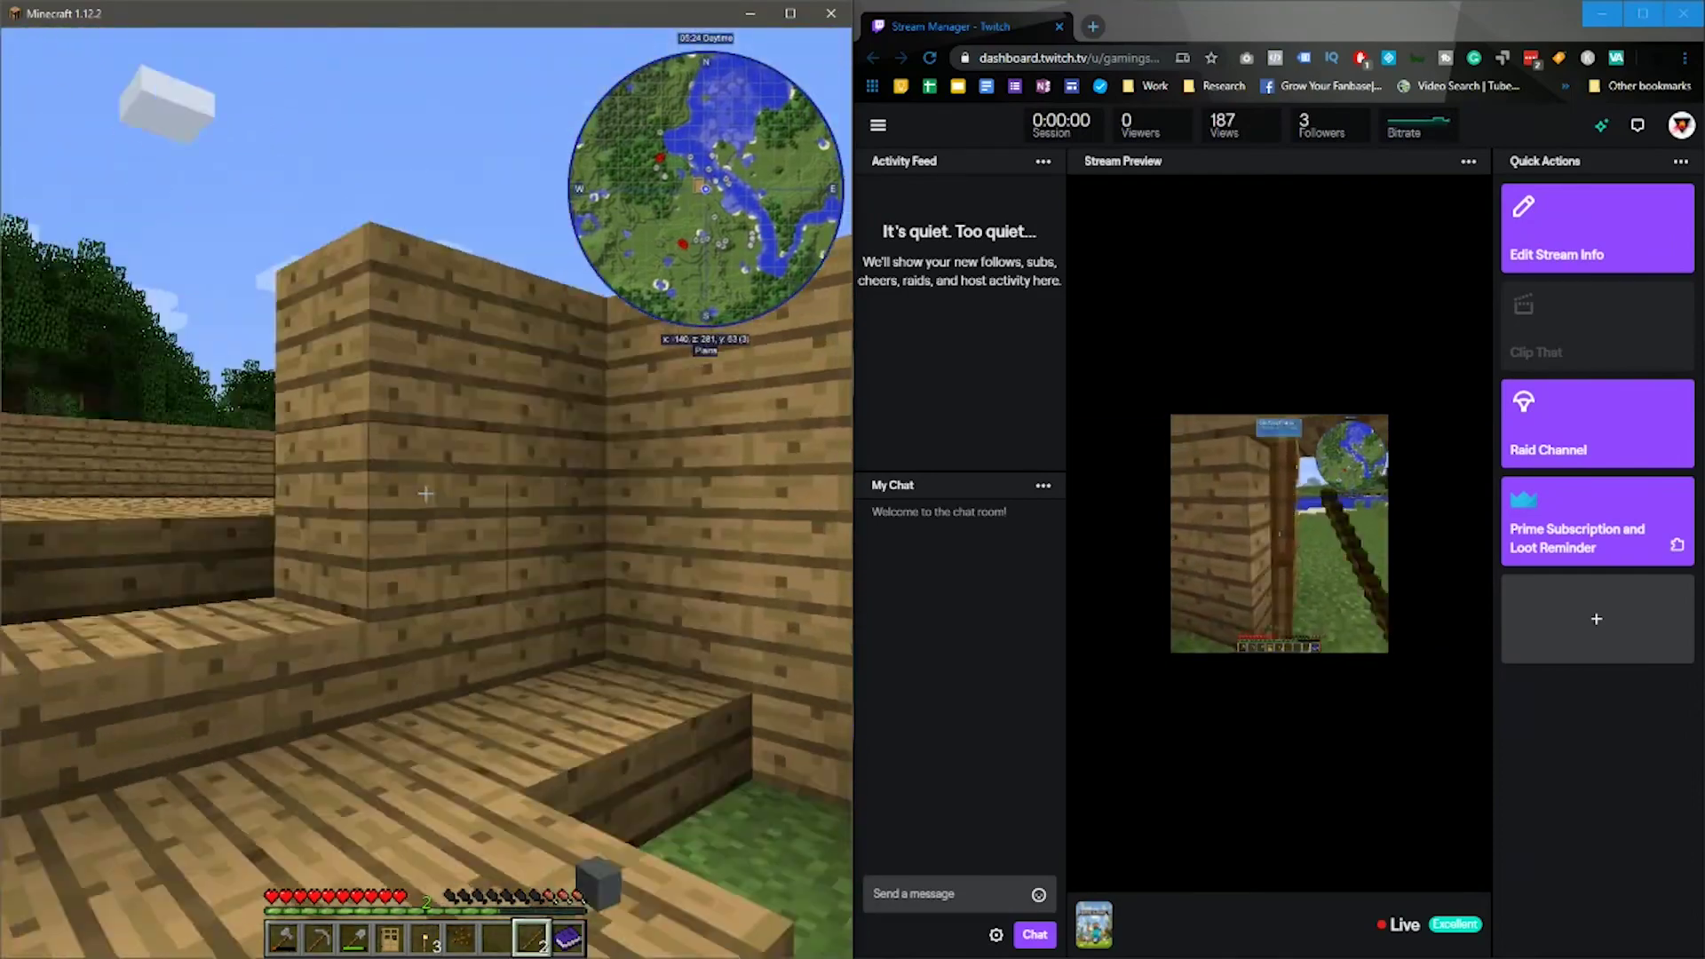
key(w)
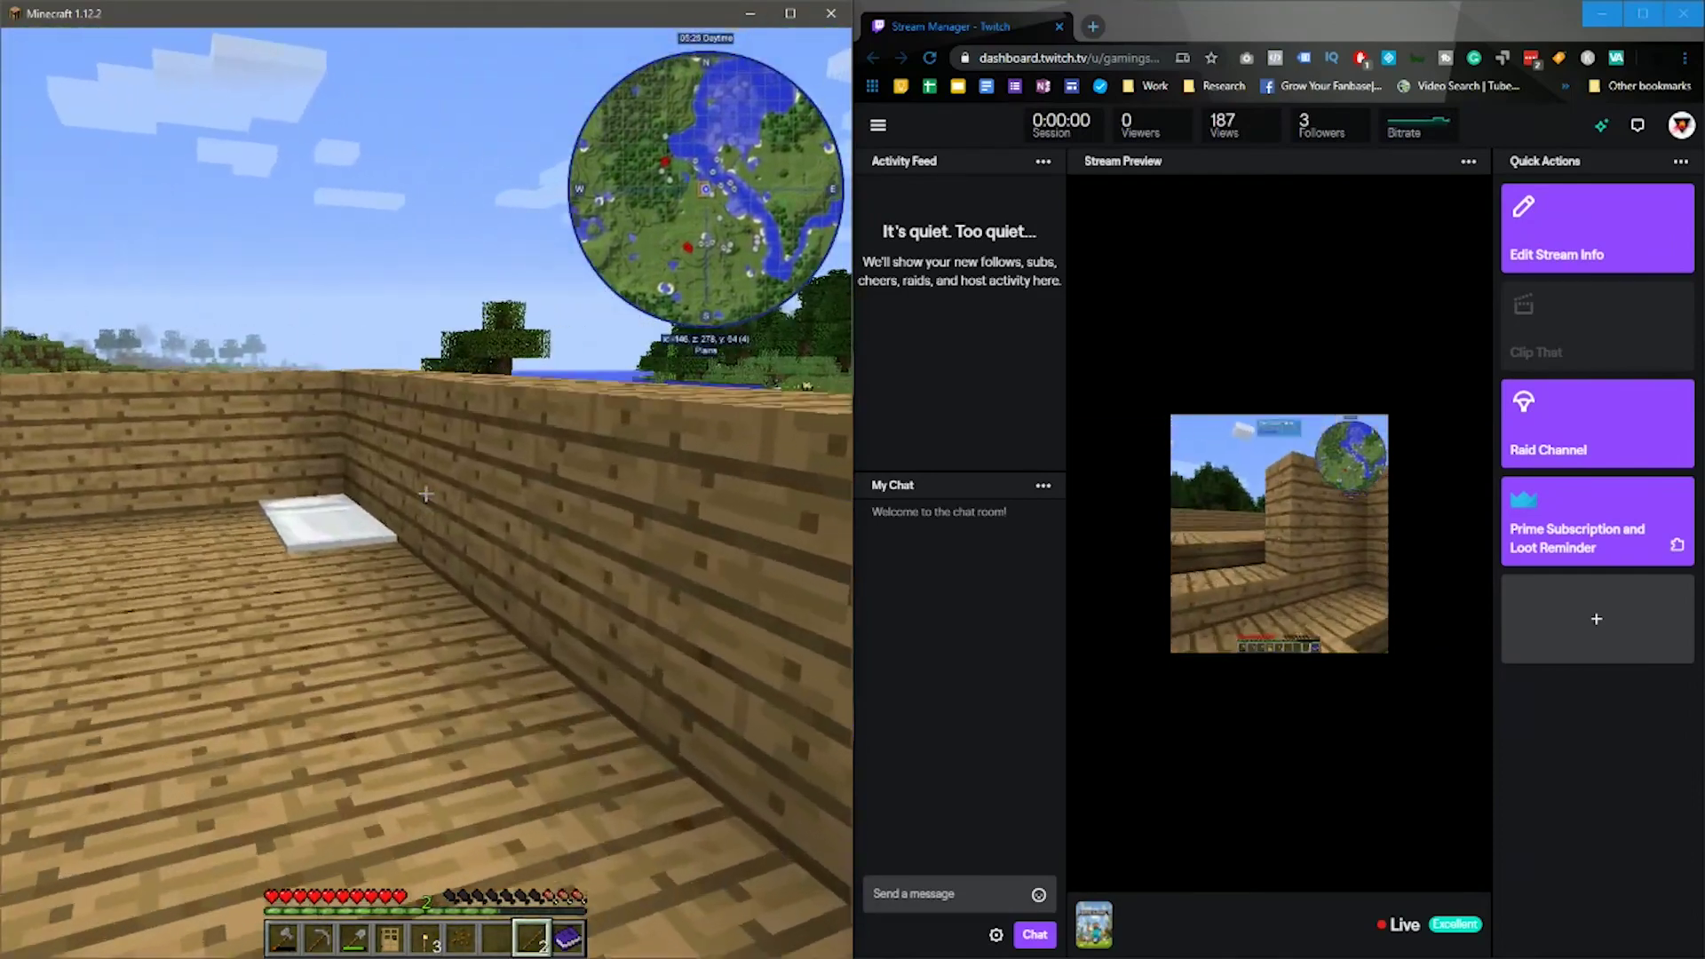
key(w)
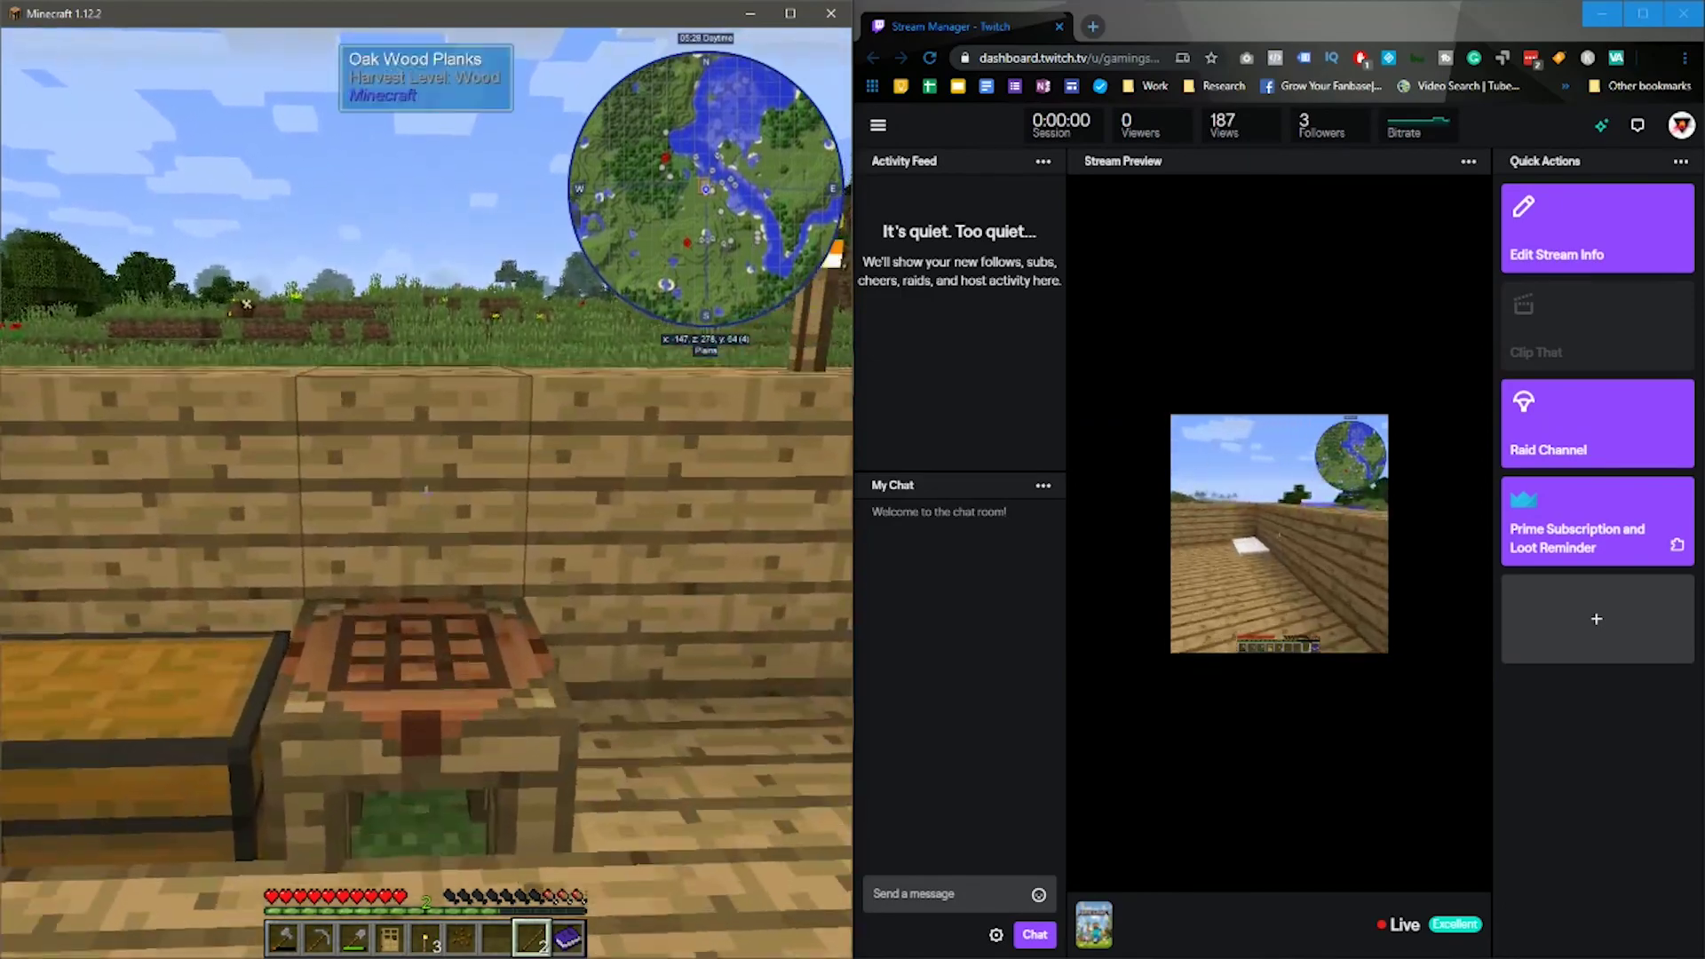
key(w)
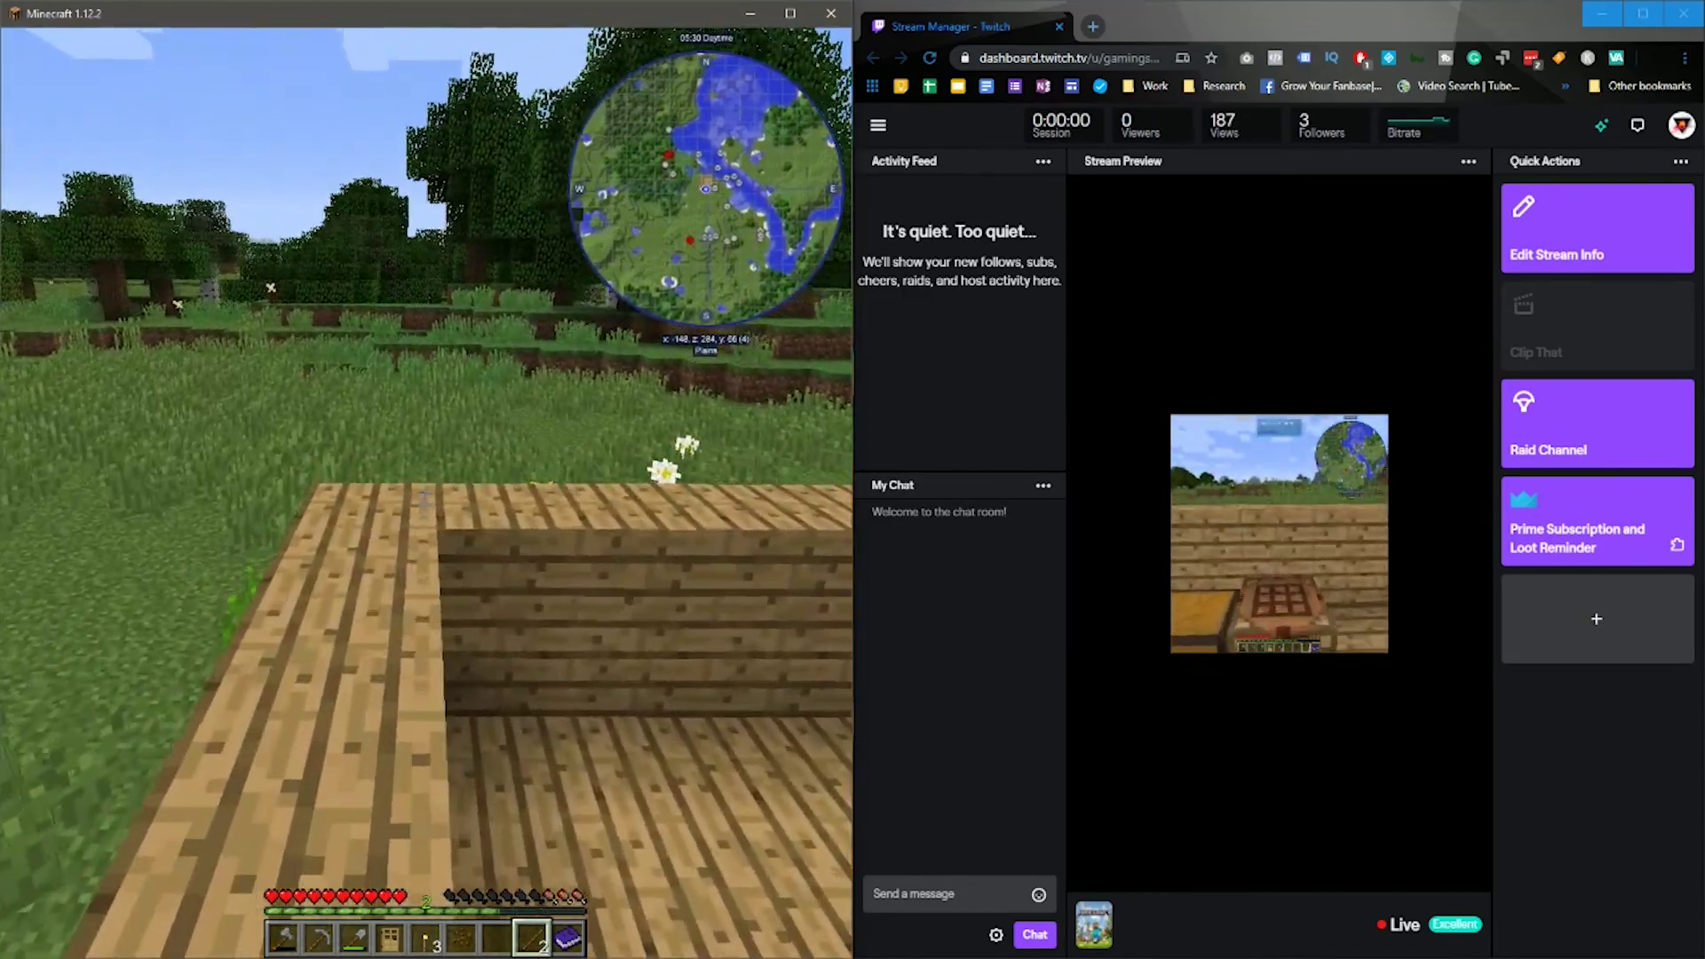
key(w)
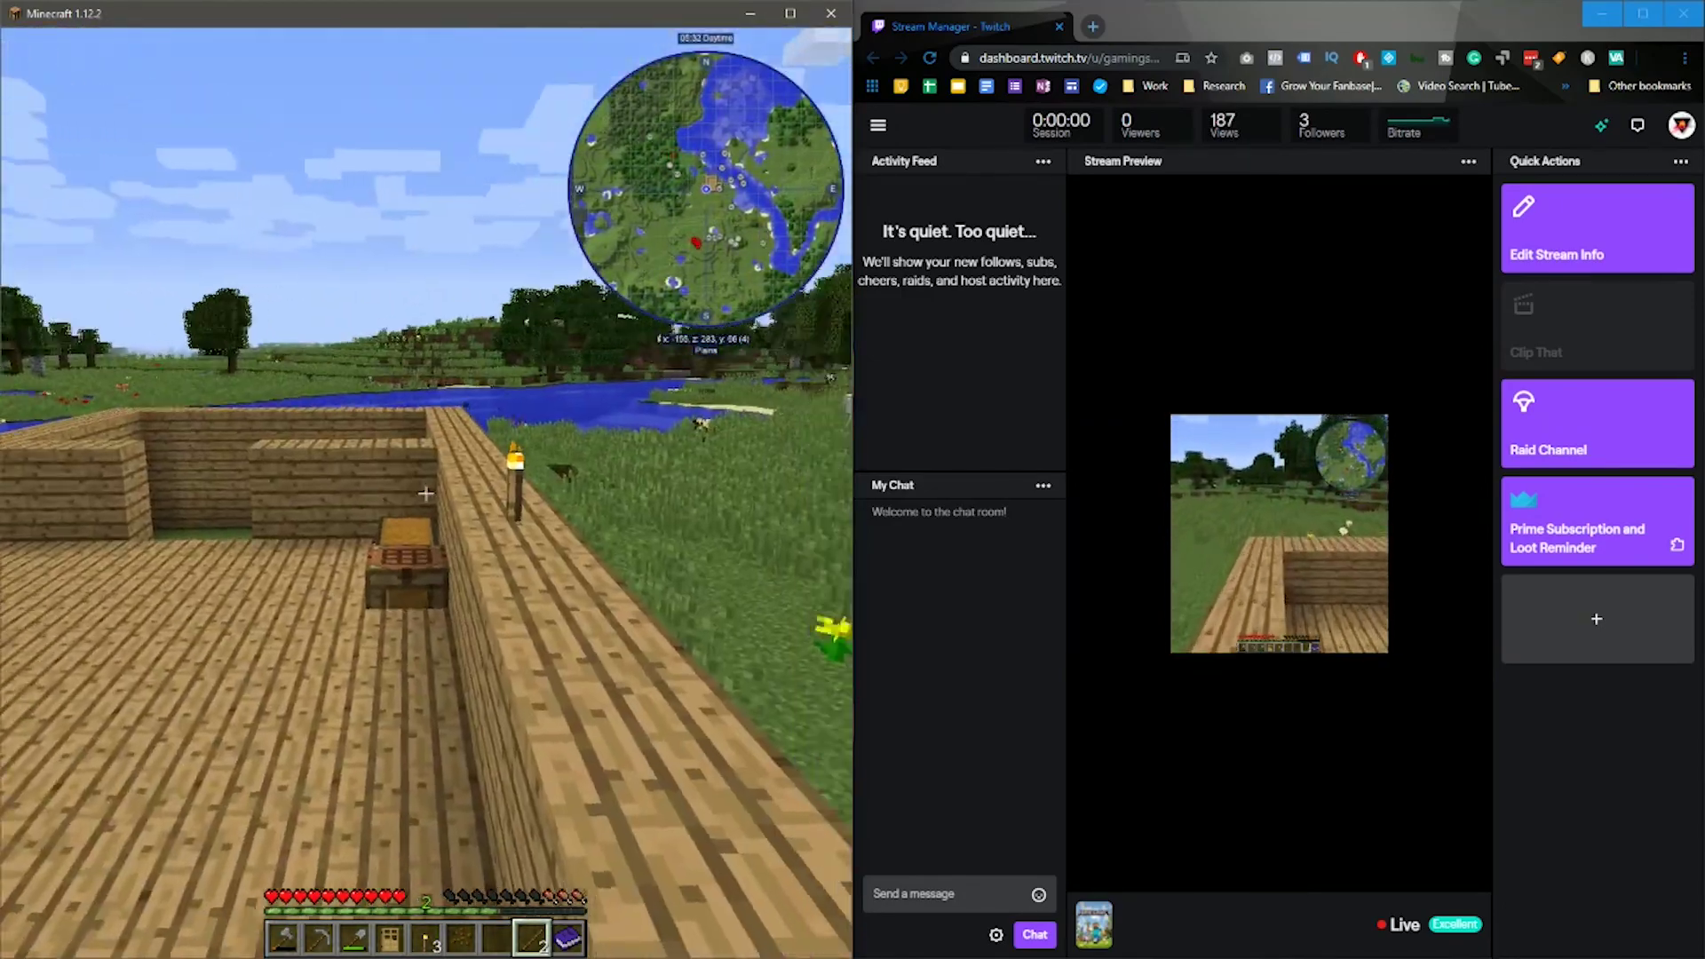
key(w)
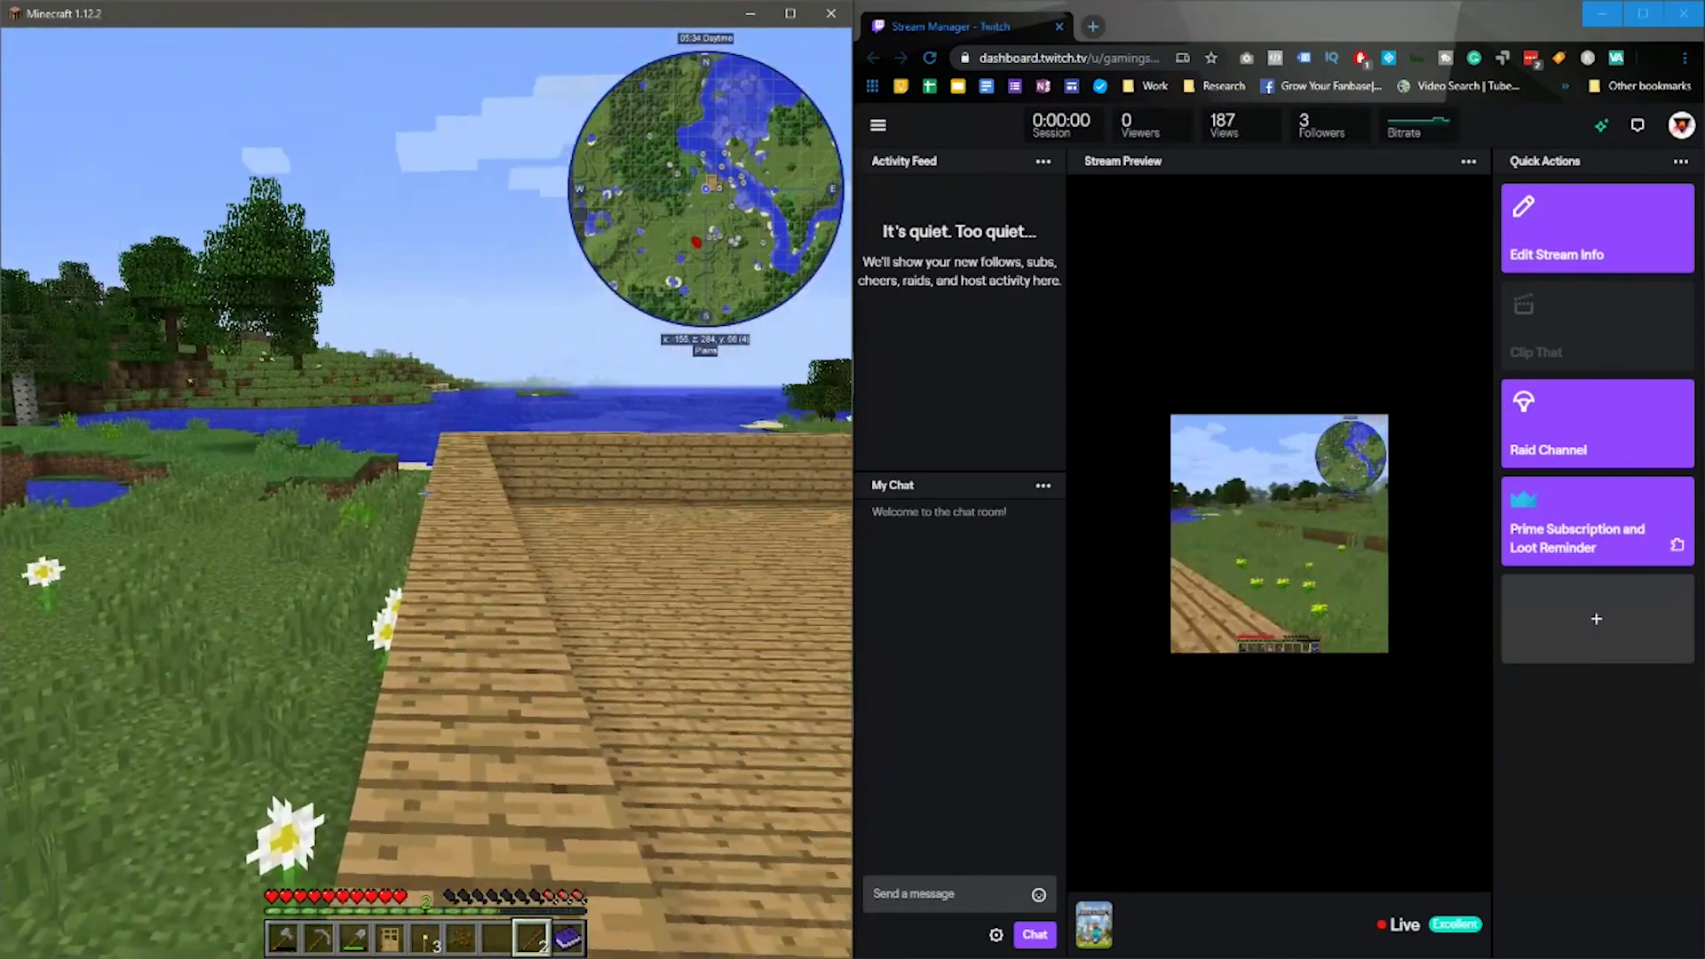